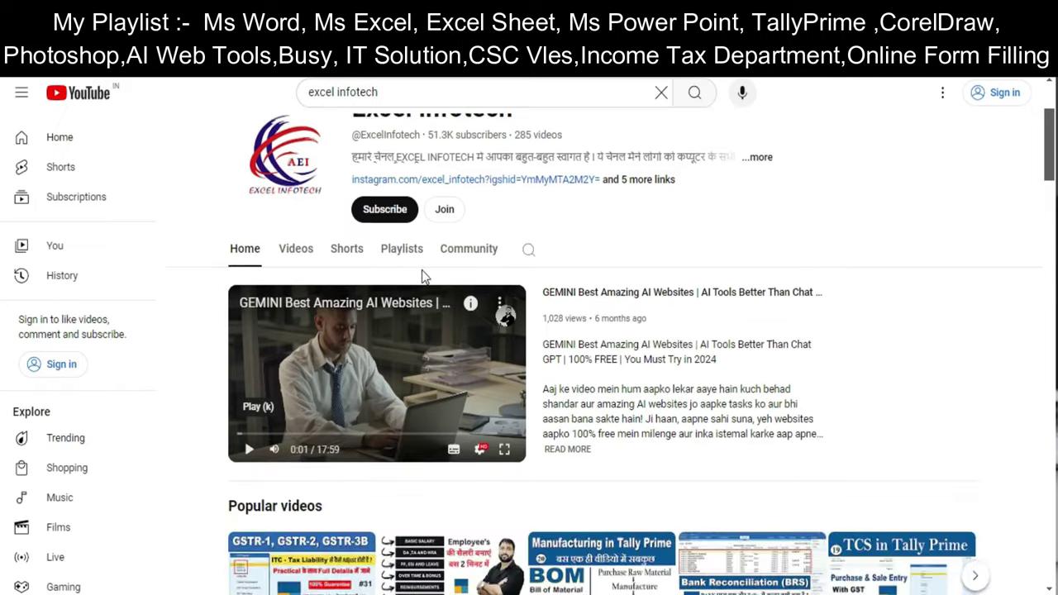
Step: Start the channel's CorelDraw2024 playlist from its first video using Play All
click(404, 249)
scroll(520, 372, down, 4)
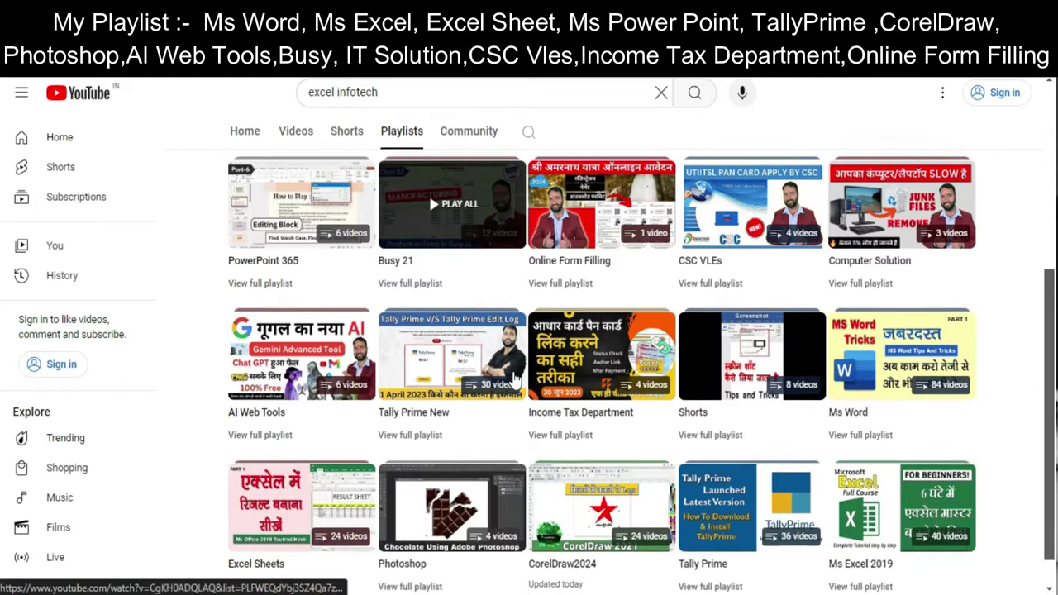
scroll(645, 438, down, 1)
click(602, 469)
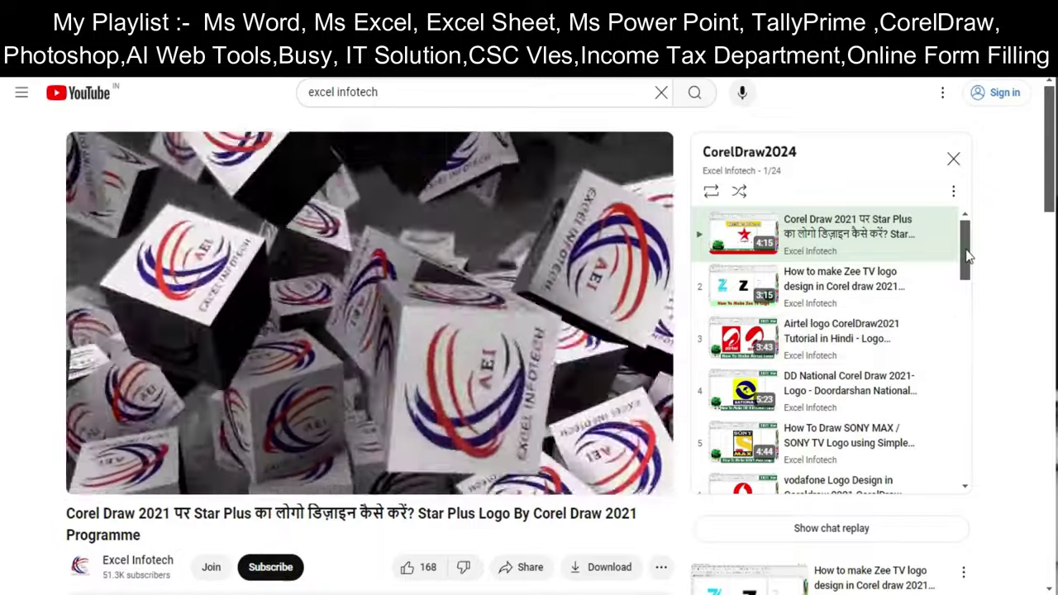
mouse_move(960, 250)
mouse_down()
mouse_move(971, 304)
mouse_move(959, 404)
mouse_move(939, 271)
mouse_up()
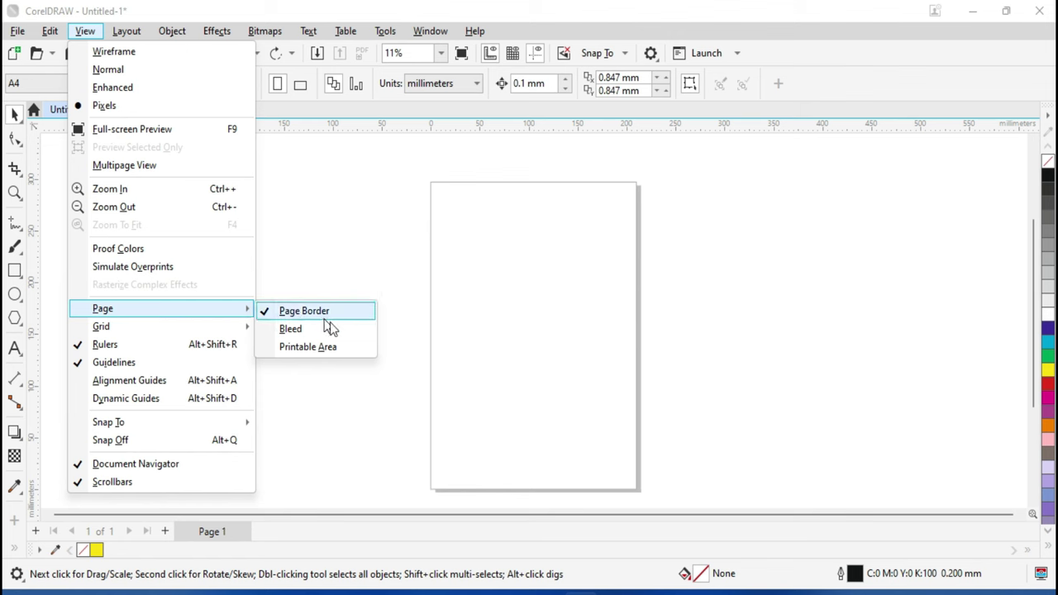
click(458, 498)
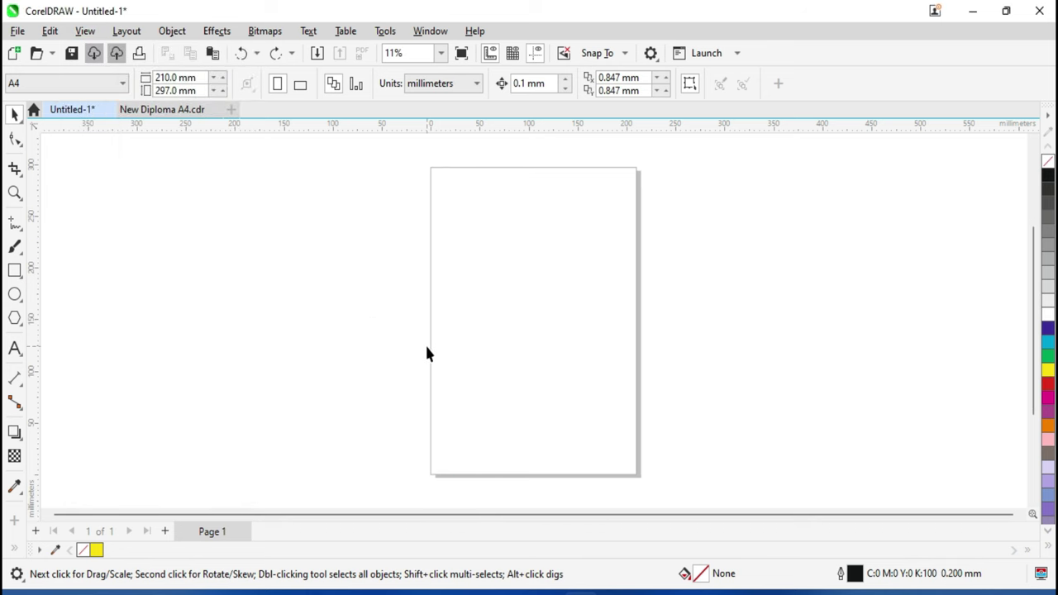
click(84, 31)
mouse_move(102, 308)
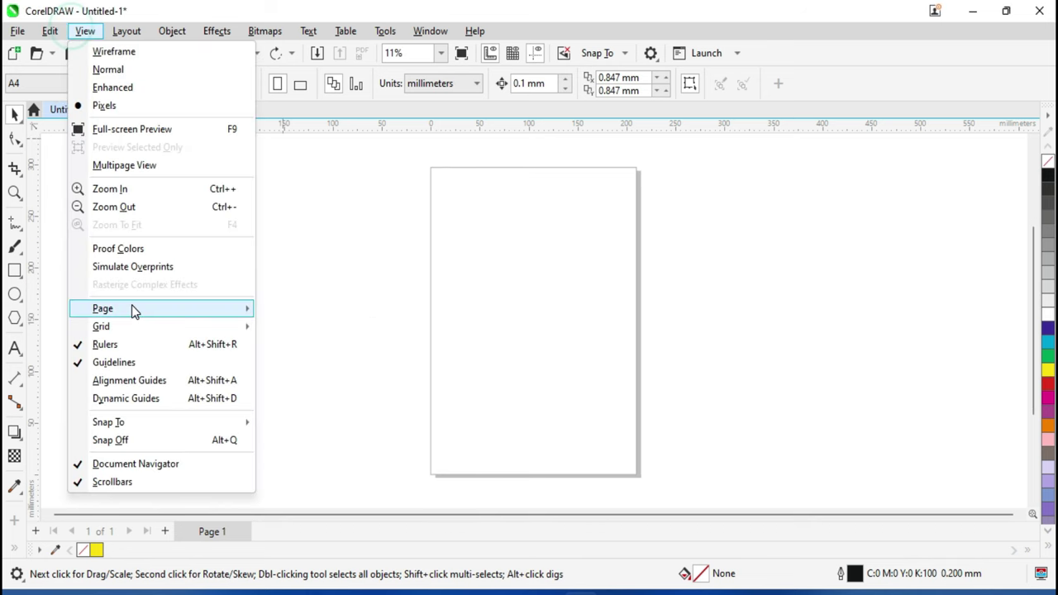
click(293, 312)
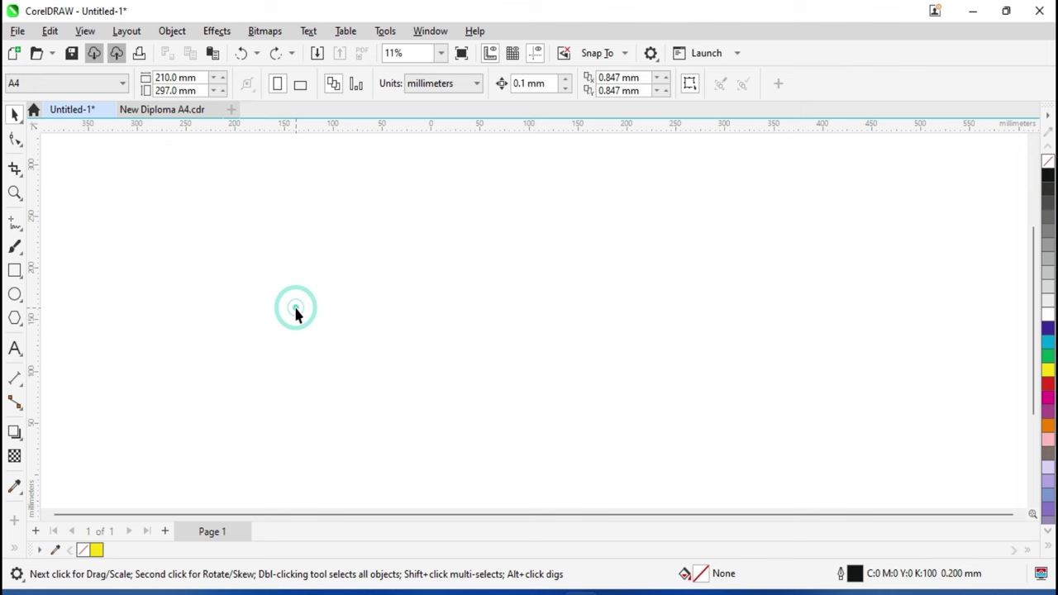
click(84, 31)
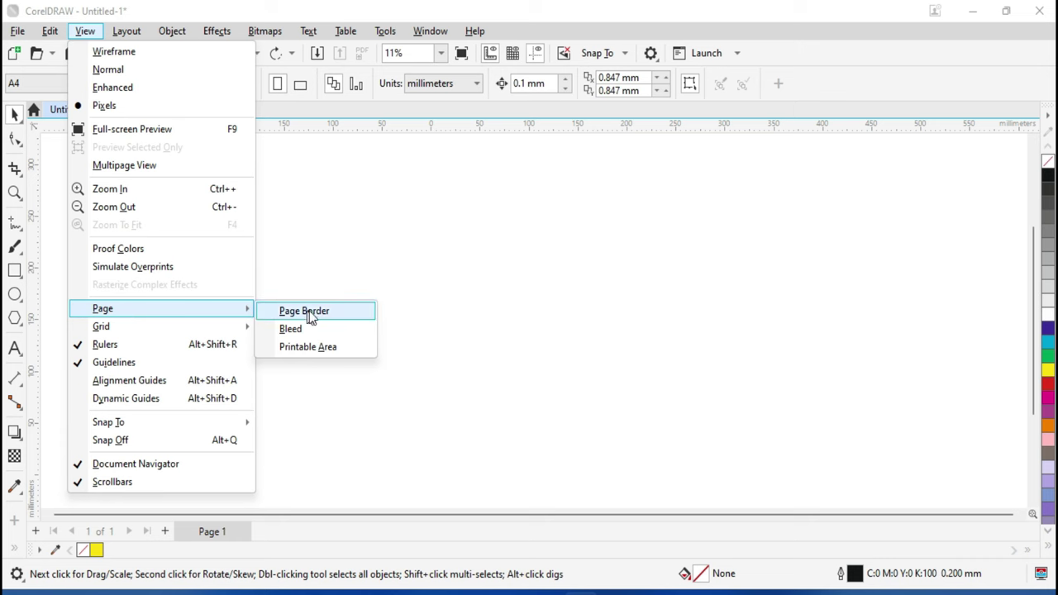
click(310, 312)
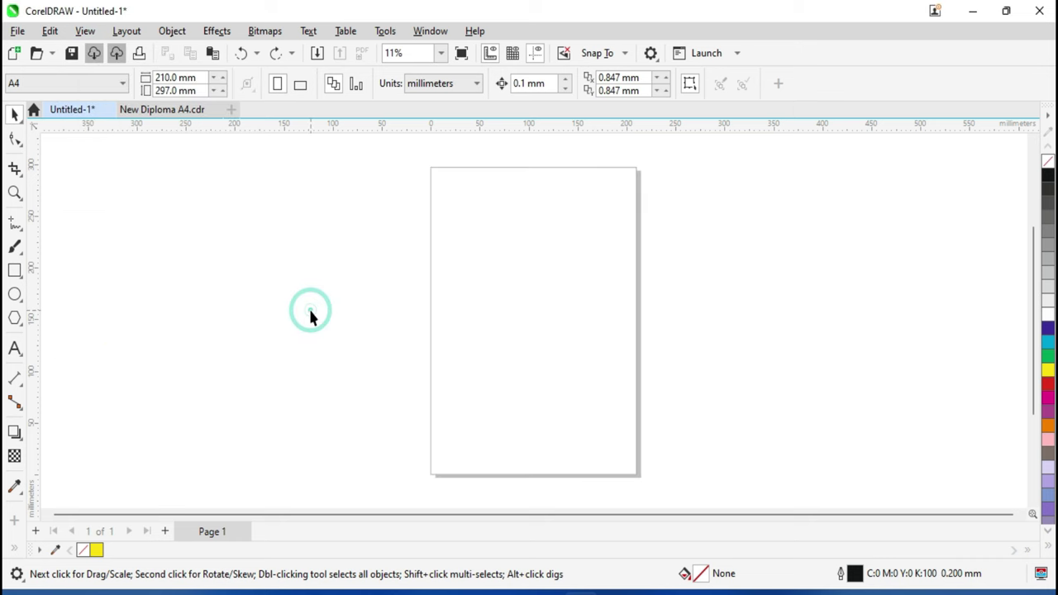
click(81, 31)
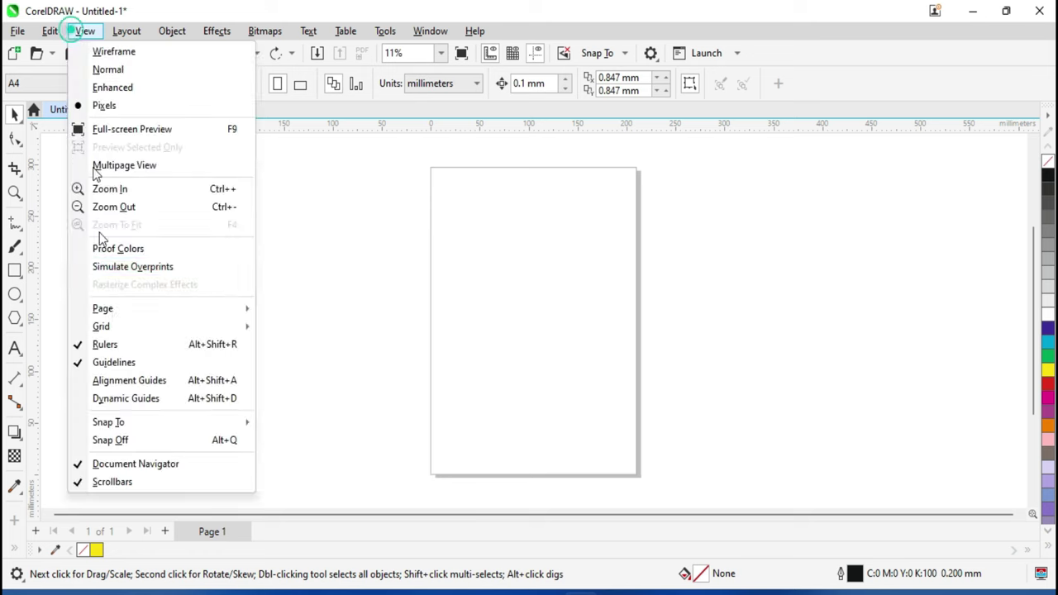
mouse_move(102, 308)
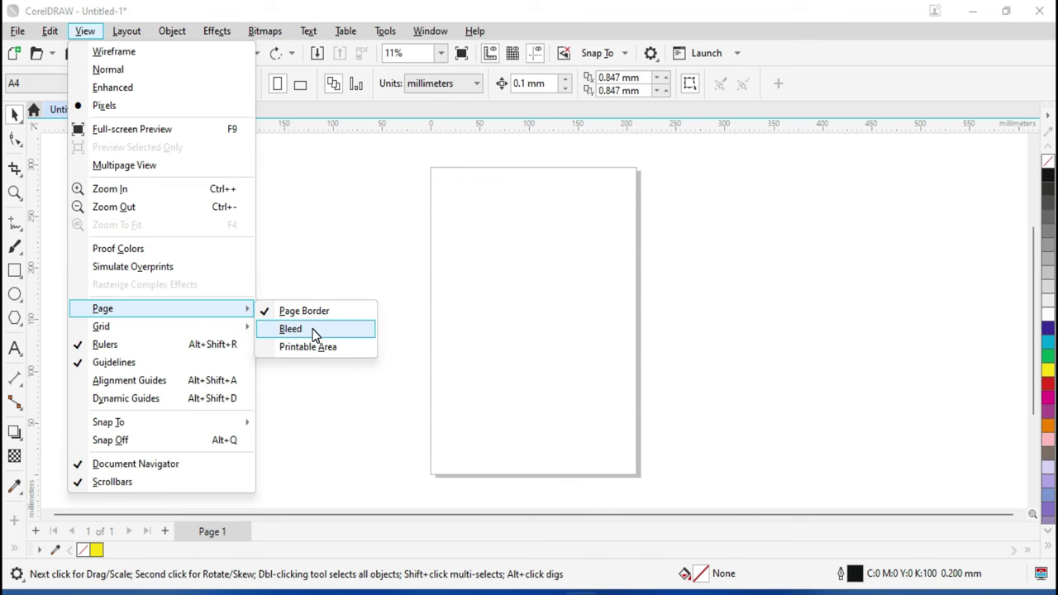
Step: Turn on the bleed outline, then zoom in to inspect the dashed border around the A4 page
click(314, 331)
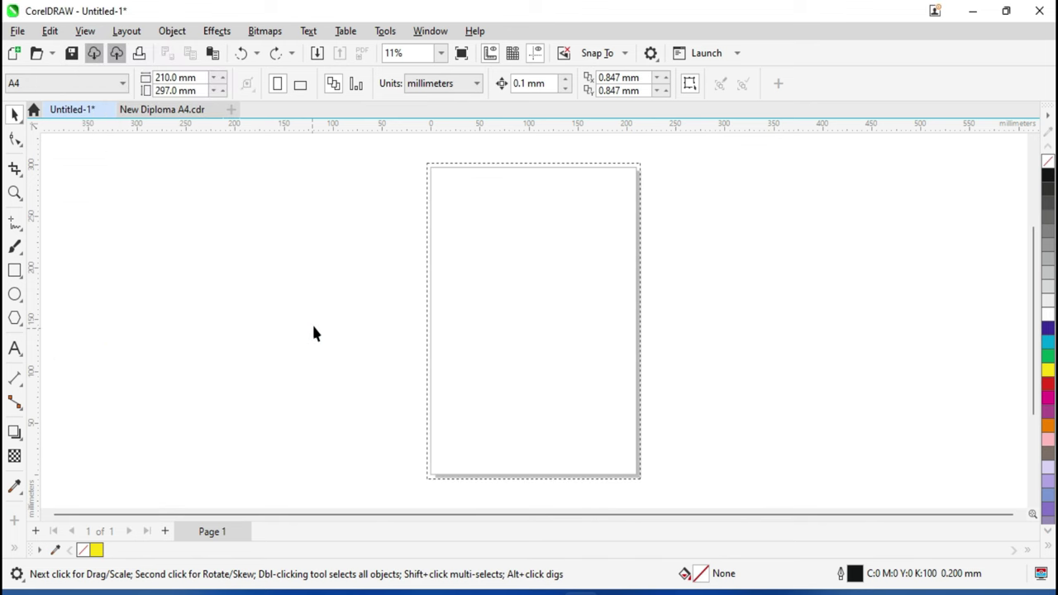
scroll(422, 217, up, 2)
scroll(455, 232, up, 3)
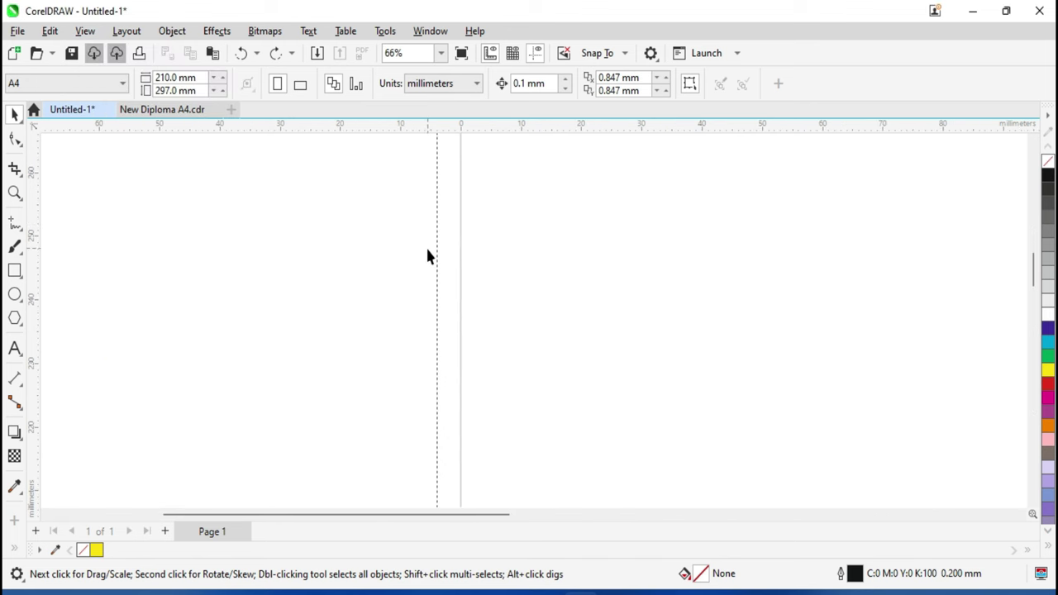
scroll(433, 265, down, 2)
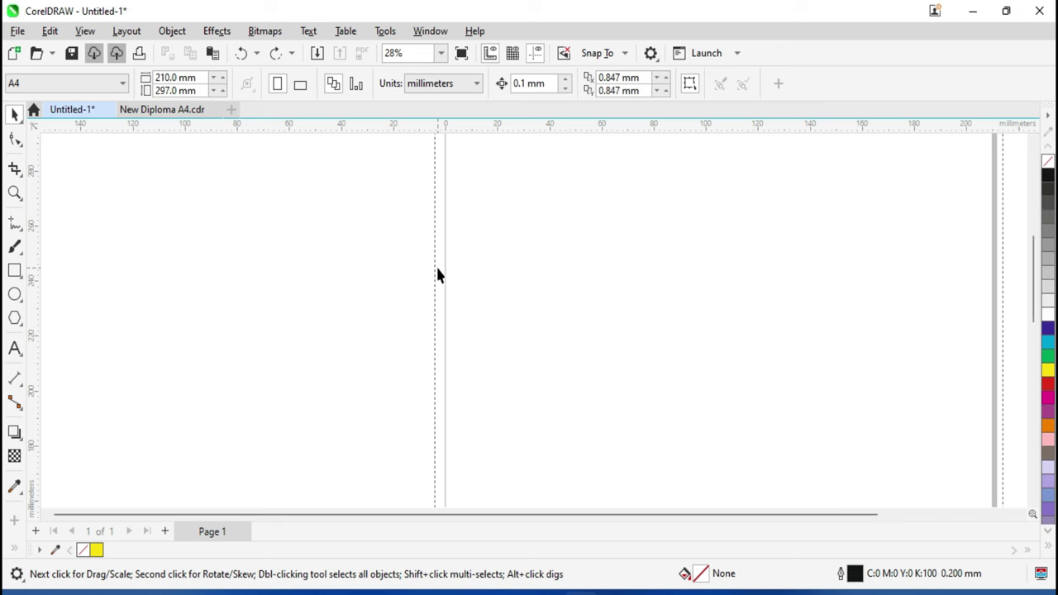
scroll(438, 273, down, 2)
scroll(436, 248, down, 1)
scroll(435, 226, up, 2)
scroll(435, 226, up, 1)
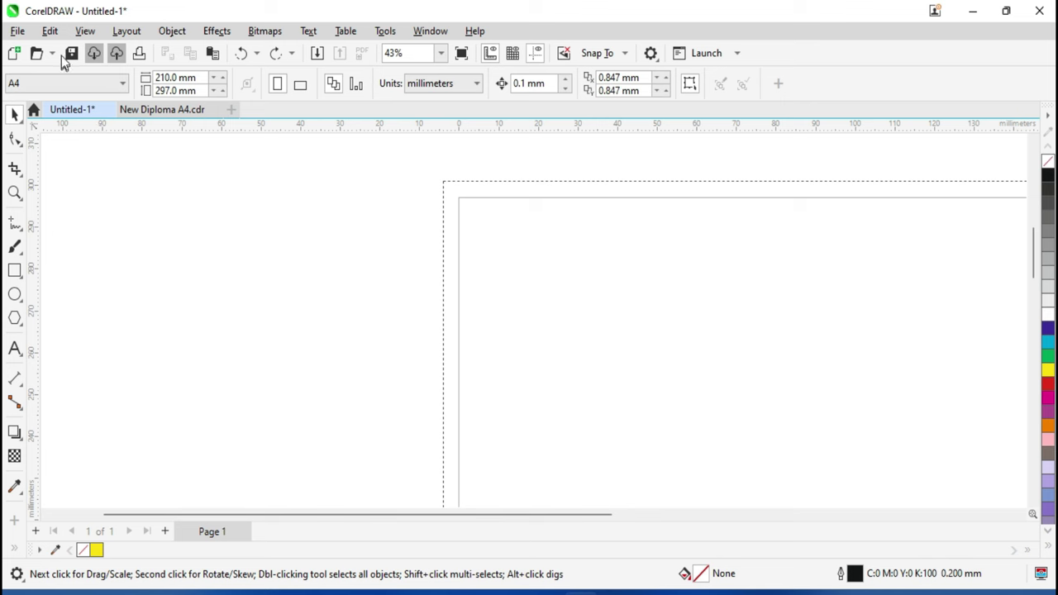
click(85, 31)
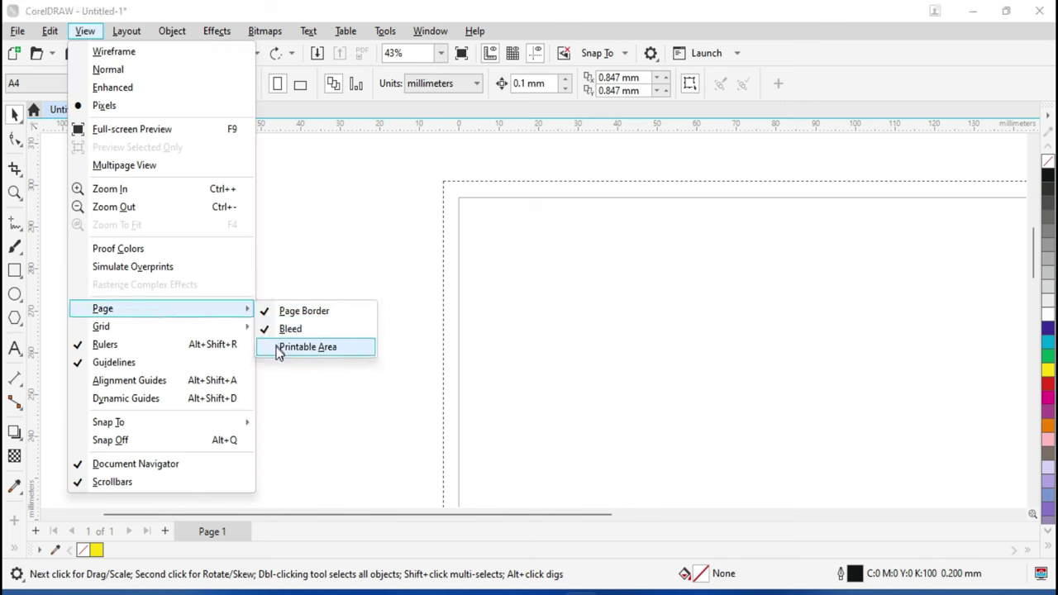
Step: Show the printable area and zoom in on the page corner to compare it with the bleed
click(321, 351)
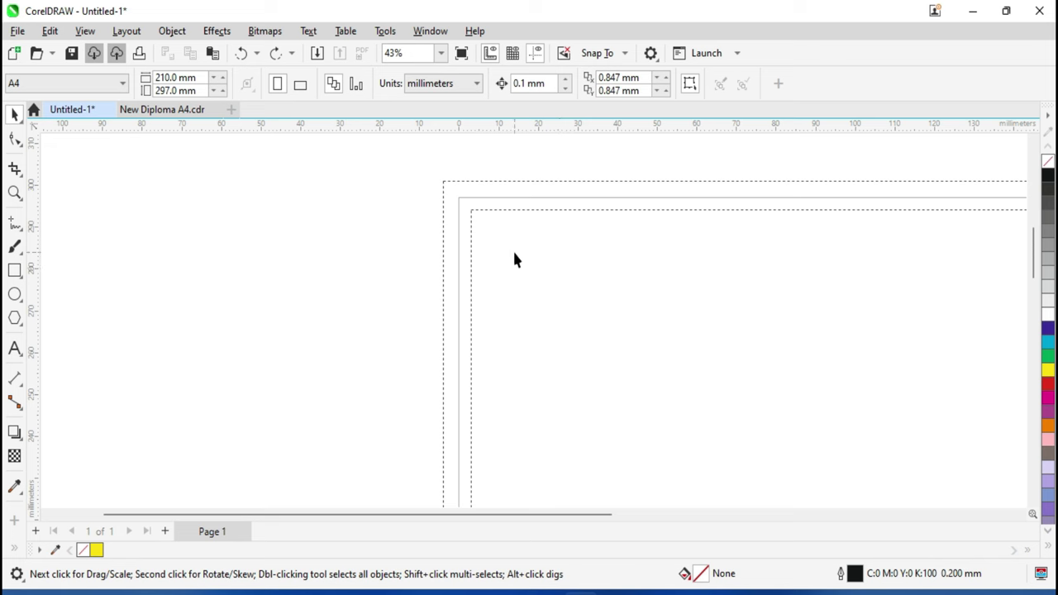
scroll(471, 306, up, 2)
scroll(451, 322, up, 1)
scroll(459, 265, up, 1)
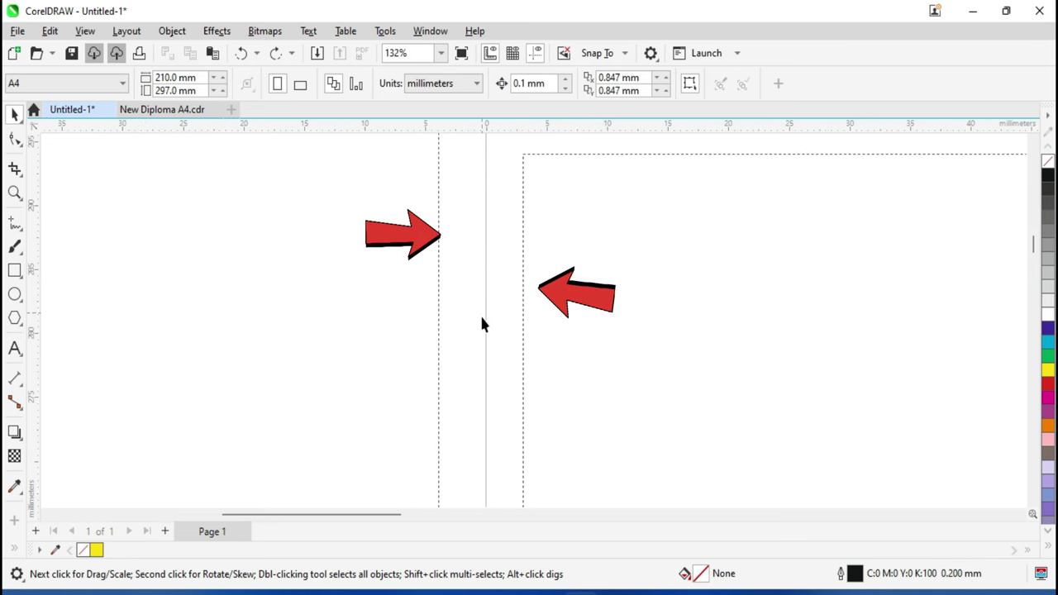
scroll(489, 354, down, 1)
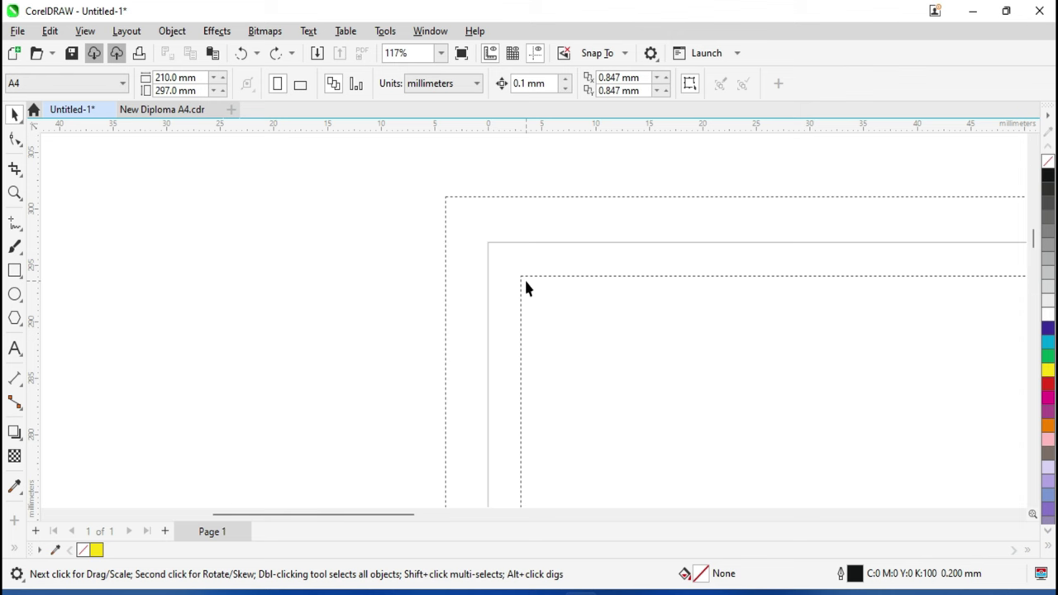
Step: Paste the finished diploma design onto the A4 page
drag(519, 263, 849, 397)
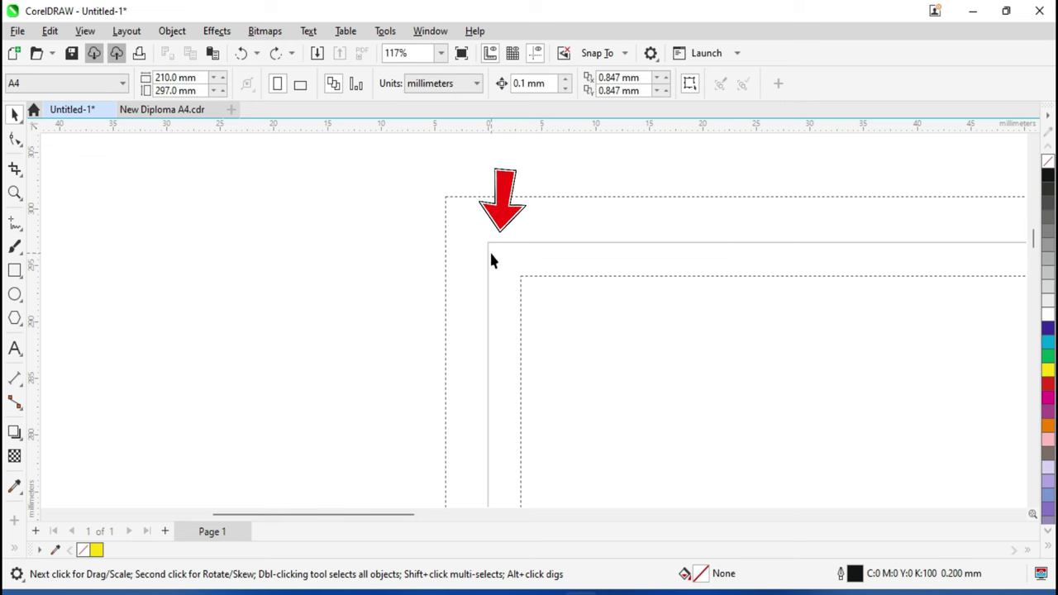
scroll(486, 311, up, 1)
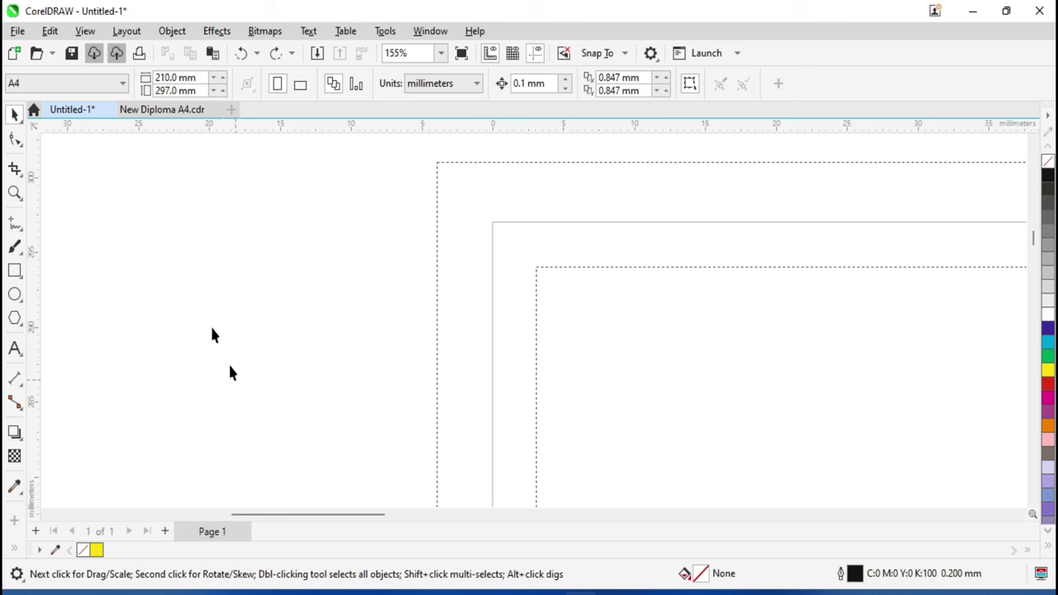
key(ctrl+v)
Step: Deselect the pasted diploma and zoom around it to inspect its black border against the page
scroll(638, 248, up, 2)
scroll(632, 244, up, 2)
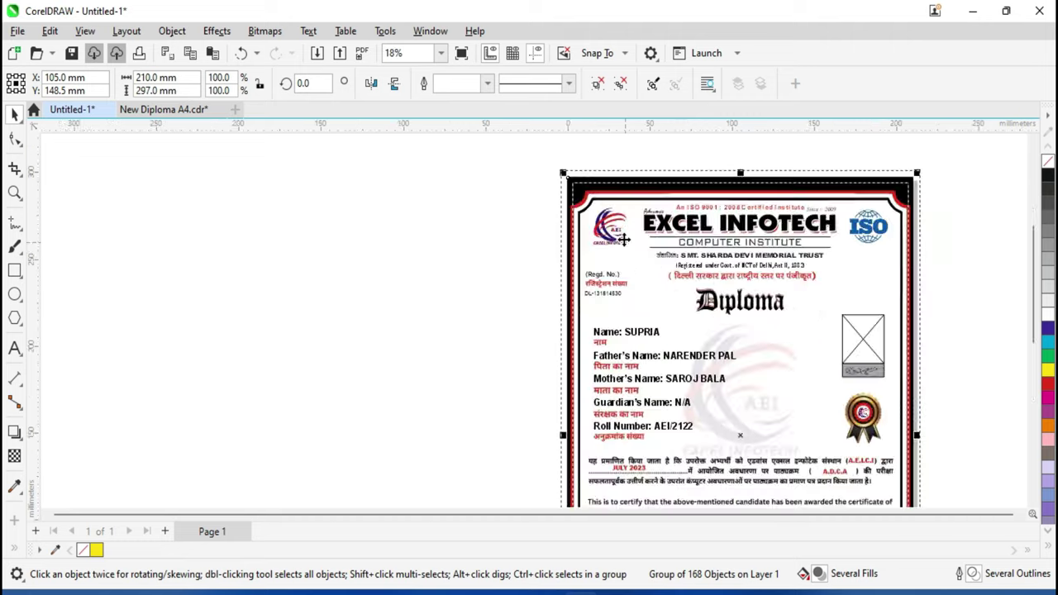
scroll(571, 244, up, 1)
scroll(570, 244, up, 1)
scroll(571, 244, down, 1)
click(485, 241)
scroll(568, 173, up, 1)
scroll(568, 173, up, 1)
scroll(557, 173, up, 1)
scroll(557, 190, down, 1)
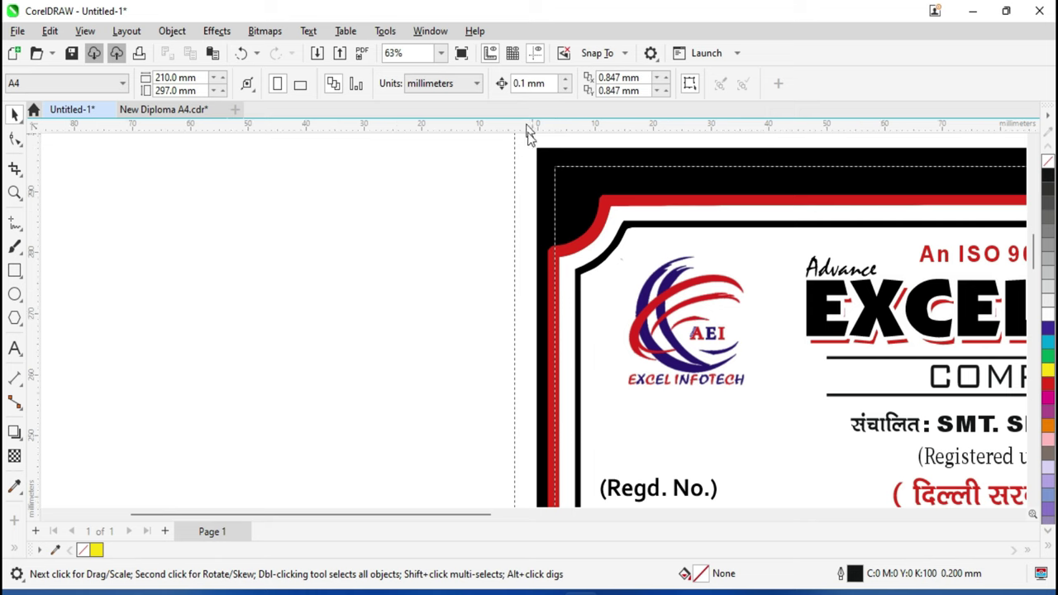
scroll(539, 188, up, 1)
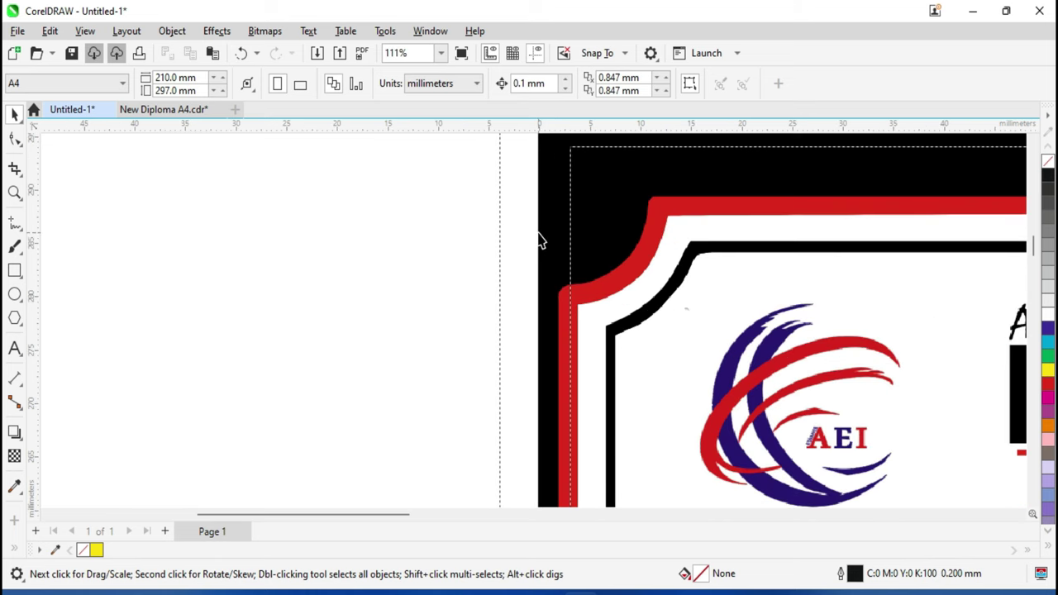
scroll(547, 240, down, 1)
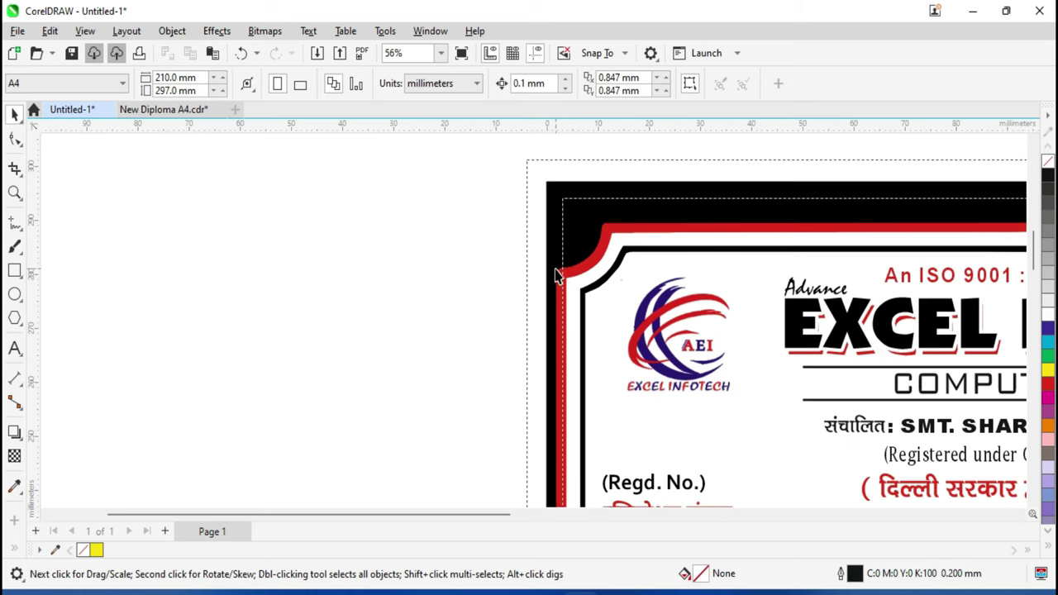
scroll(556, 276, up, 1)
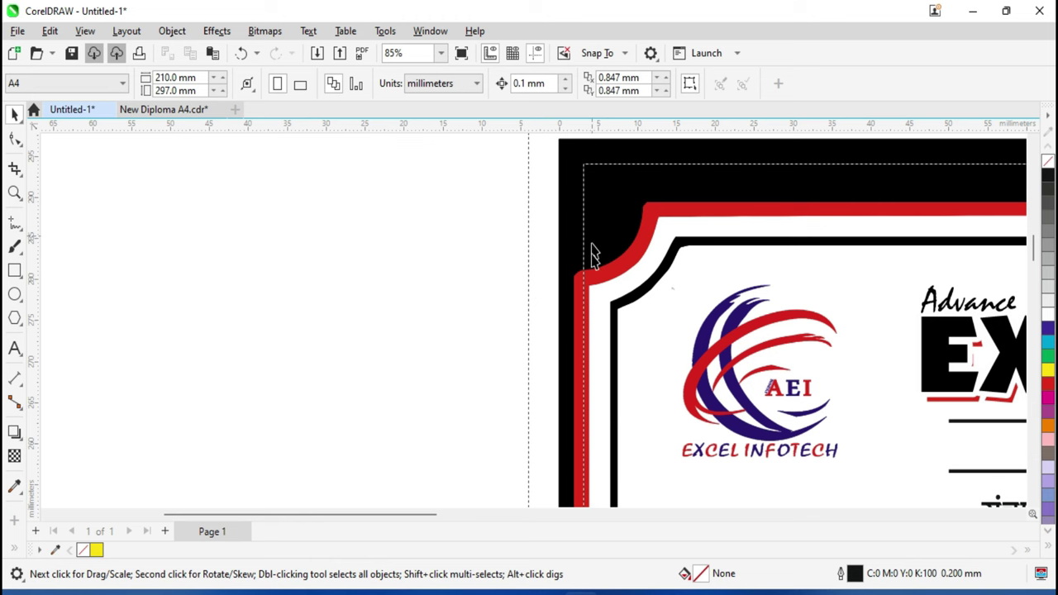
scroll(595, 250, down, 1)
scroll(598, 253, down, 2)
scroll(612, 323, down, 1)
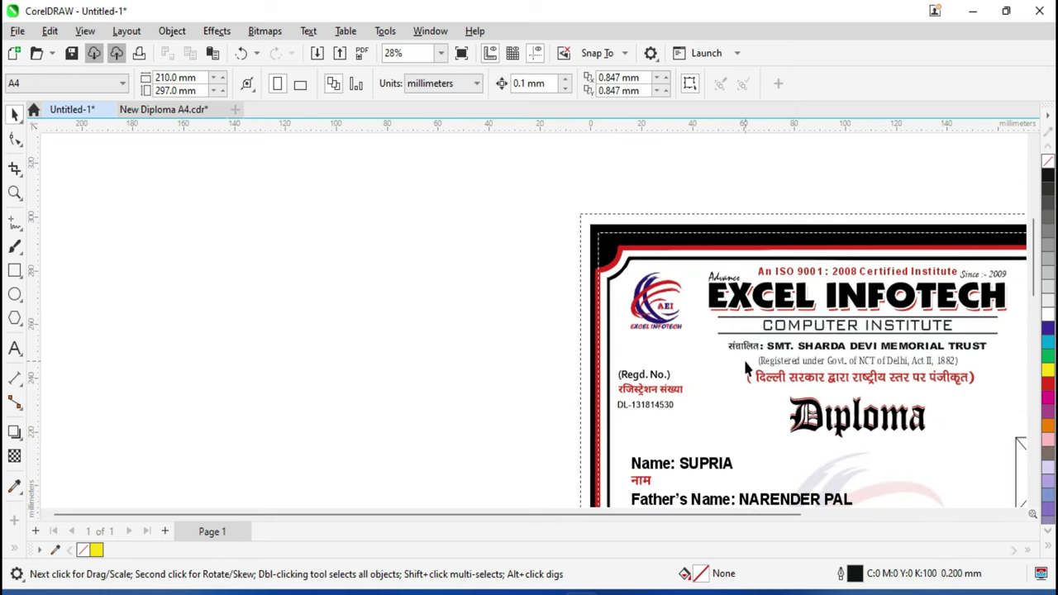
scroll(595, 273, up, 2)
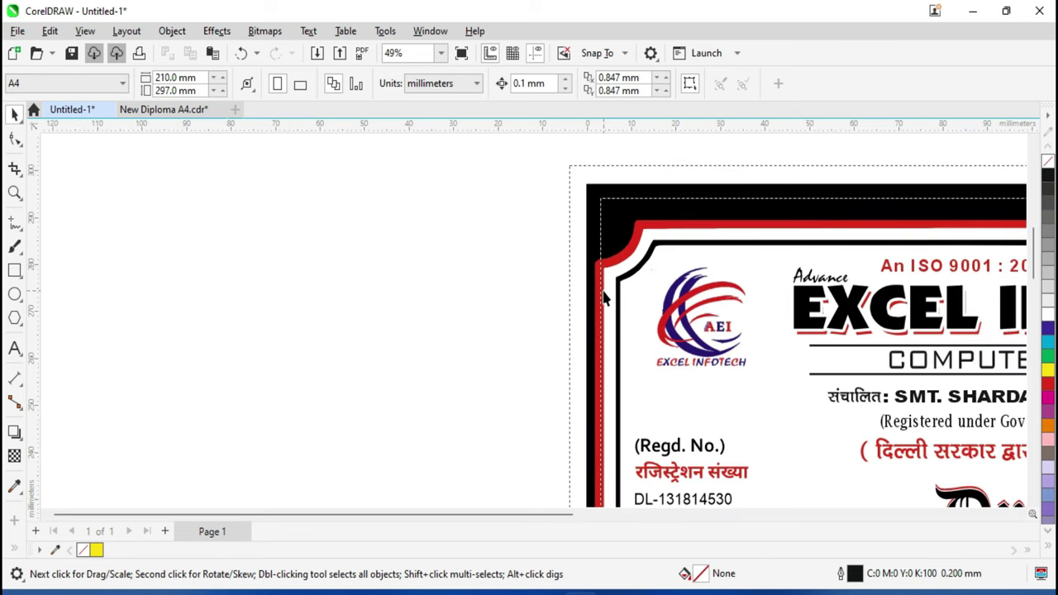
scroll(607, 263, up, 1)
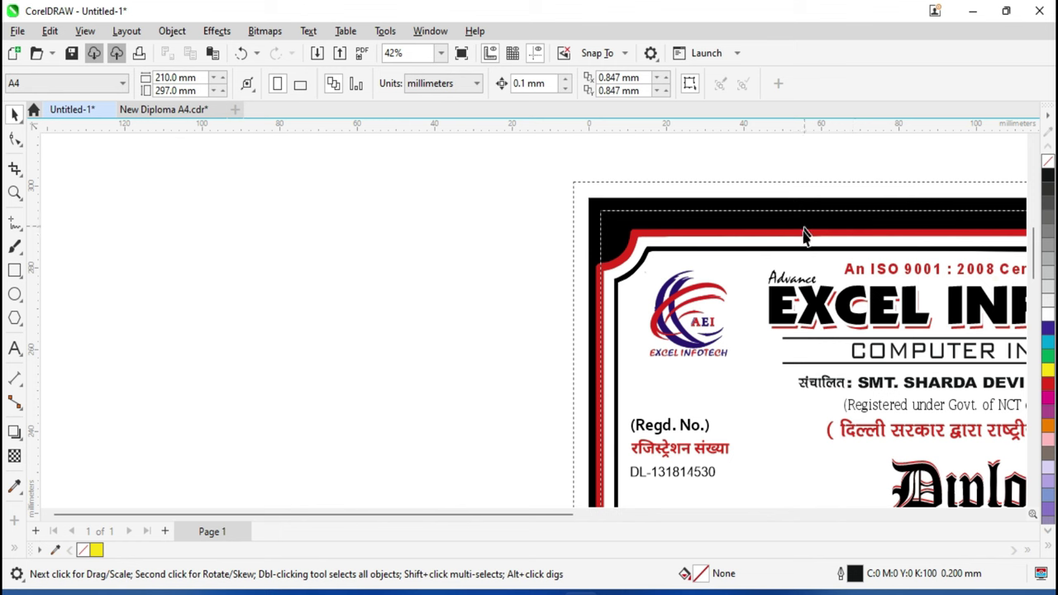
scroll(785, 356, down, 2)
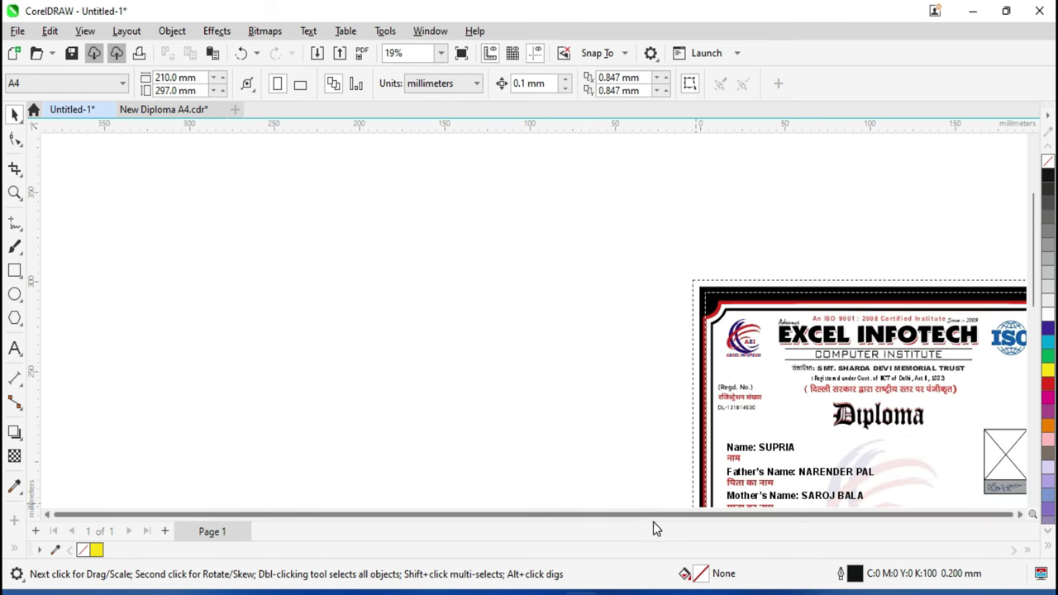
click(1019, 514)
scroll(1032, 347, down, 3)
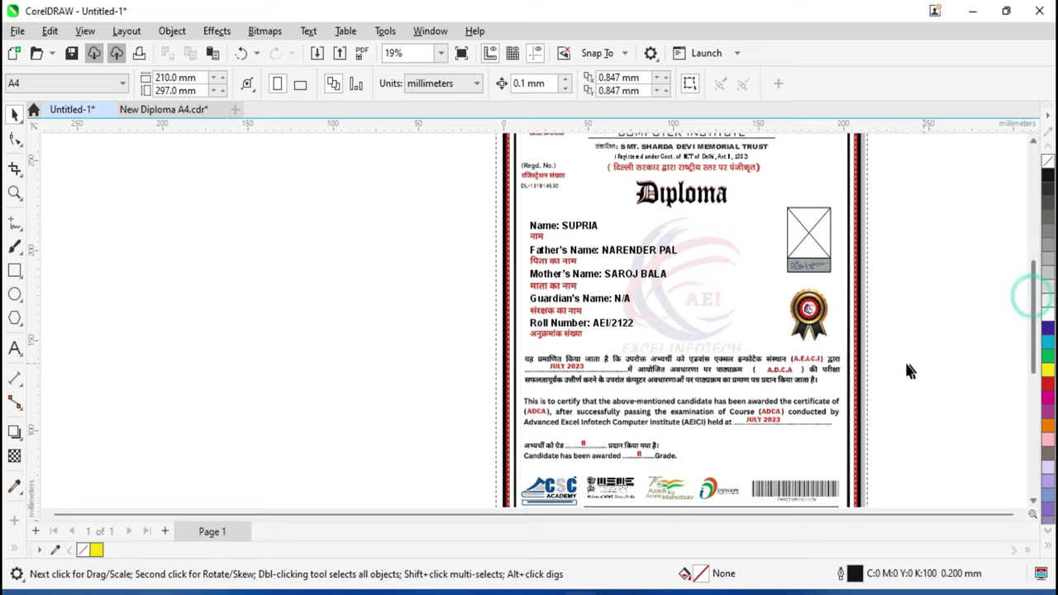
scroll(840, 333, up, 2)
scroll(841, 332, up, 1)
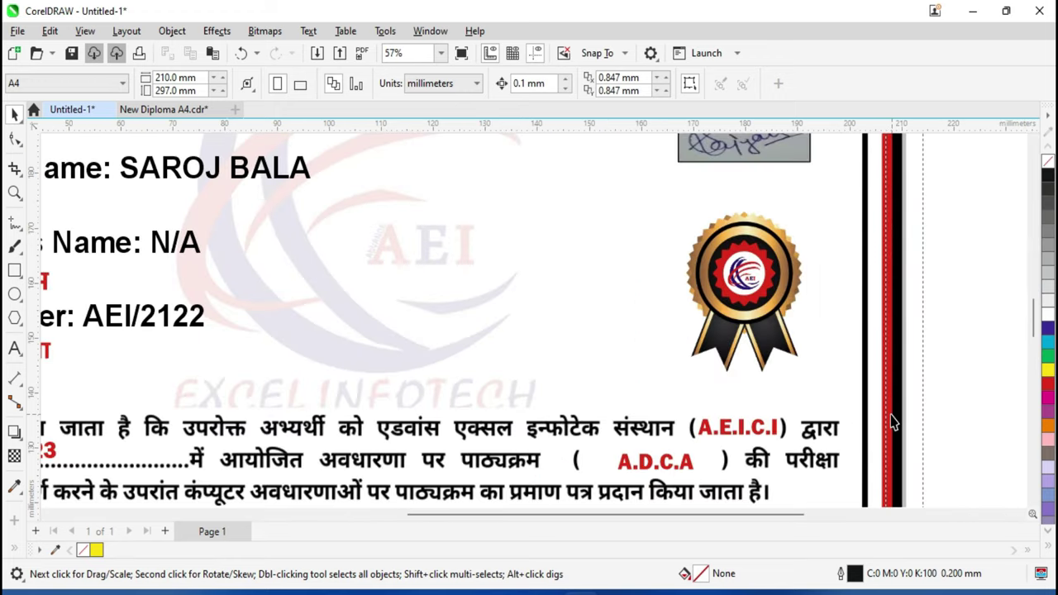
scroll(892, 426, up, 2)
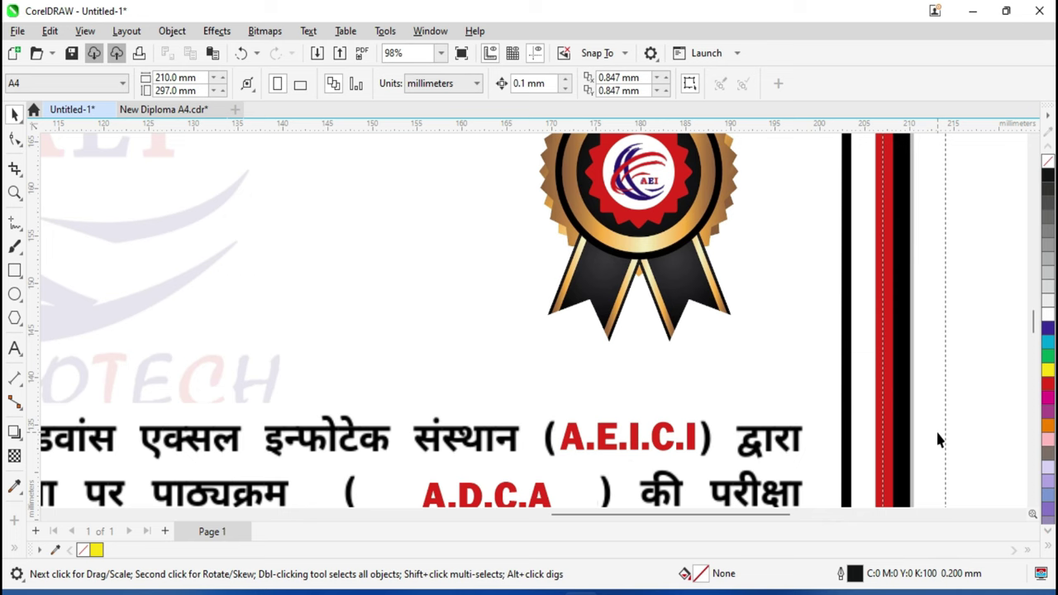
Step: Fit the page with Shift+F4, zoom onto the top-left corner, and select the diploma group
key(shift+F4)
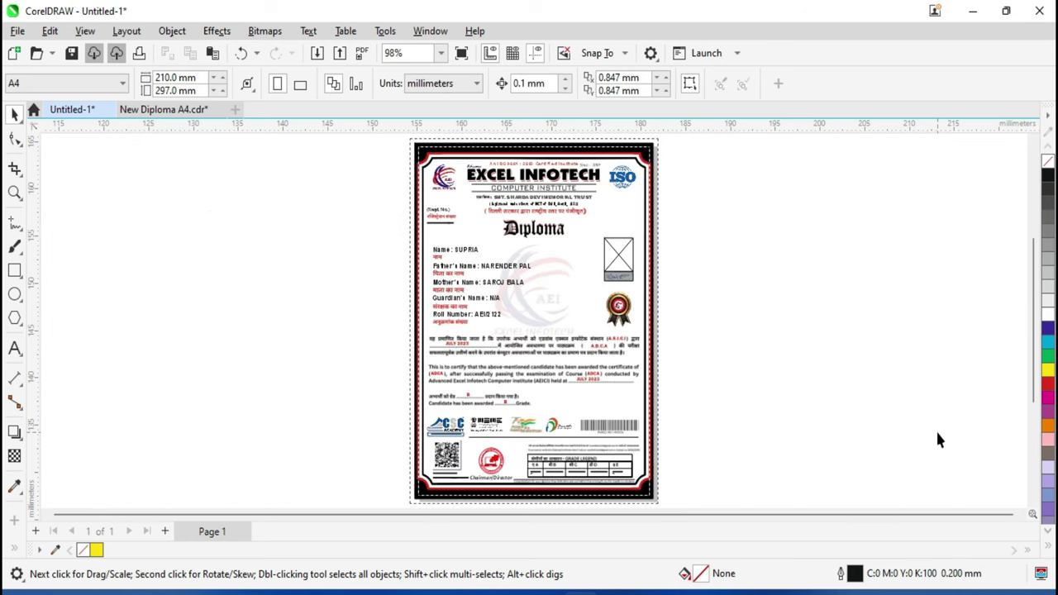
scroll(401, 137, up, 1)
scroll(433, 176, up, 2)
scroll(432, 180, up, 3)
scroll(434, 236, down, 3)
scroll(420, 200, up, 2)
scroll(420, 201, up, 1)
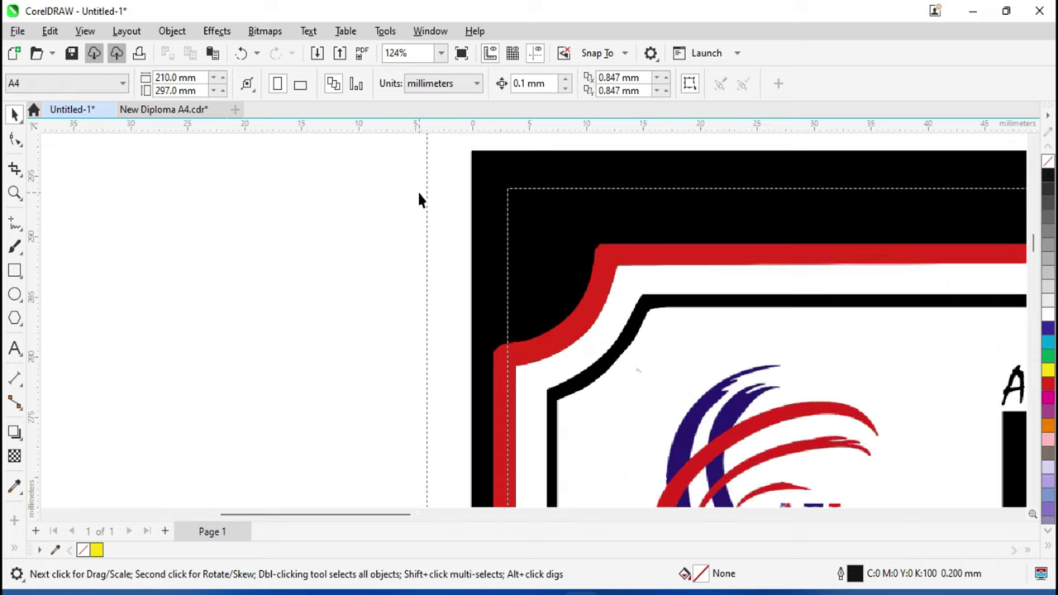
scroll(420, 201, down, 2)
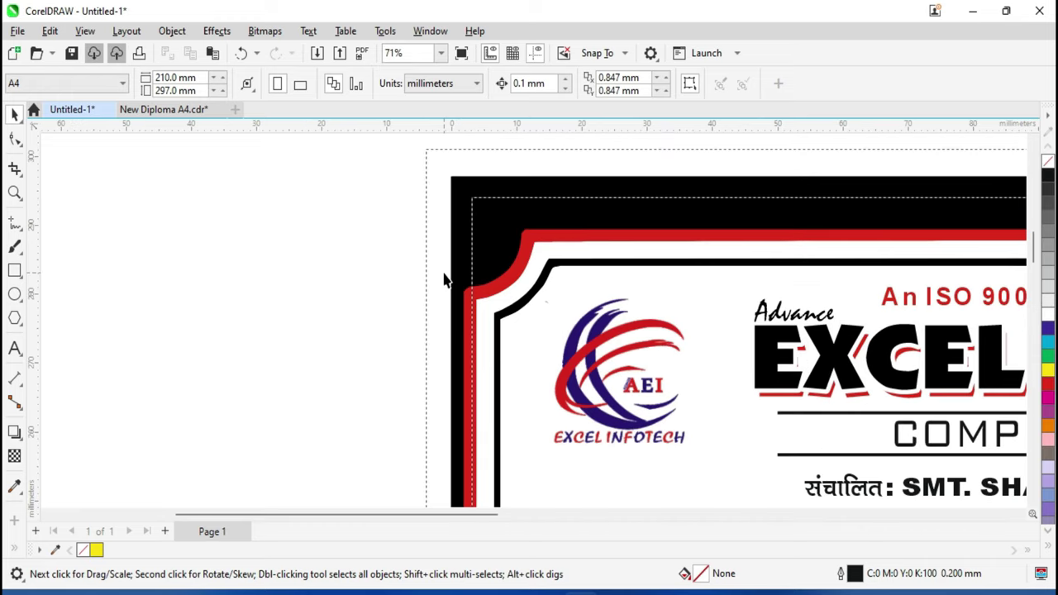
click(486, 267)
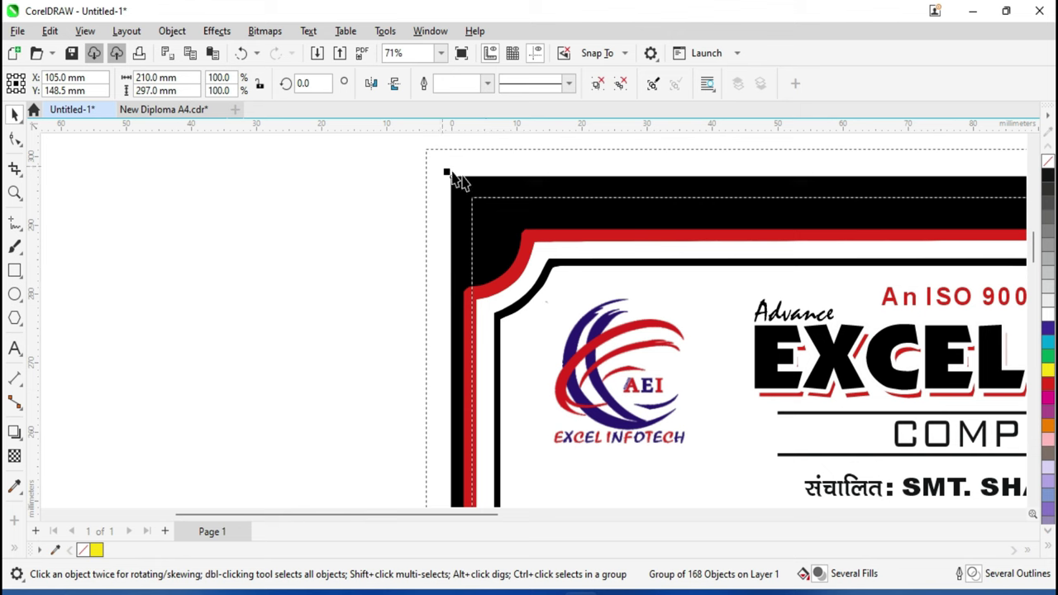
Step: Ungroup the diploma artwork and select its black border
click(620, 85)
click(313, 233)
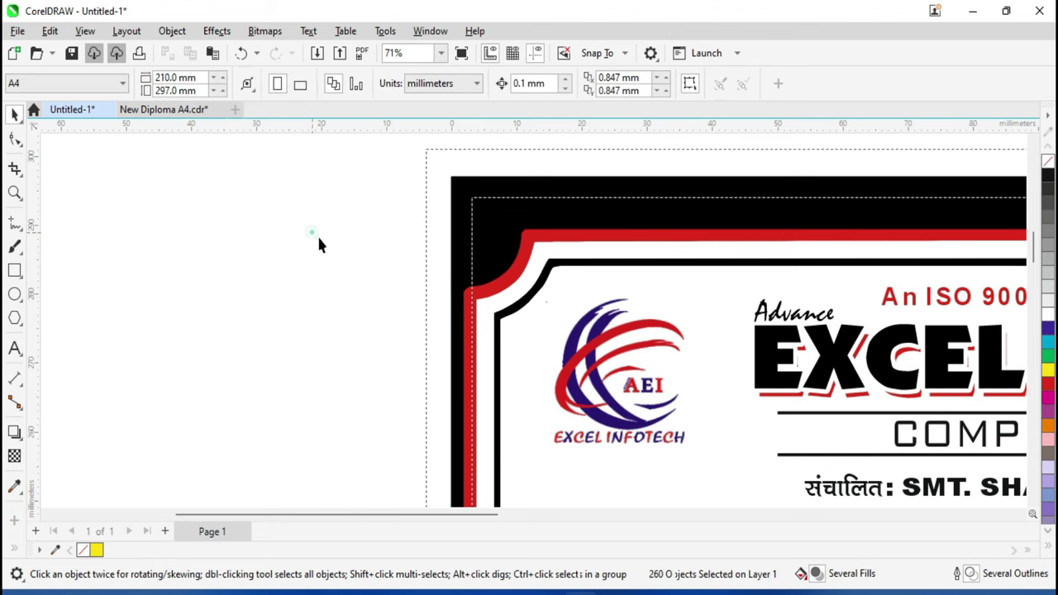
click(454, 196)
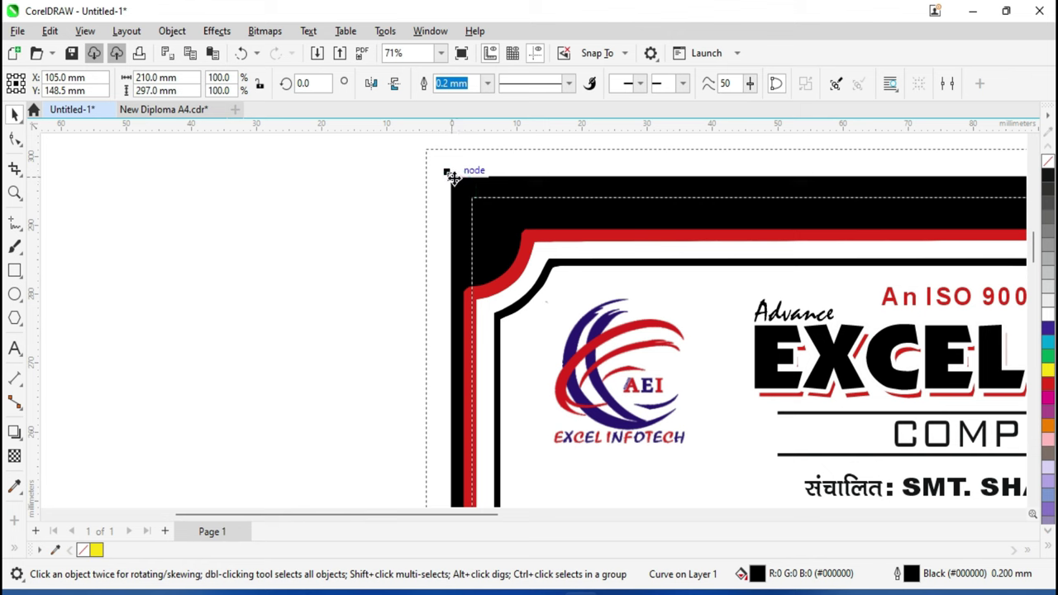
Step: Stretch the black border outward past the page corner and left edge toward the bleed
mouse_move(447, 171)
mouse_down()
mouse_move(414, 143)
mouse_move(420, 149)
mouse_up()
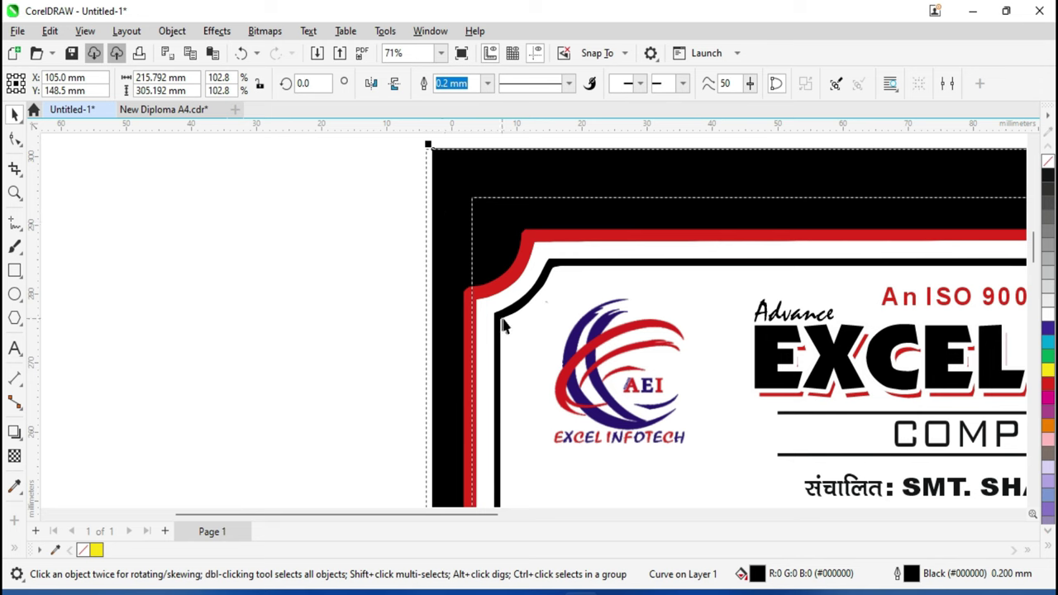
scroll(503, 323, down, 2)
scroll(505, 329, down, 2)
scroll(562, 338, down, 5)
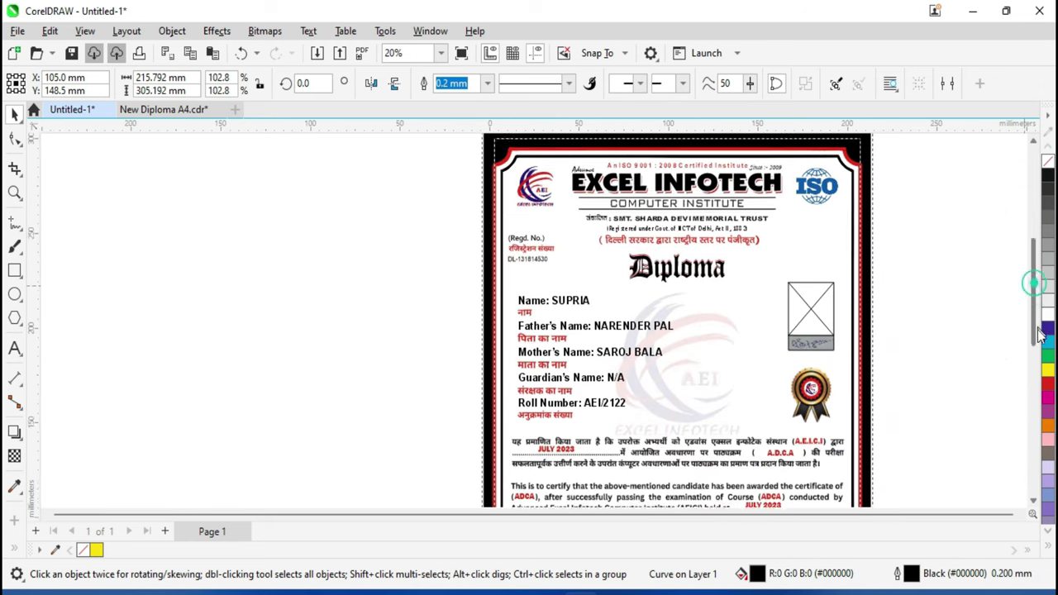
scroll(489, 323, up, 2)
scroll(475, 378, up, 3)
scroll(463, 331, up, 2)
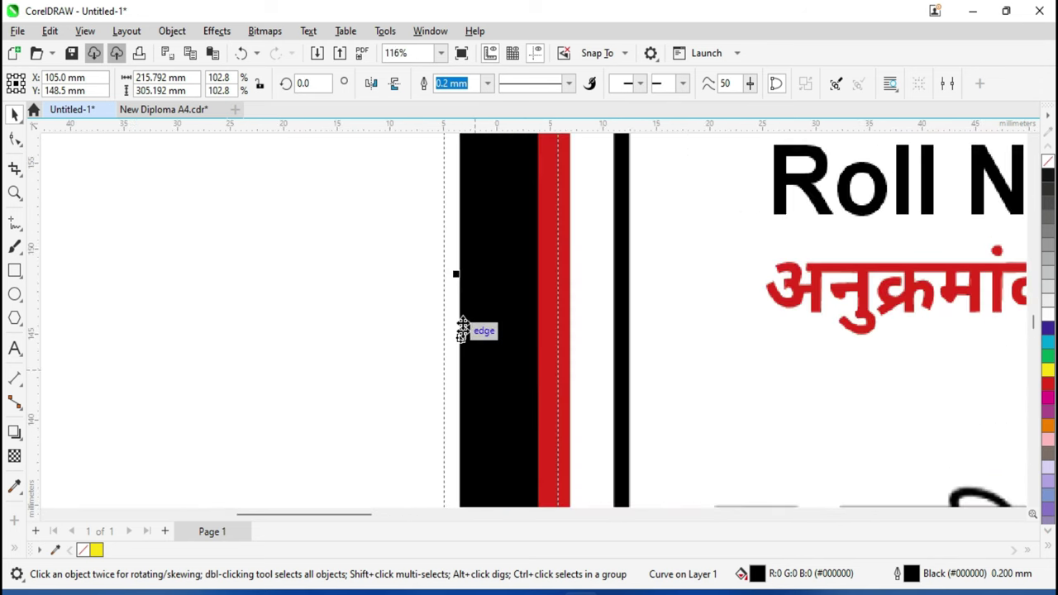
drag(456, 269, 439, 272)
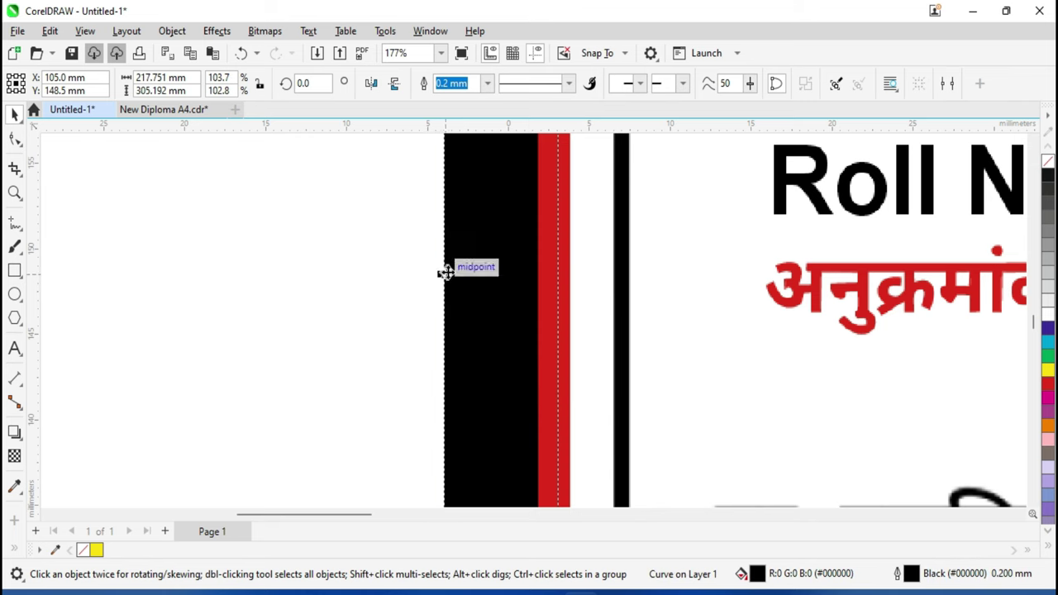
scroll(533, 309, down, 2)
scroll(507, 307, down, 2)
scroll(644, 318, up, 1)
scroll(644, 318, up, 1)
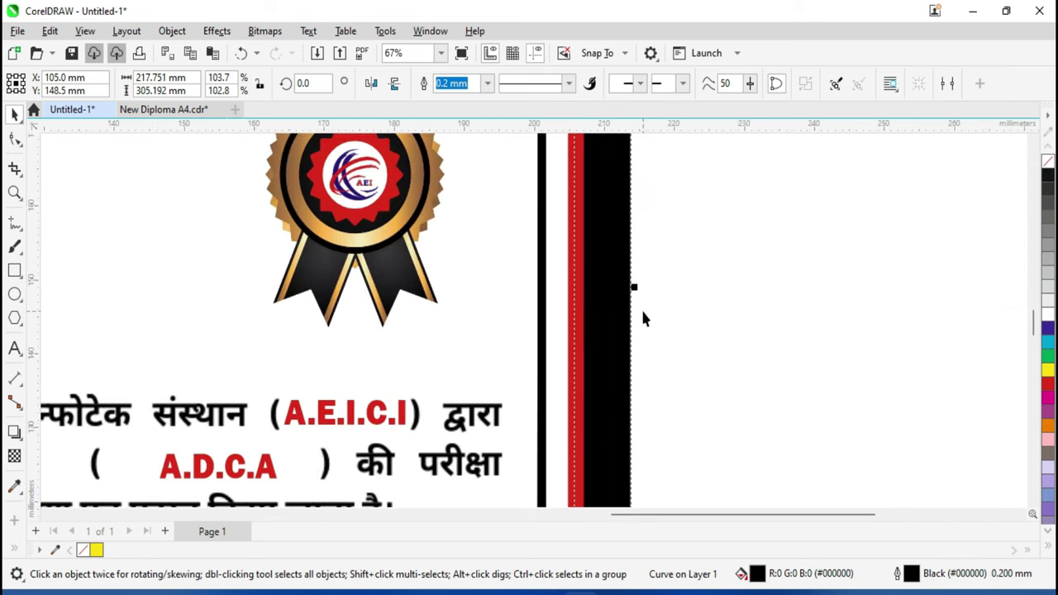
scroll(643, 318, up, 1)
key(F4)
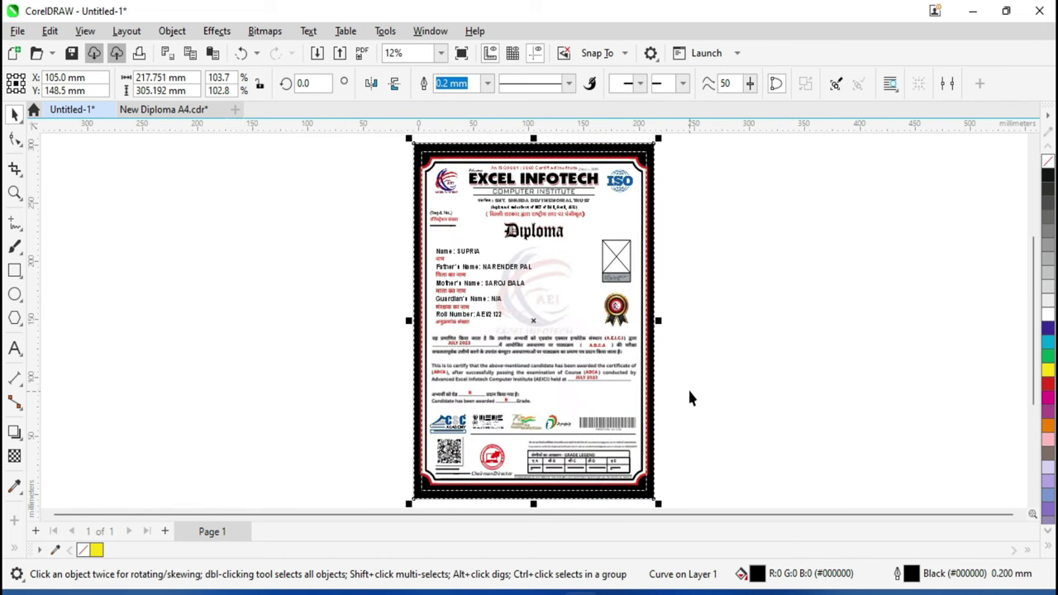
scroll(389, 218, up, 2)
scroll(403, 239, up, 2)
scroll(404, 239, up, 2)
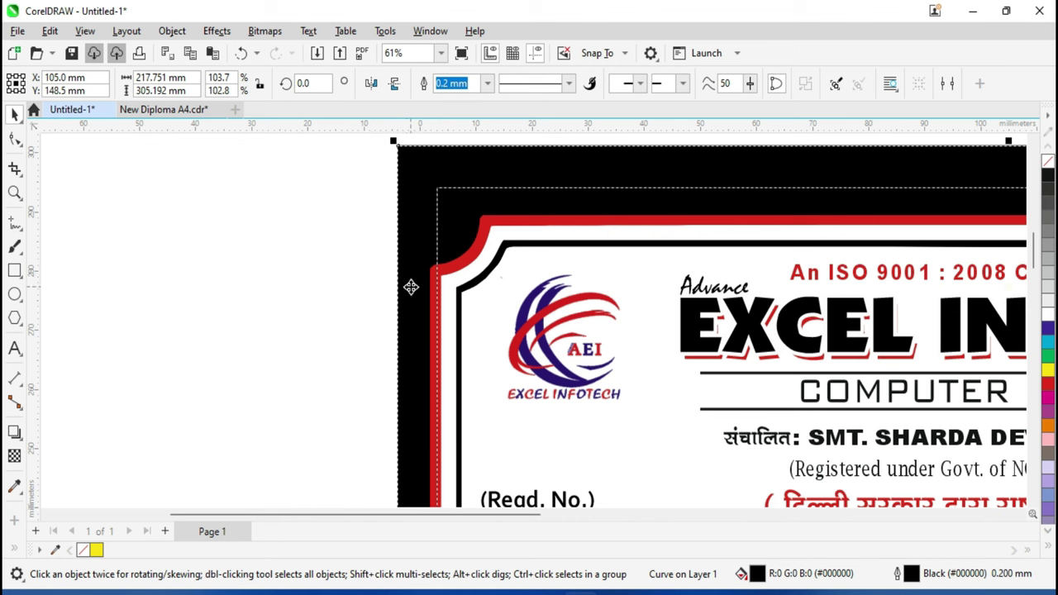
scroll(460, 347, down, 2)
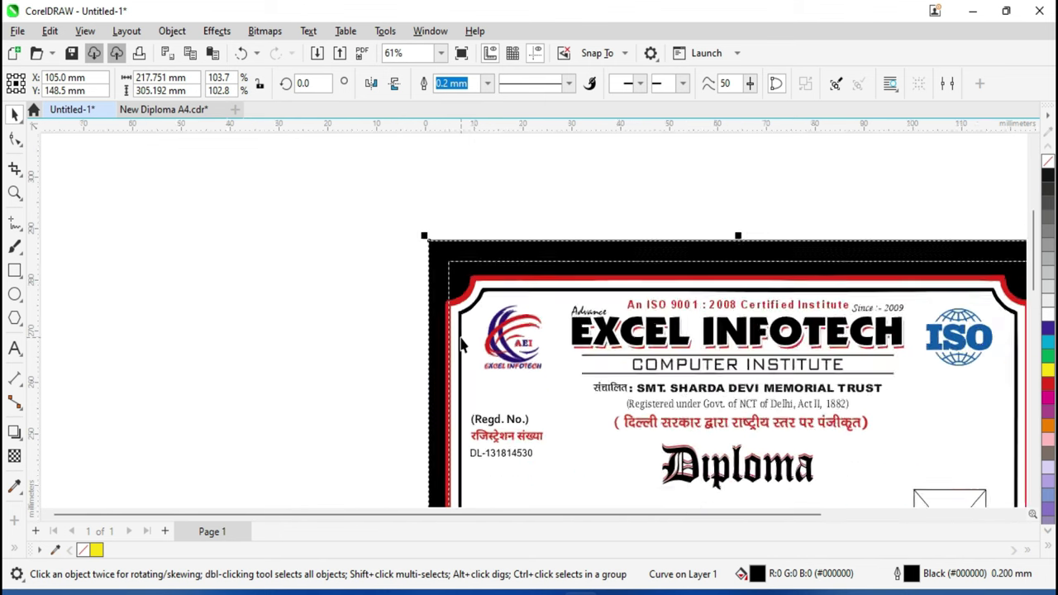
scroll(463, 346, down, 1)
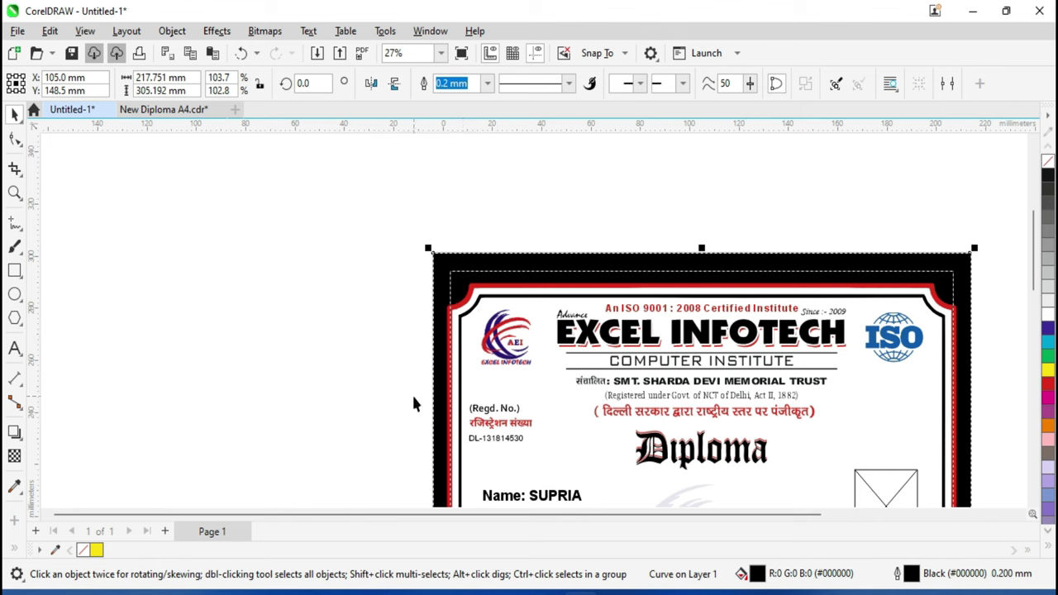
Step: Delete the oversized stretched border and clear the selection
key(Delete)
click(295, 355)
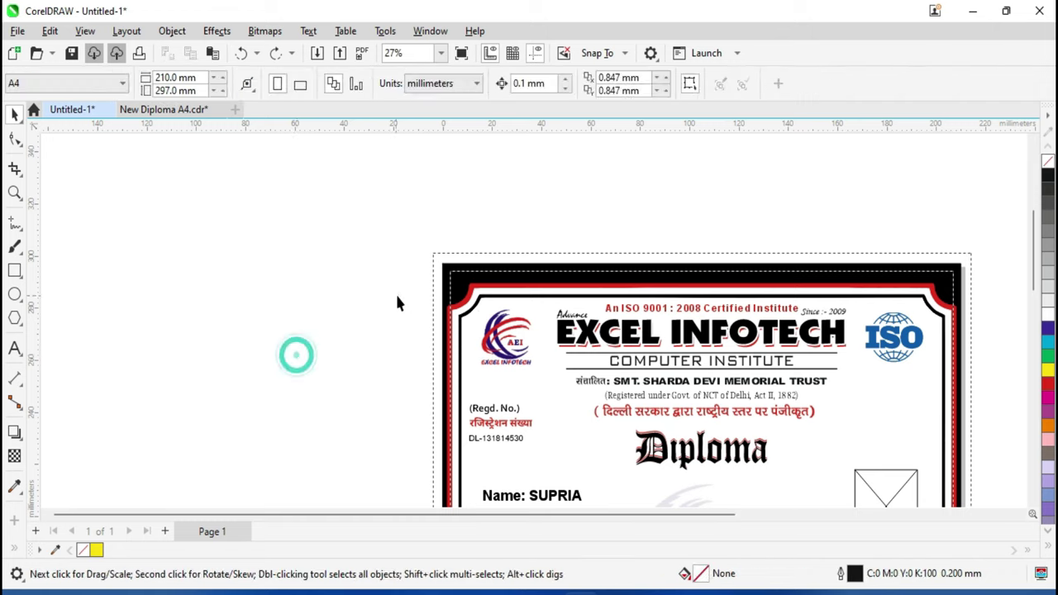
scroll(426, 298, up, 3)
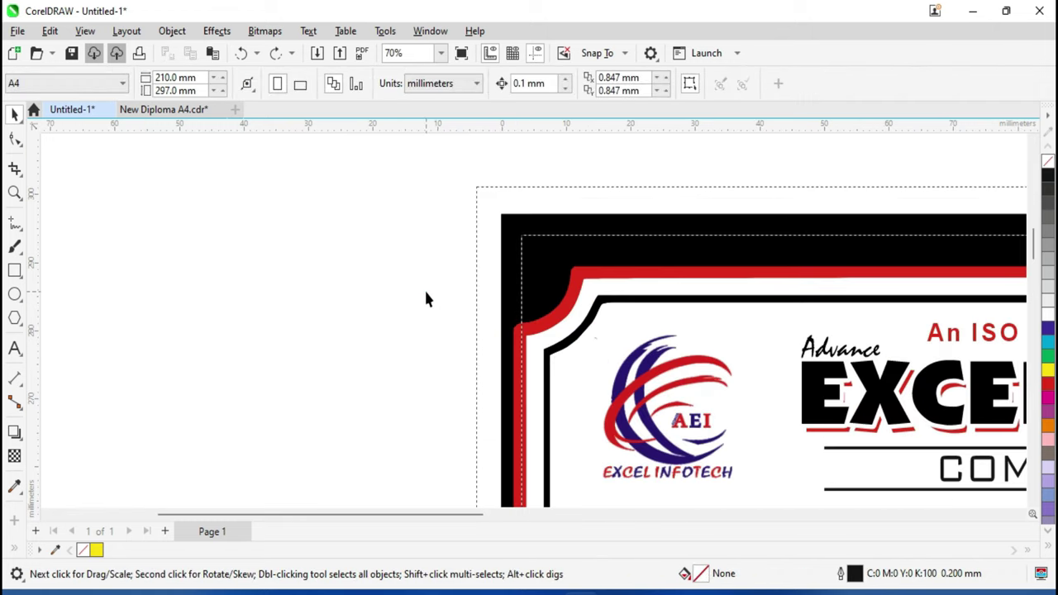
scroll(477, 174, up, 1)
scroll(477, 235, up, 4)
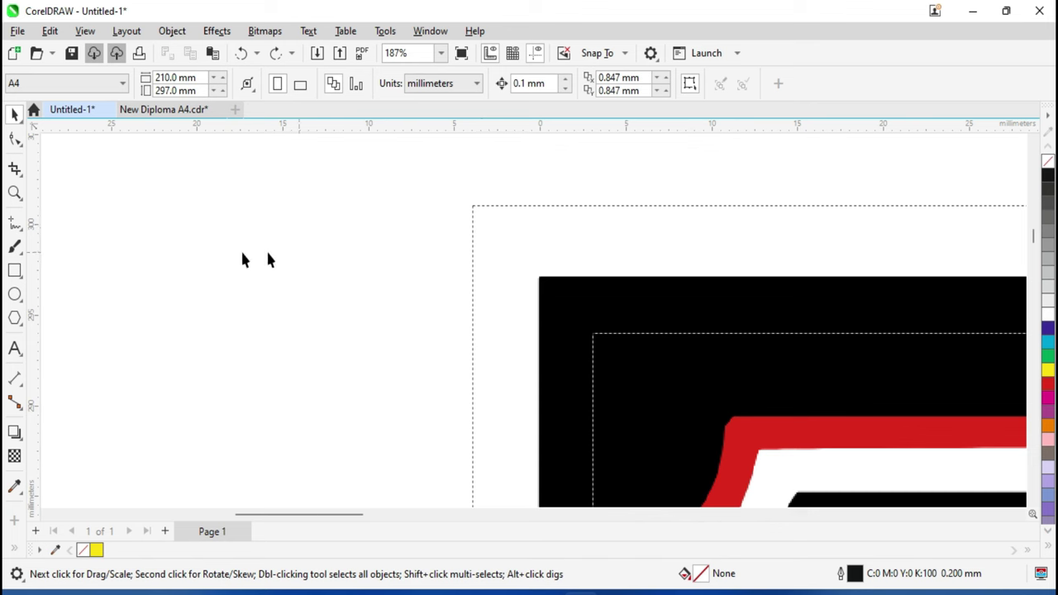
Step: Draw a short horizontal line with the Pen tool left of the page's top-left corner
click(19, 253)
click(63, 278)
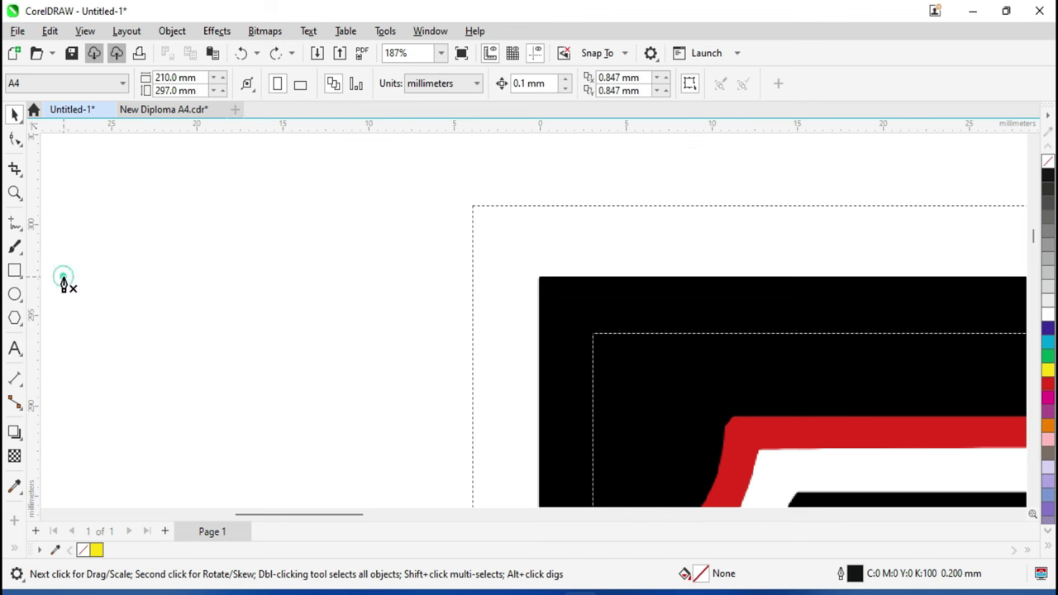
click(283, 285)
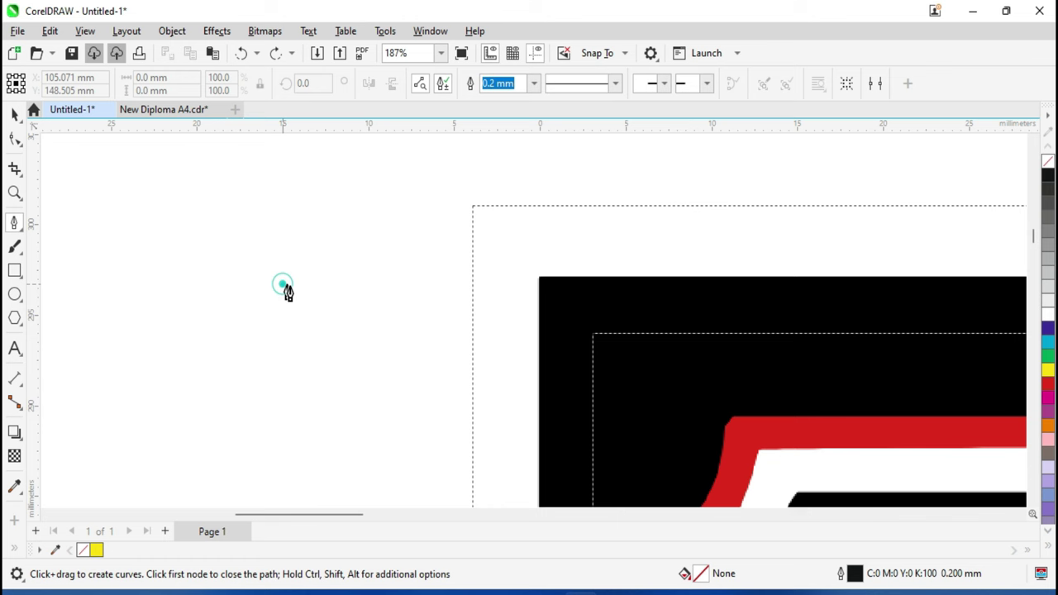
double_click(357, 285)
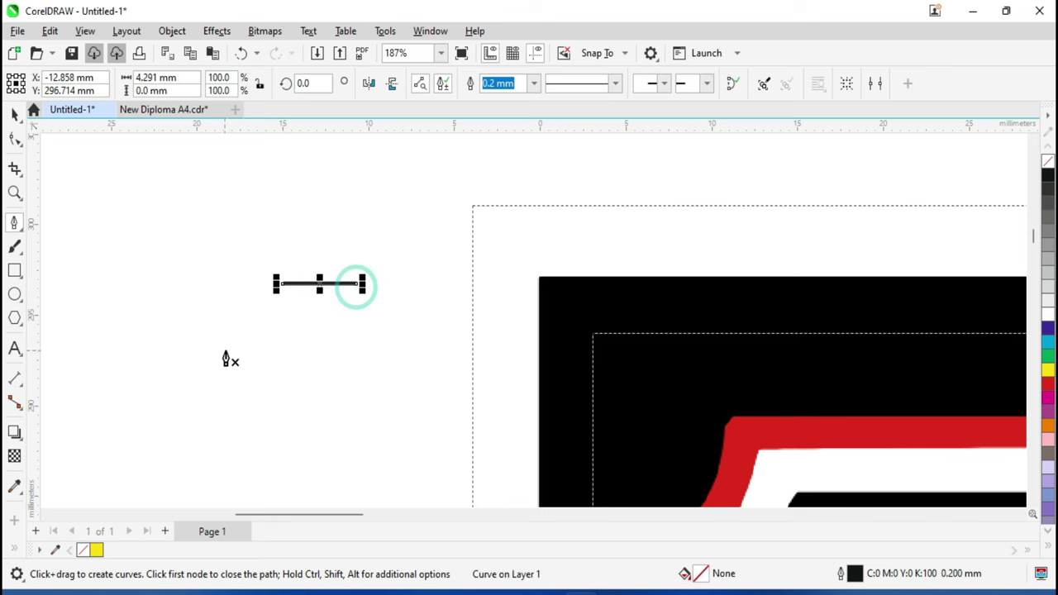
Step: Give the line a 3 mm width and a red outline
click(189, 74)
text(3mm)
key(Return)
key(Return)
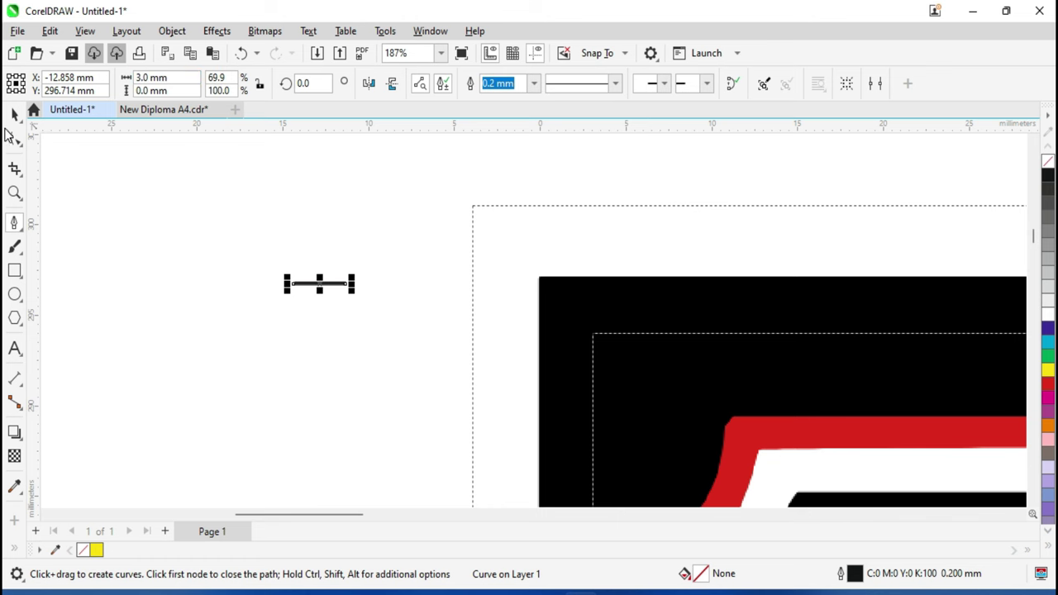
click(14, 114)
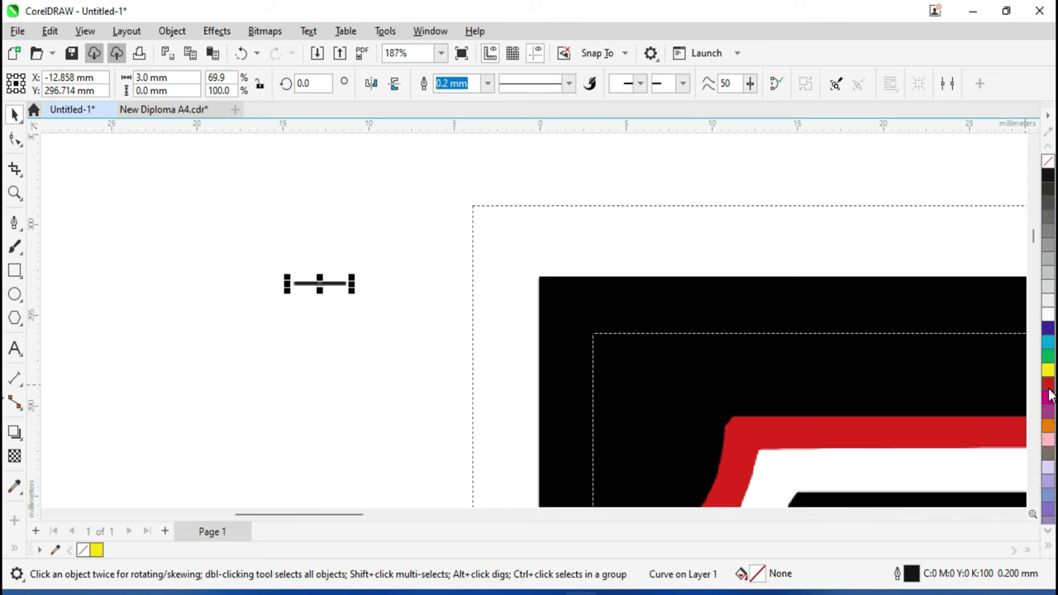
right_click(1048, 384)
click(368, 375)
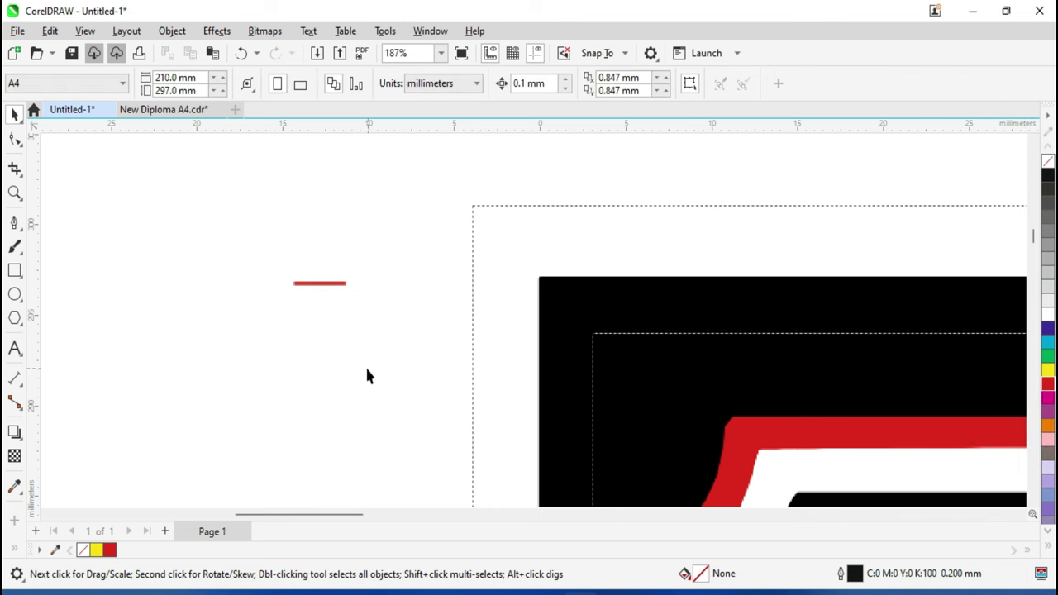
Step: Move the red line onto the page's left edge and select it together with the black border
drag(316, 284, 474, 287)
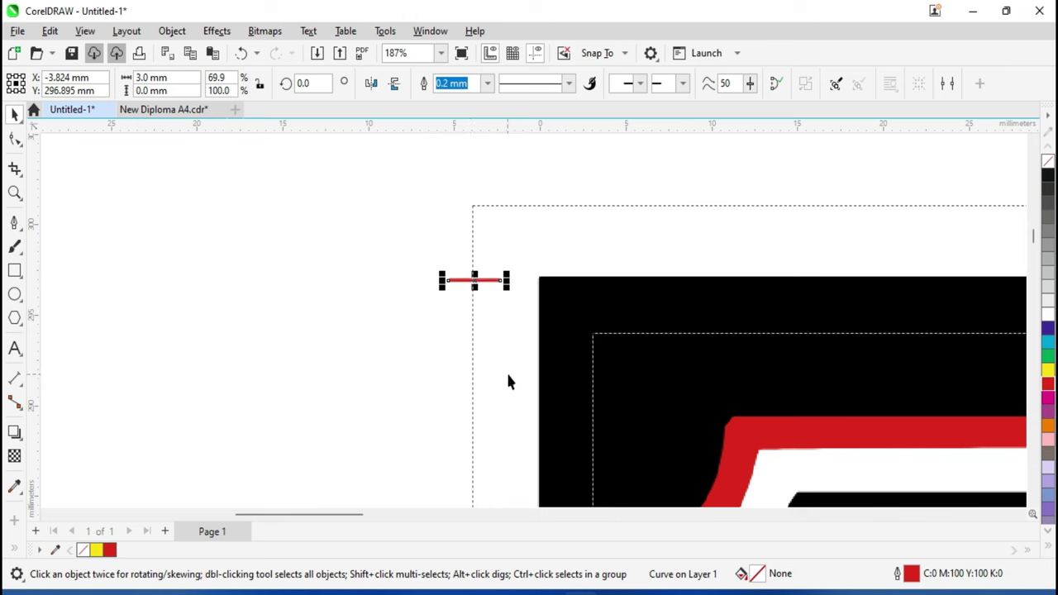
click(577, 308)
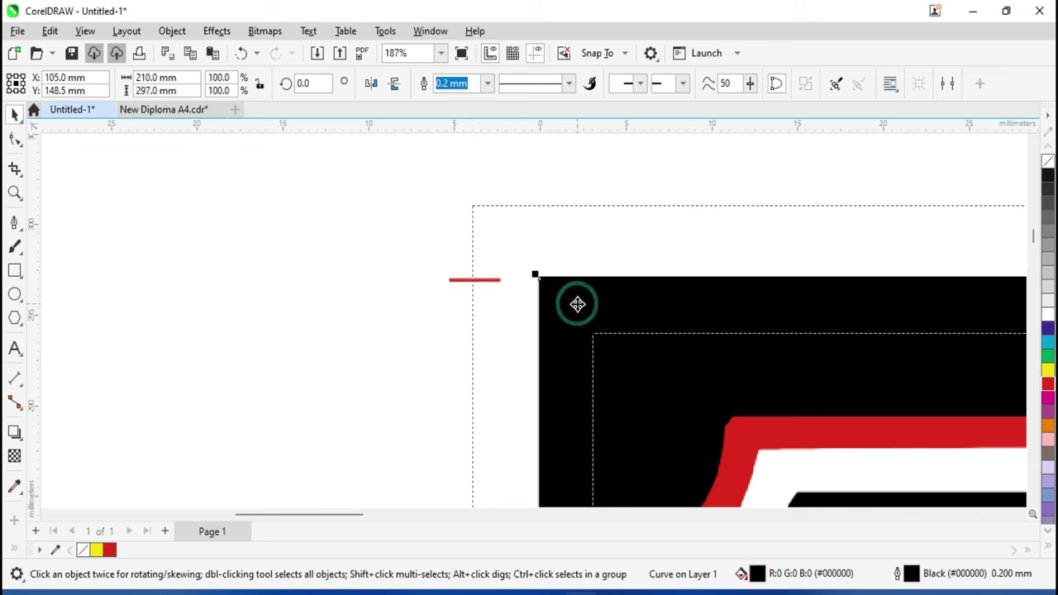
shift+click(474, 280)
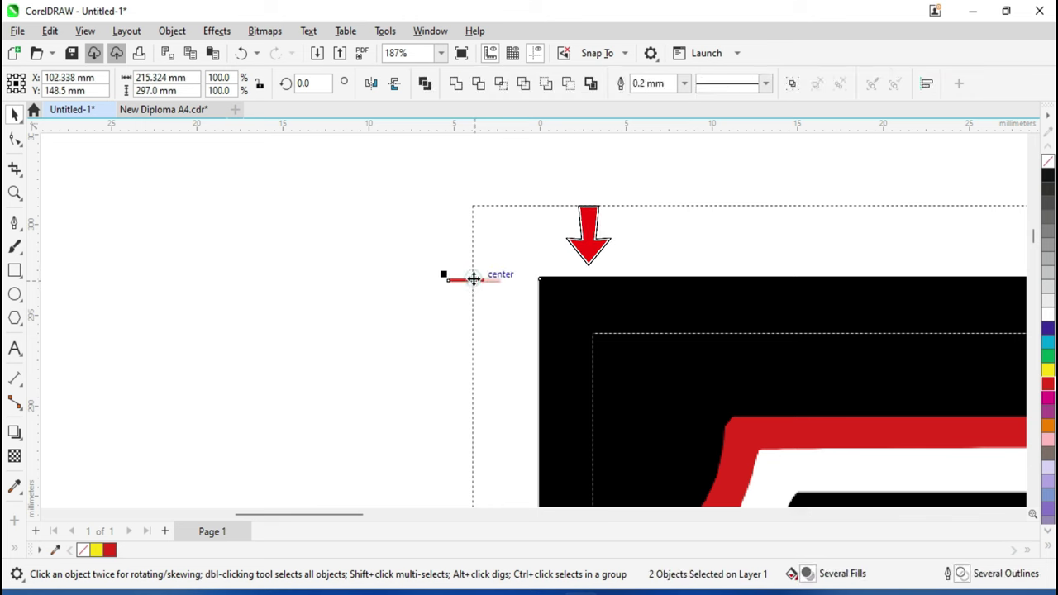
scroll(475, 302, up, 5)
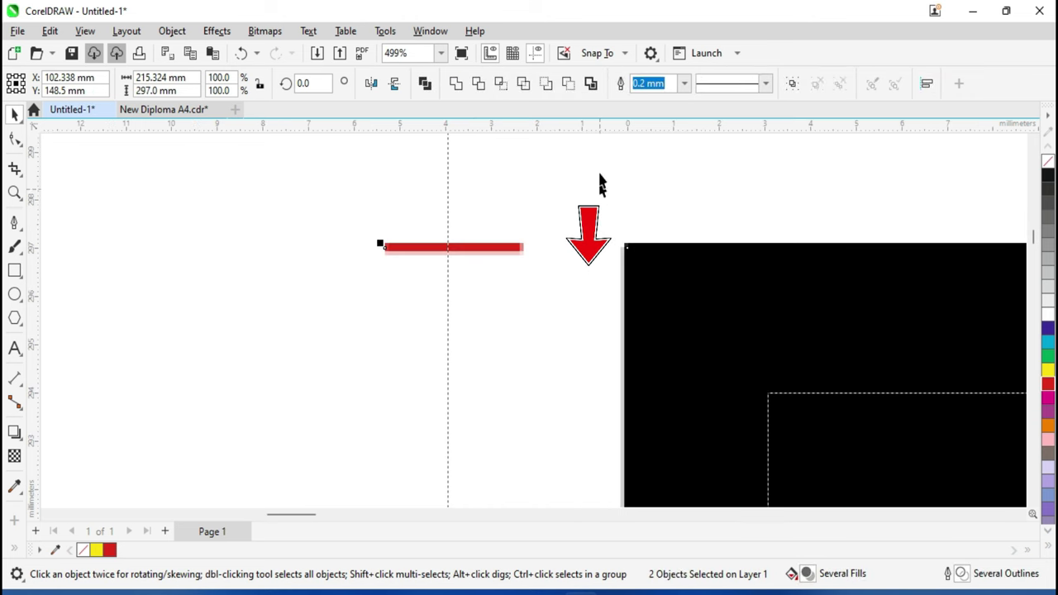
Step: Add a horizontal guideline along the border's top edge, then select the red line
mouse_move(598, 124)
mouse_down()
mouse_move(600, 253)
mouse_move(564, 203)
mouse_up()
click(565, 199)
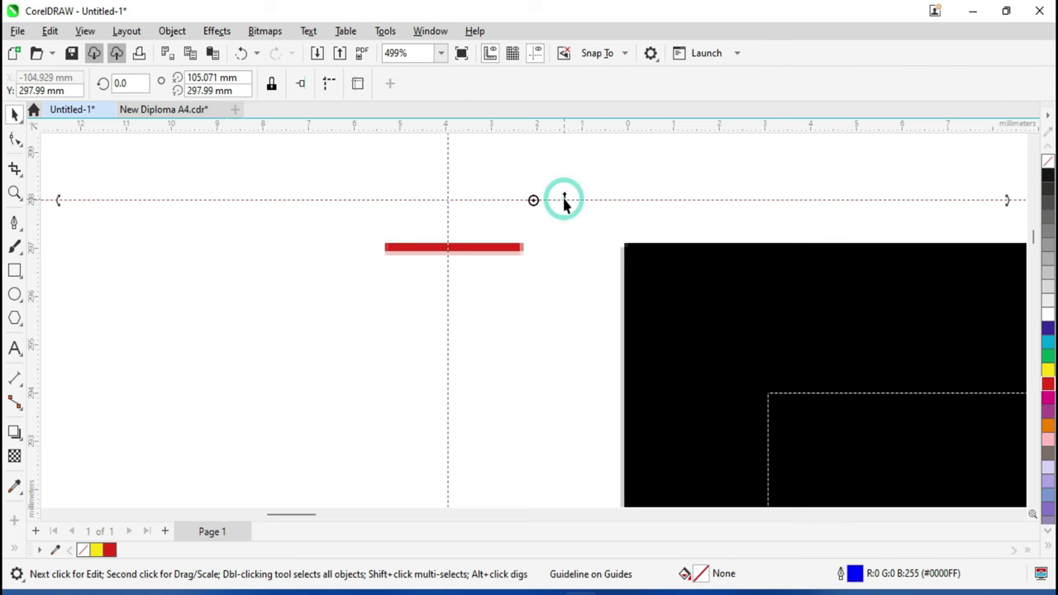
scroll(562, 198, down, 1)
scroll(542, 264, down, 2)
scroll(541, 264, down, 1)
drag(485, 241, 558, 287)
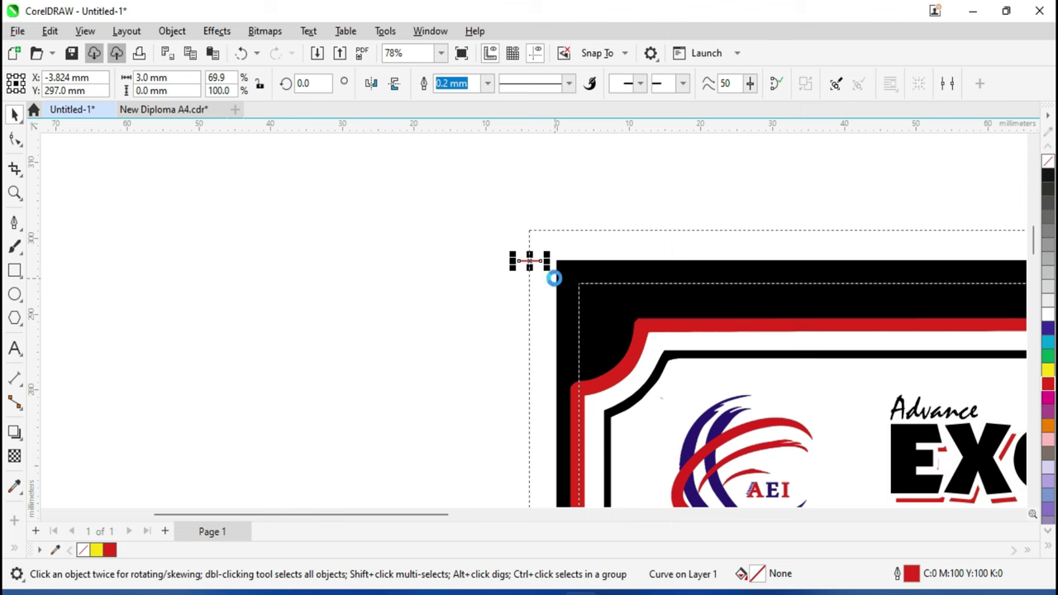
Step: Duplicate the red line and rotate the copy 90° to vertical
key(ctrl+c)
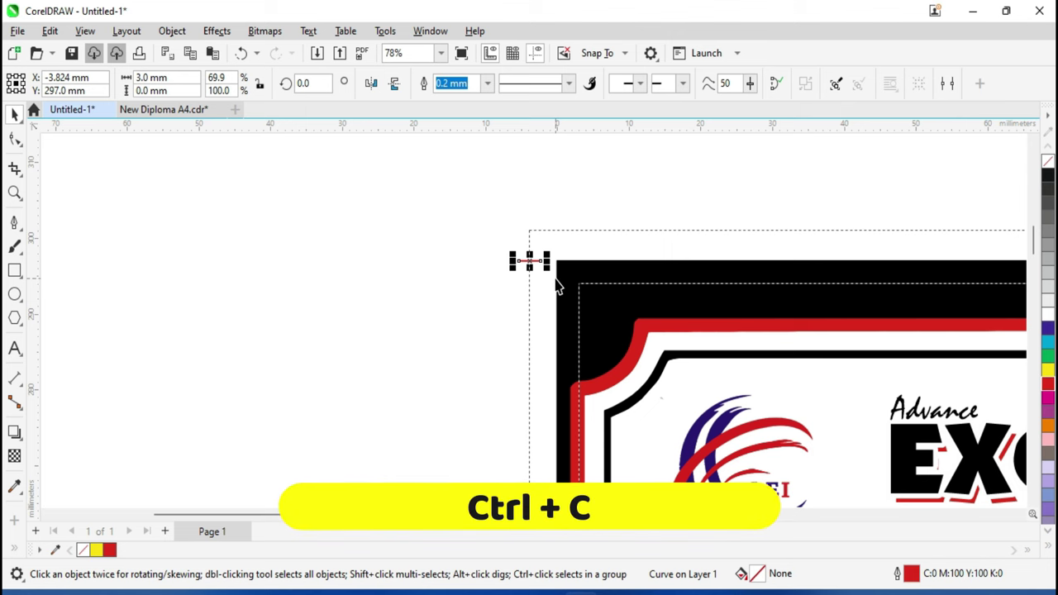
key(ctrl+v)
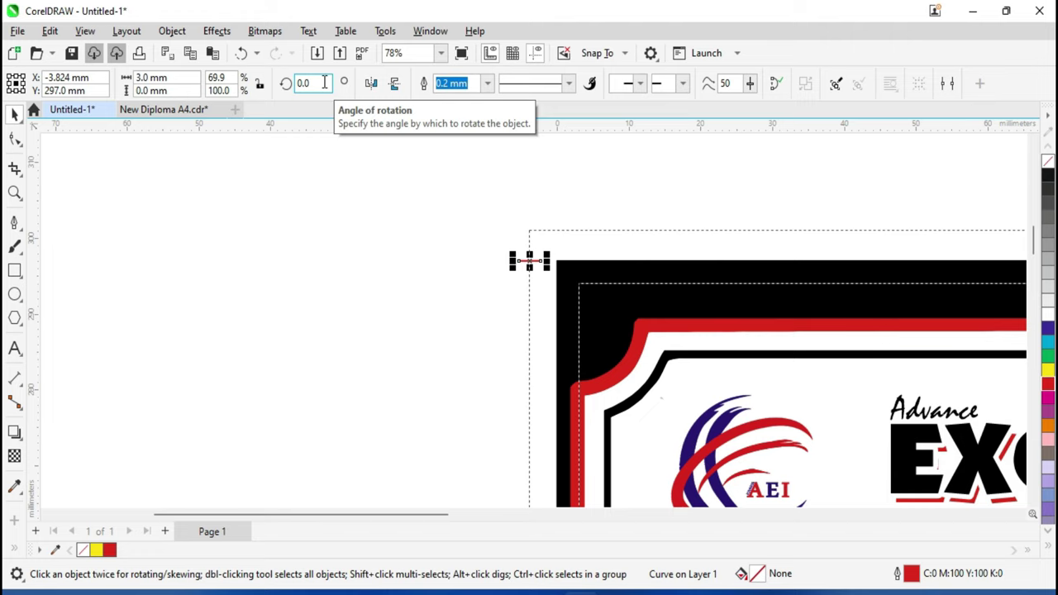
click(321, 81)
key(BackSpace)
key(BackSpace)
key(BackSpace)
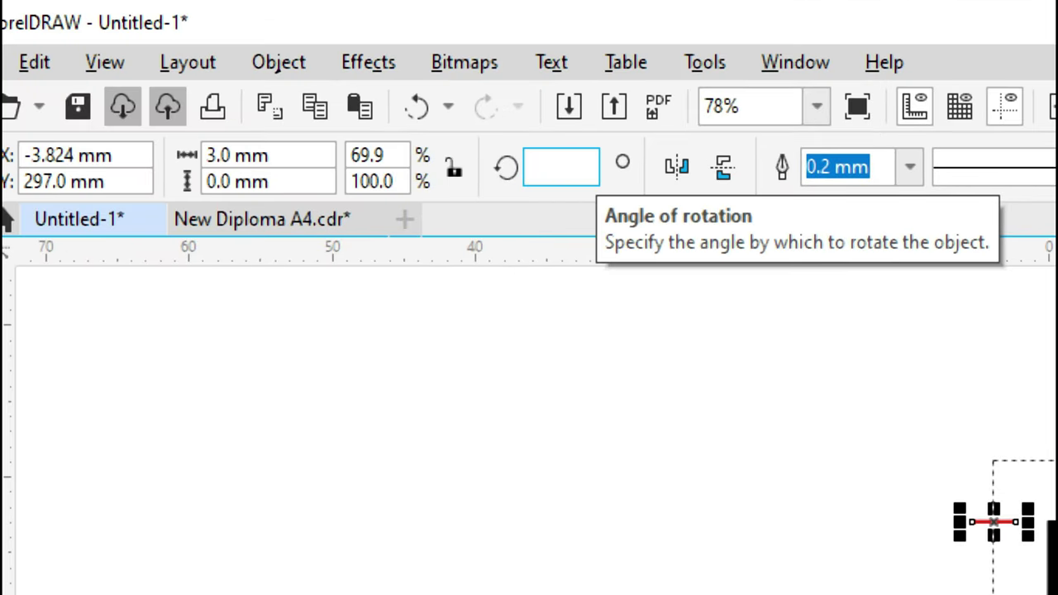
text(90)
key(Return)
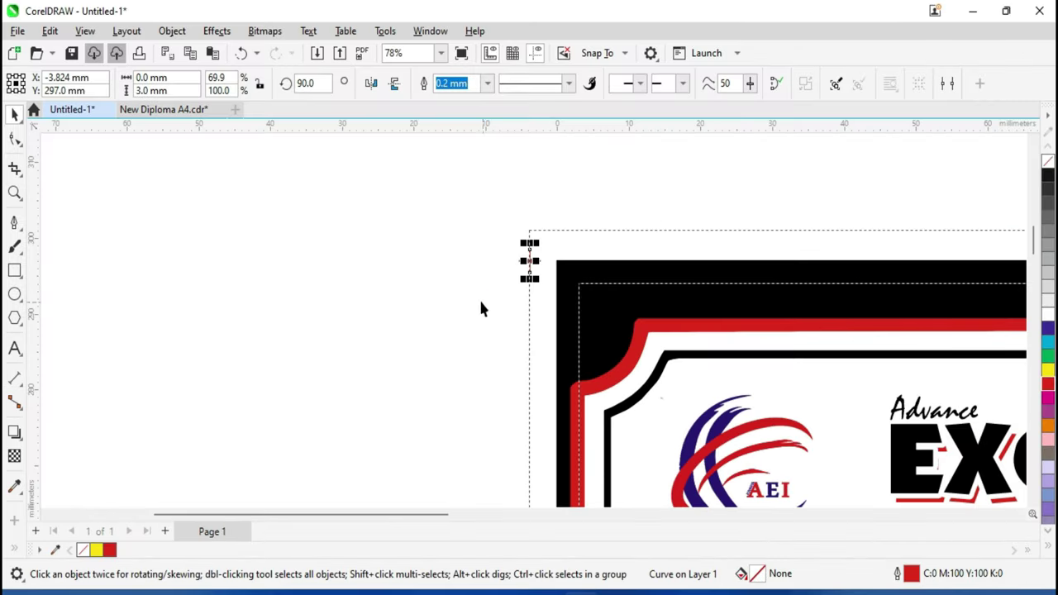
Step: Move the vertical red line just above the page's top-left corner
click(480, 301)
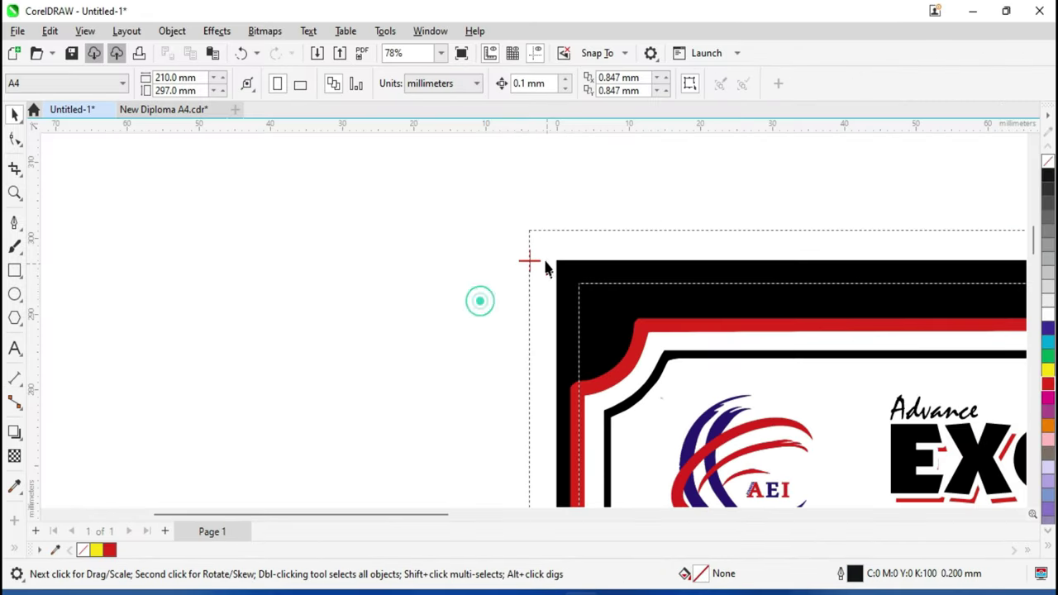
scroll(545, 269, up, 2)
scroll(538, 259, up, 1)
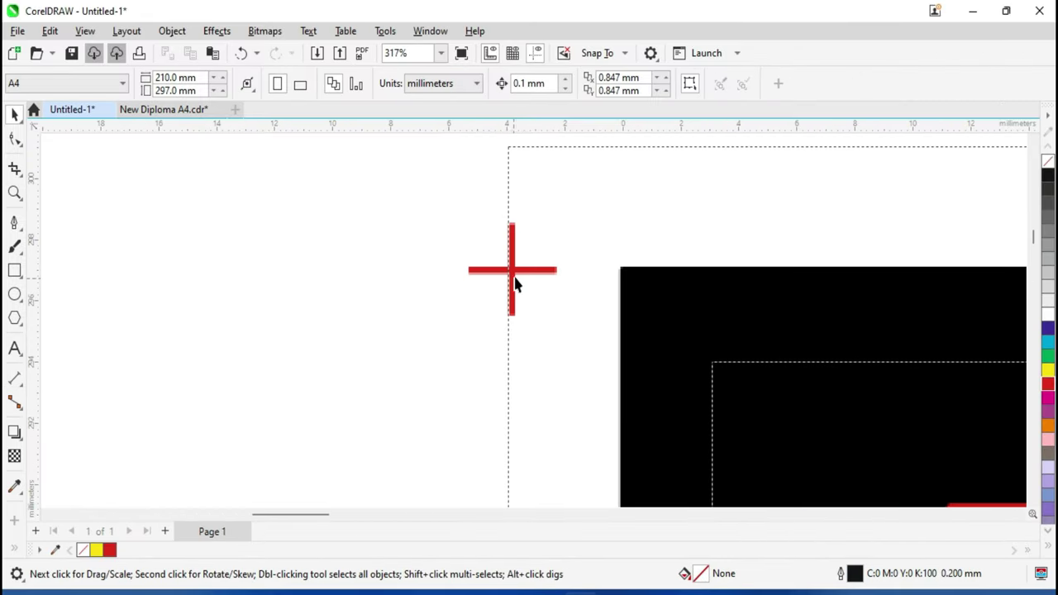
scroll(523, 285, down, 2)
drag(521, 287, 578, 229)
scroll(598, 269, up, 2)
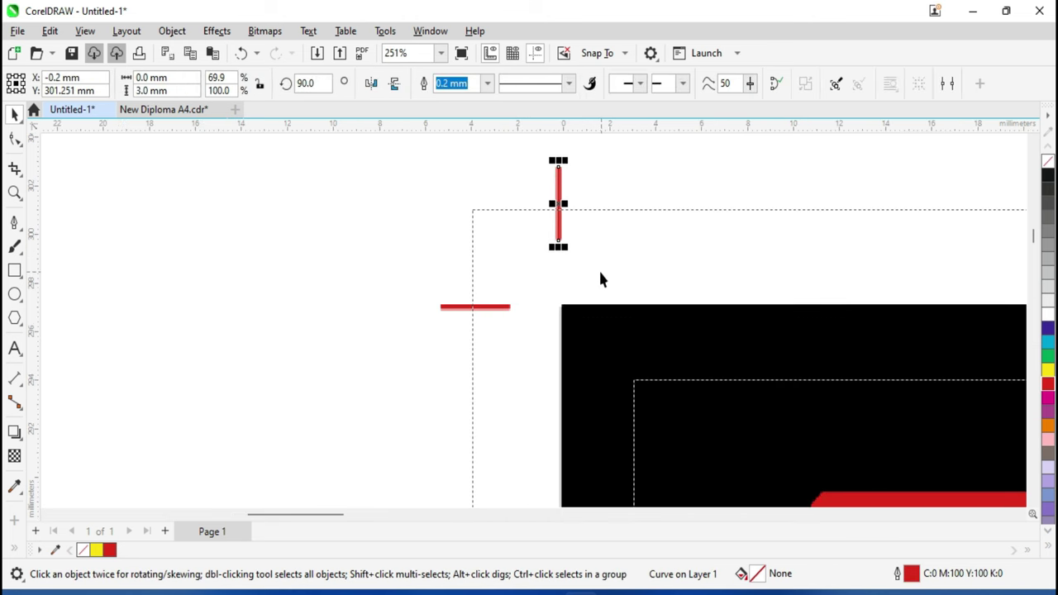
Step: Align the vertical red line with the black frame's left edge
click(583, 345)
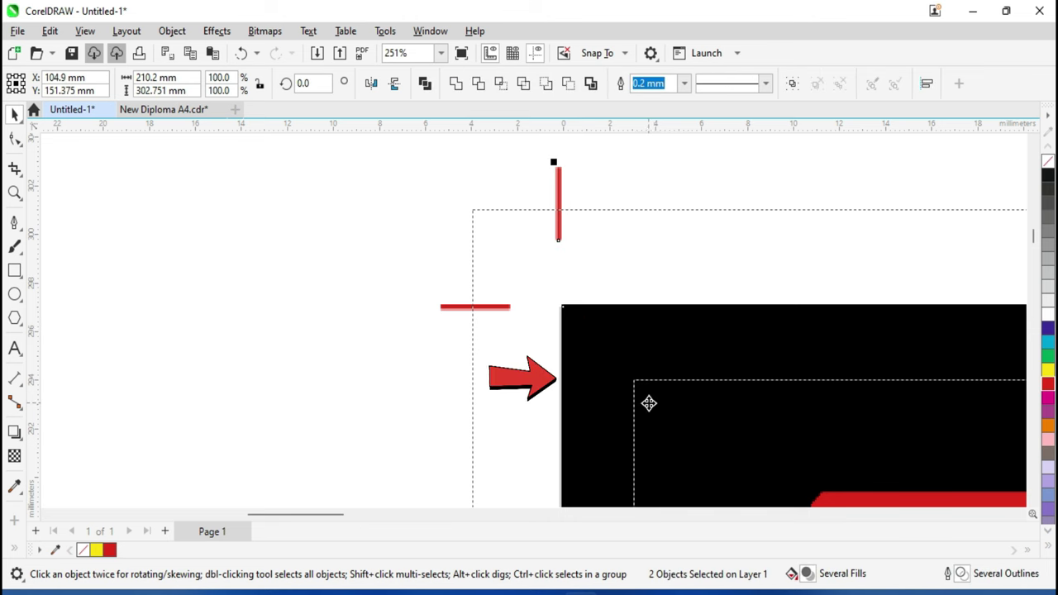
key(l)
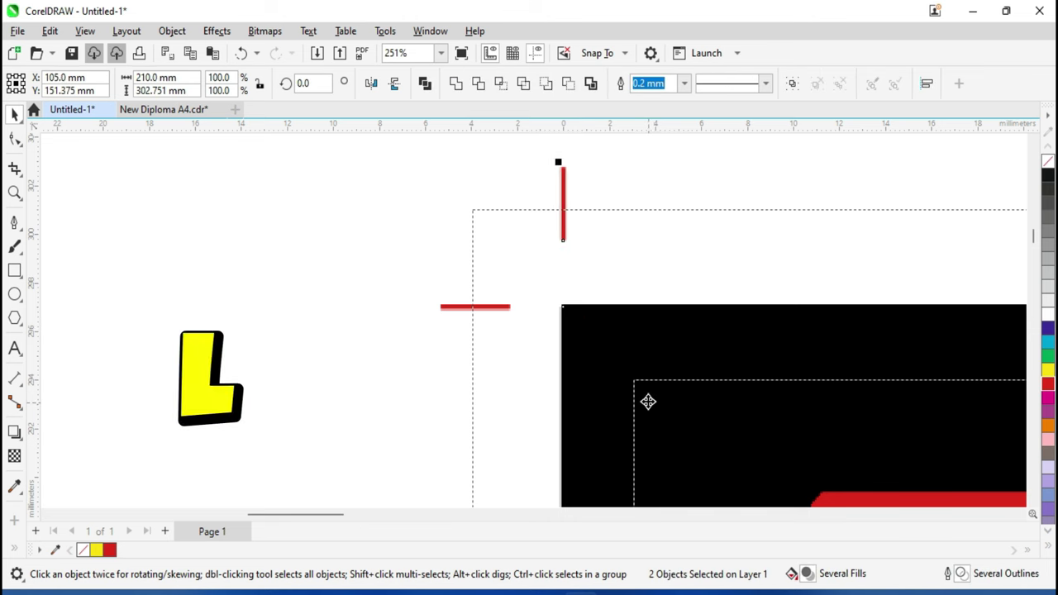
click(321, 369)
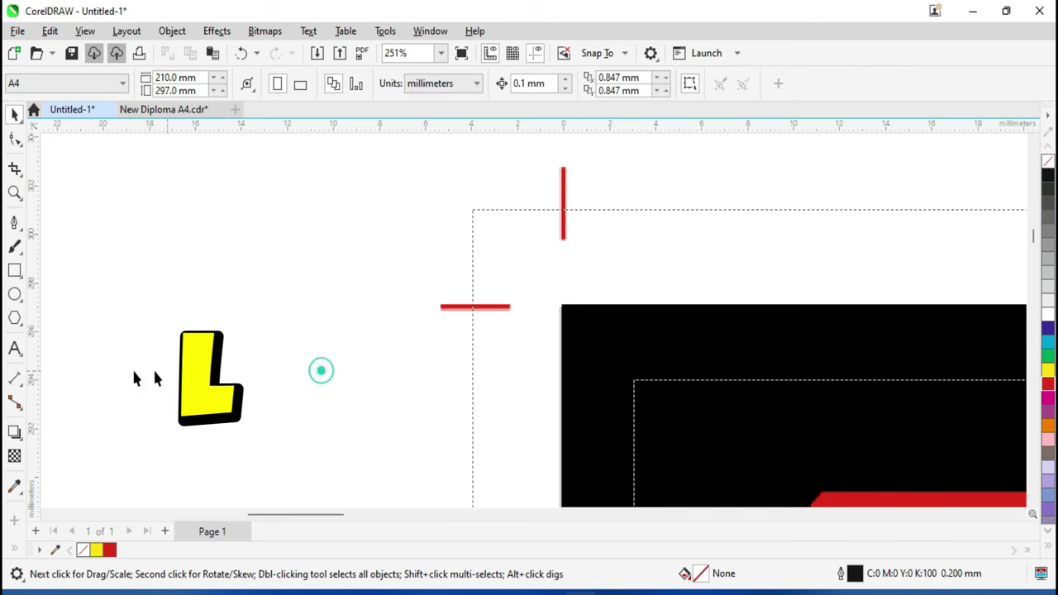
Step: Select the vertical guideline, then marquee-select the three corner-mark pieces
click(563, 401)
click(563, 277)
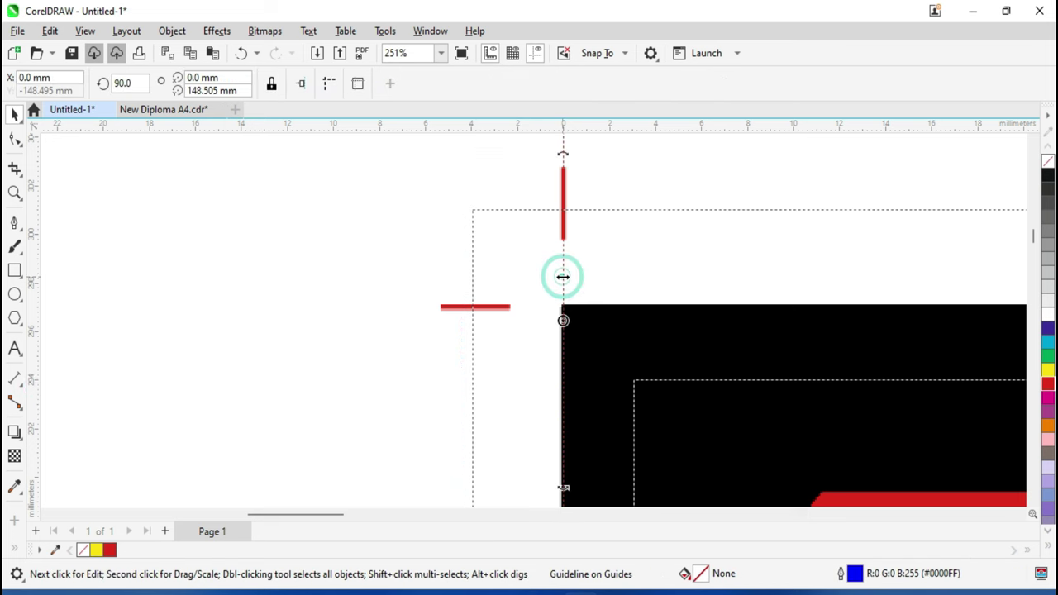
scroll(563, 277, down, 3)
drag(481, 214, 592, 319)
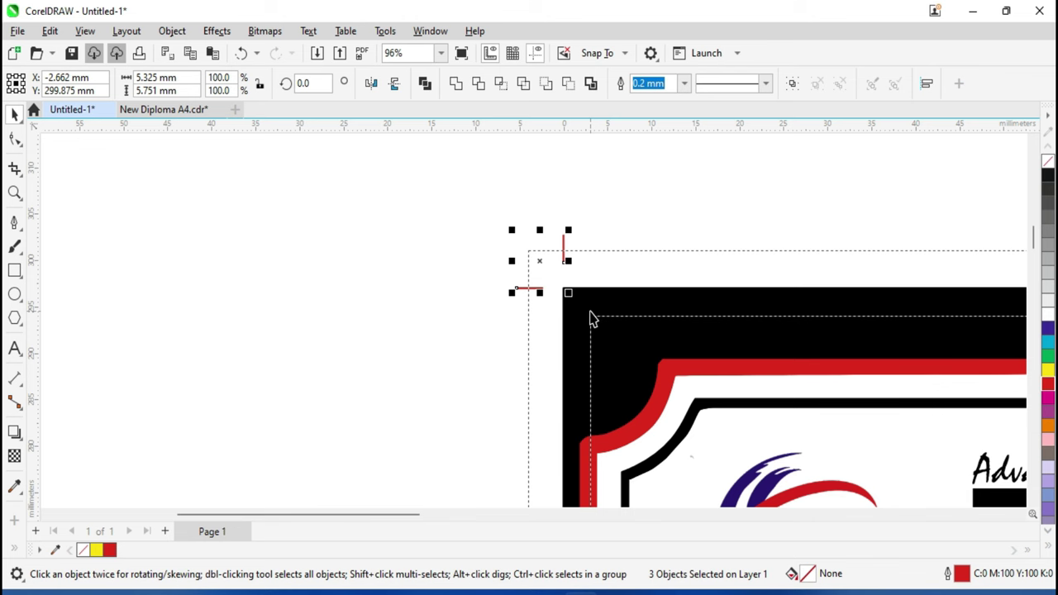
Step: Group the three corner-mark pieces and mirror them horizontally
key(ctrl+g)
click(590, 311)
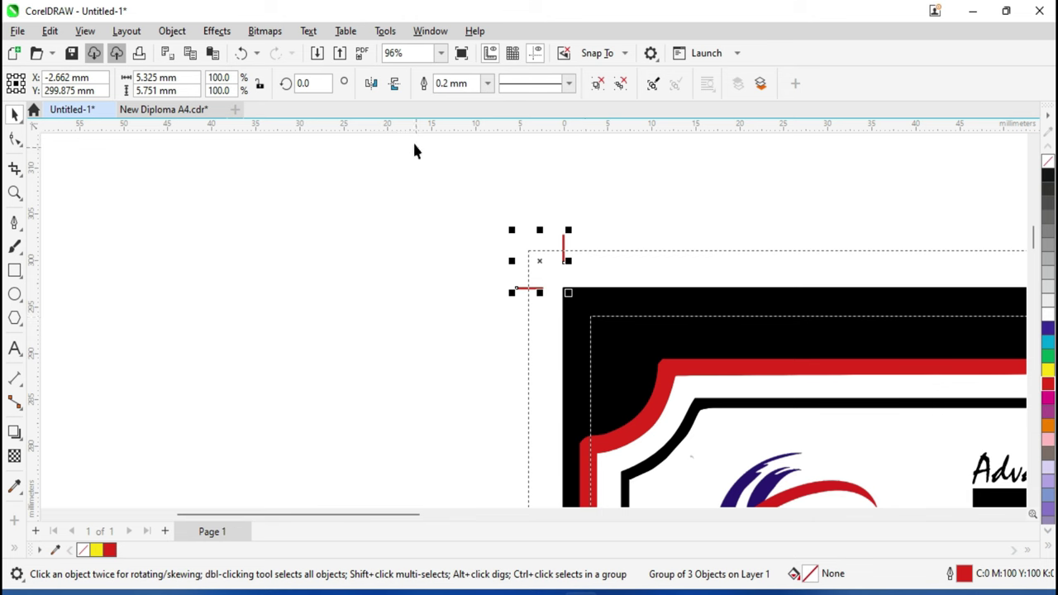
click(374, 84)
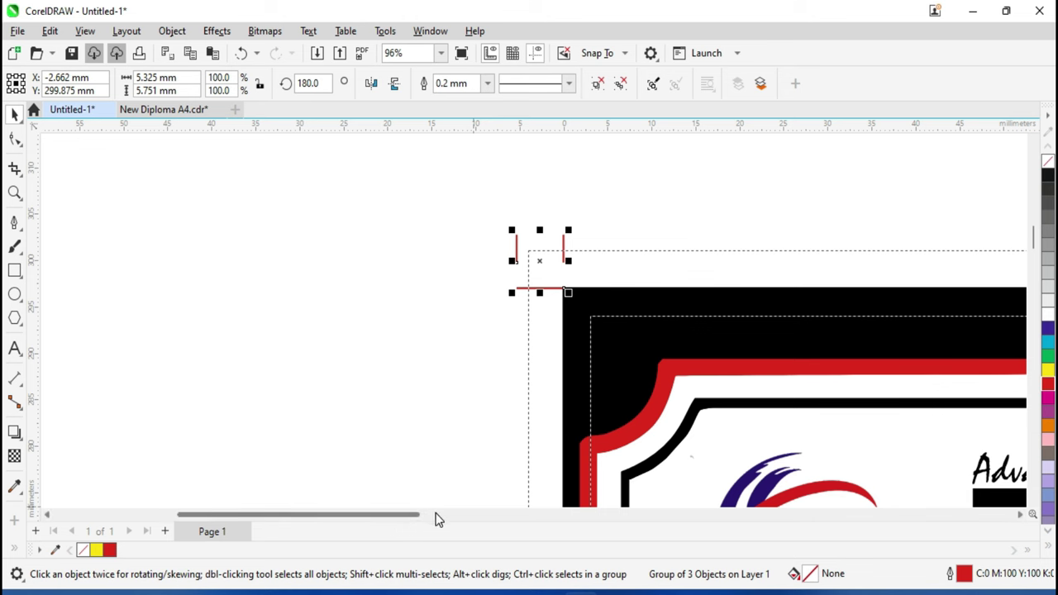
Step: Align the mirrored crop mark with the black frame's right edge at the top-right corner
shift+click(737, 302)
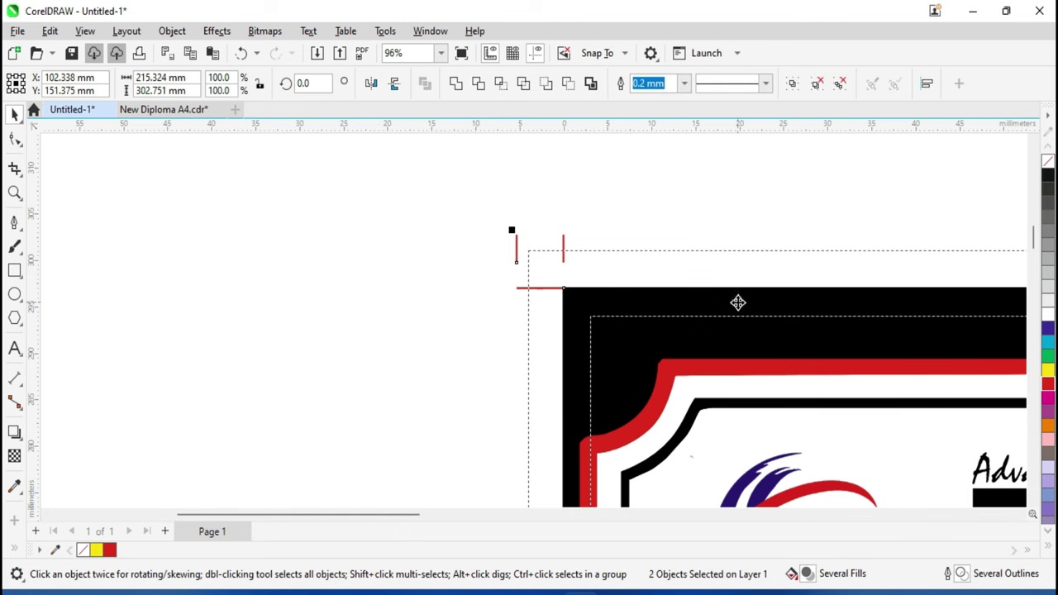
key(l)
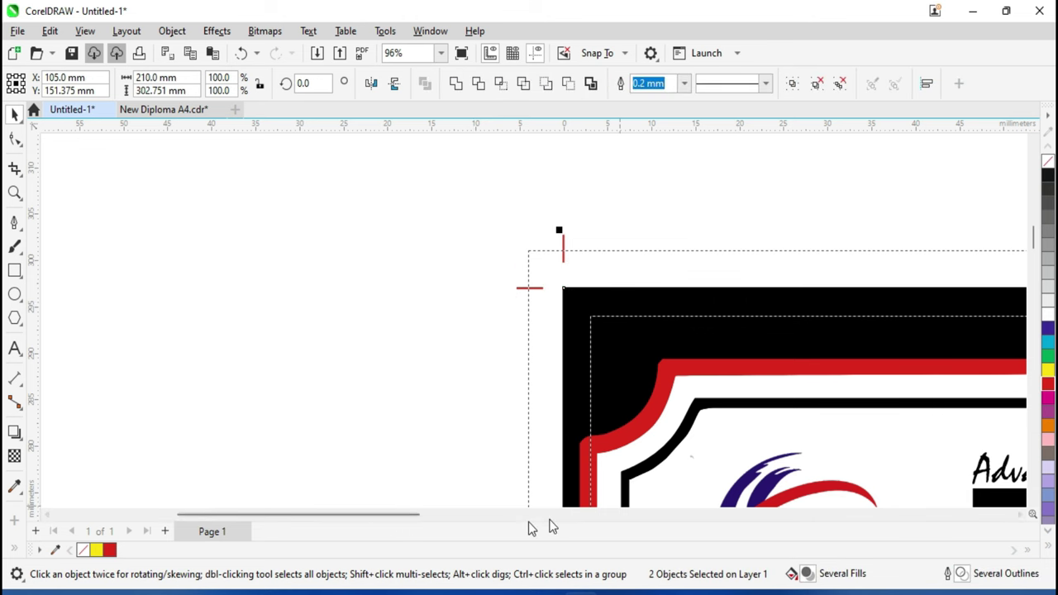
mouse_move(413, 515)
mouse_down()
mouse_move(685, 515)
mouse_move(832, 541)
mouse_up()
Step: Move the mirrored mark group to the page's top-right corner
click(835, 376)
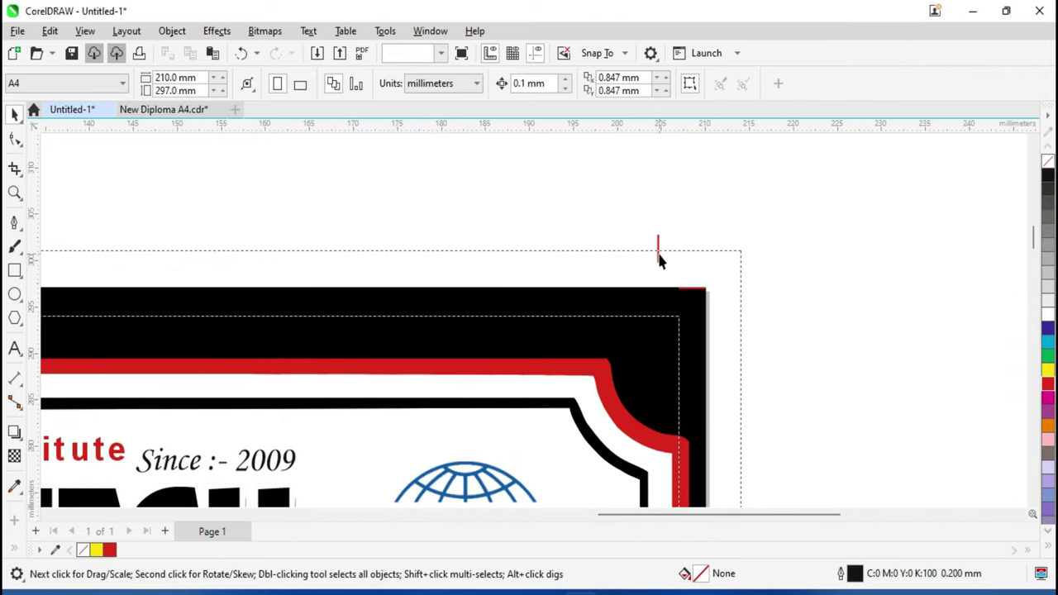
drag(658, 248, 716, 270)
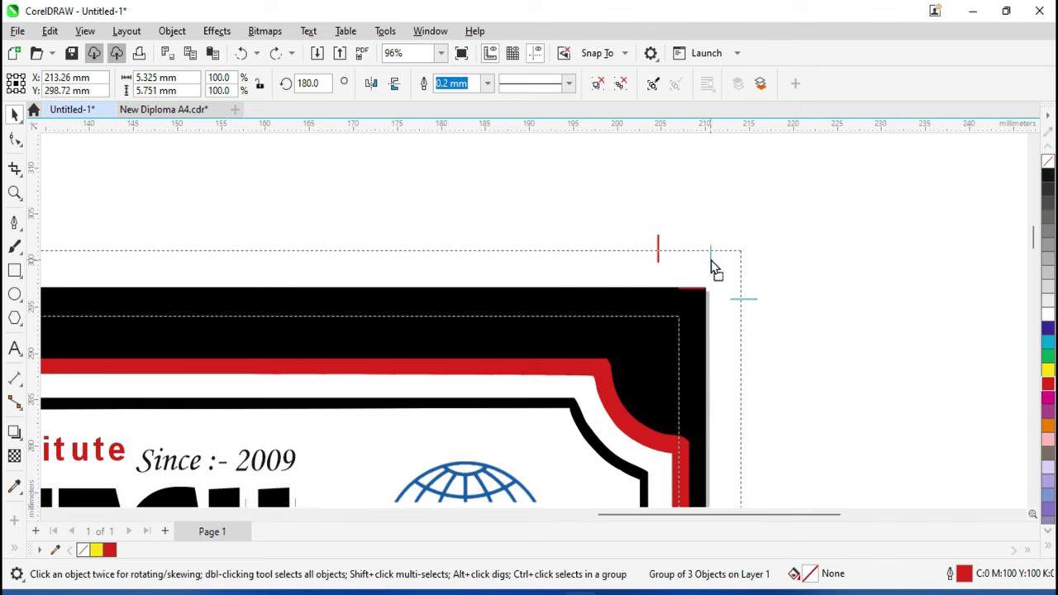
drag(716, 269, 710, 263)
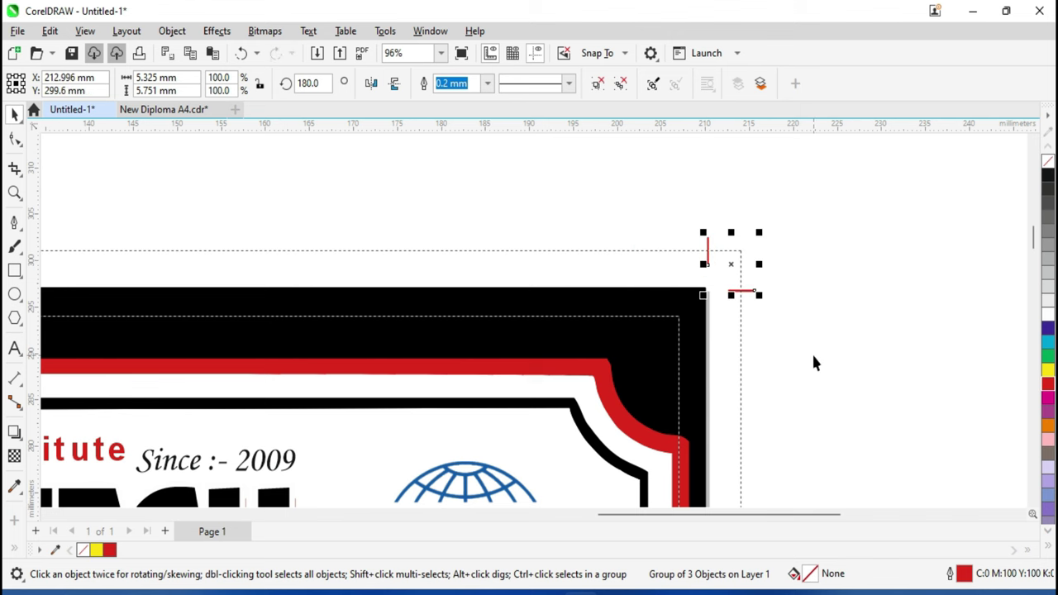
click(808, 354)
Step: Align the vertical red mark to the black frame's right edge
scroll(701, 266, up, 2)
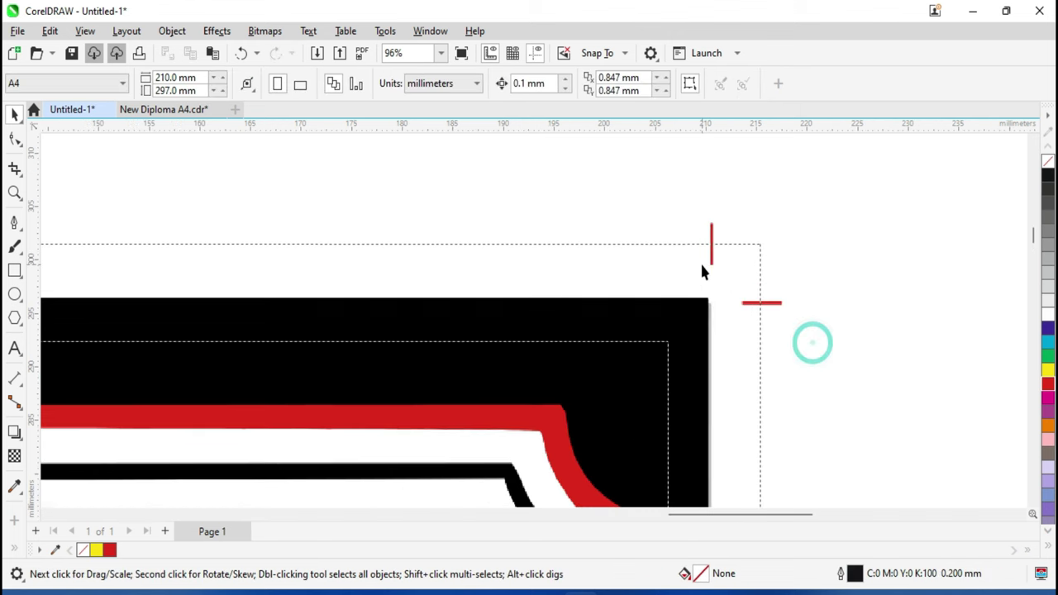
scroll(711, 273, up, 3)
click(725, 260)
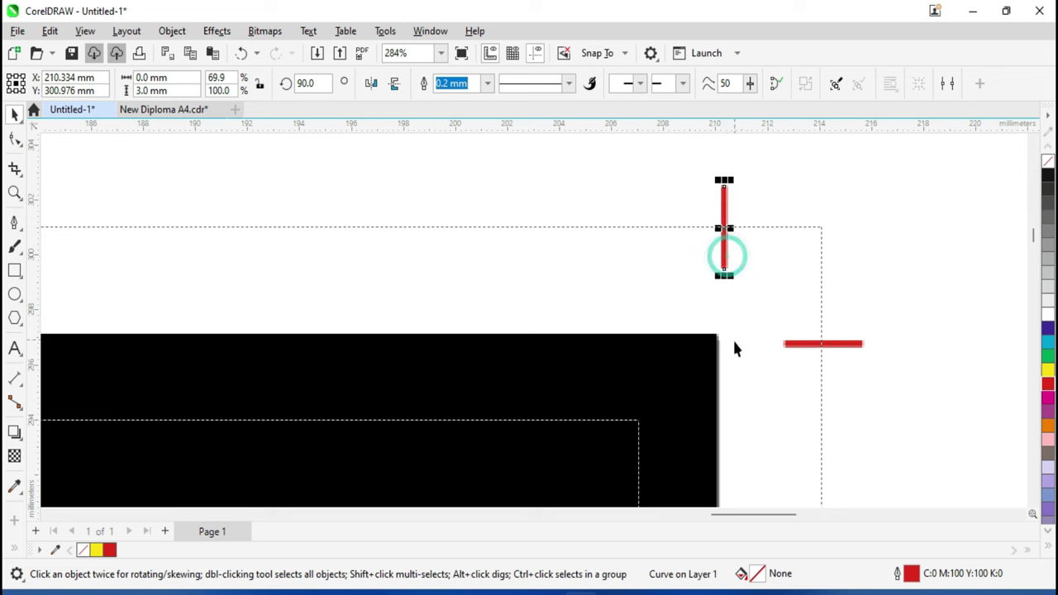
shift+click(709, 384)
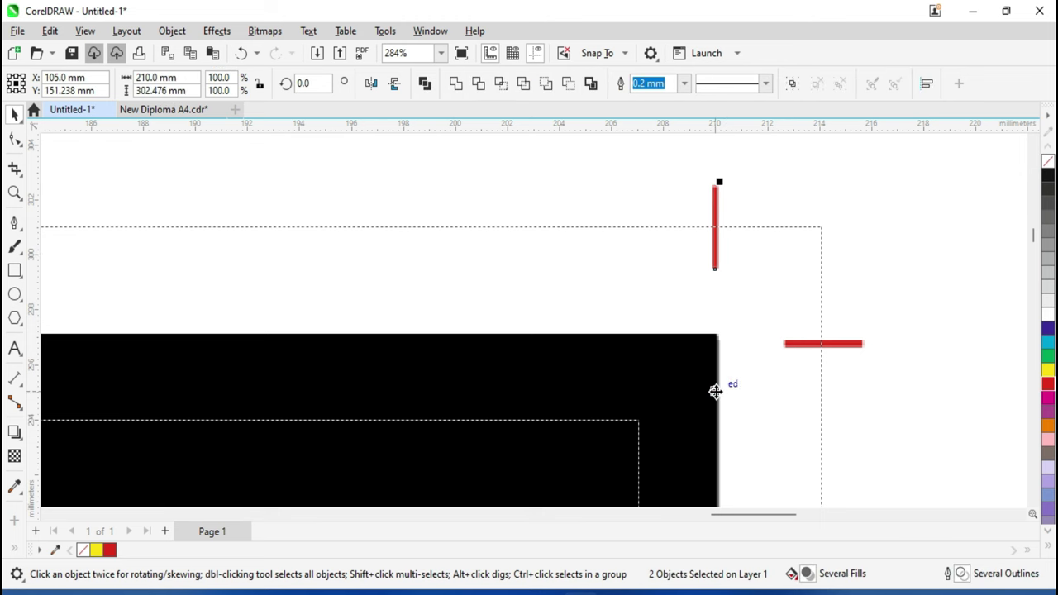
click(843, 366)
Step: Align the horizontal red mark to the frame's top edge at Y 296.725 mm
click(838, 345)
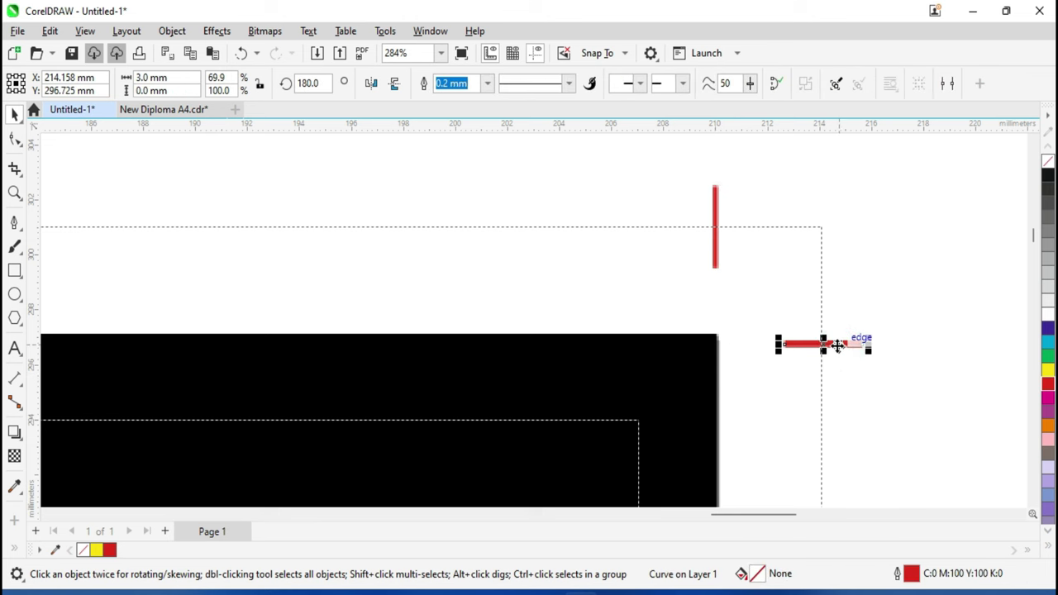
shift+click(683, 360)
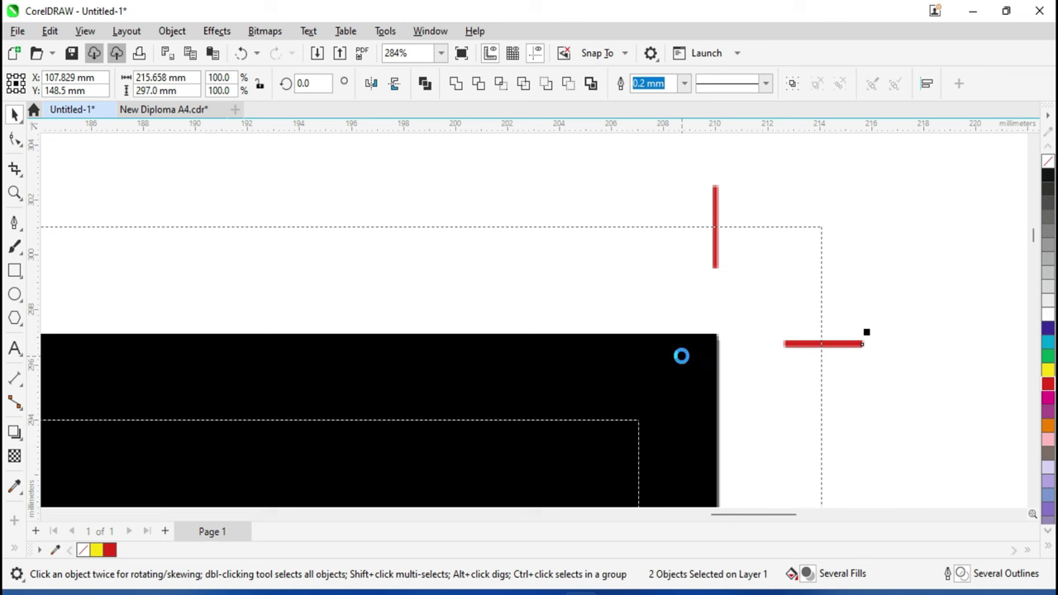
click(817, 376)
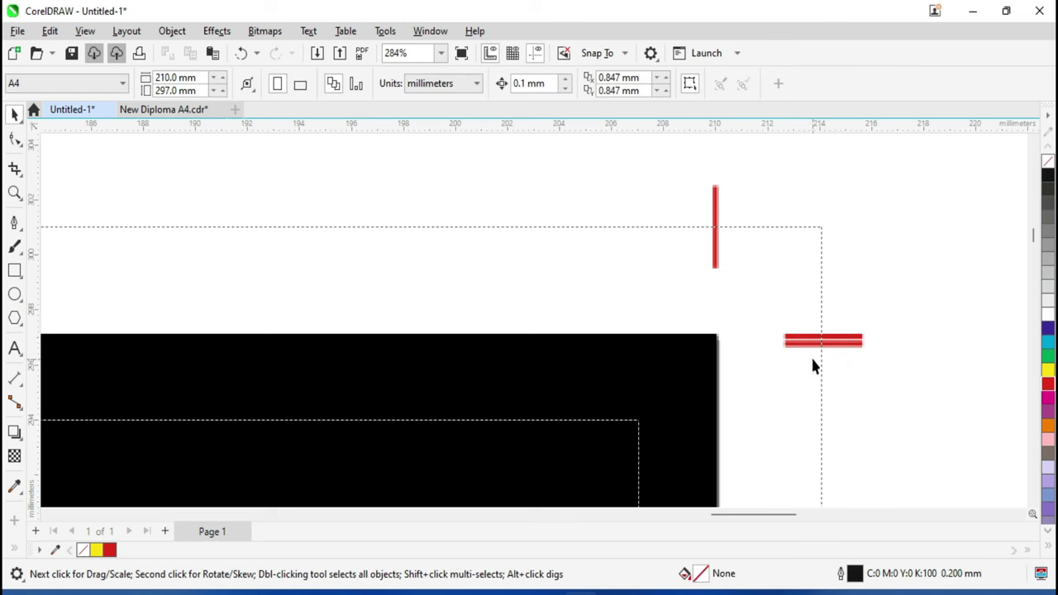
click(797, 347)
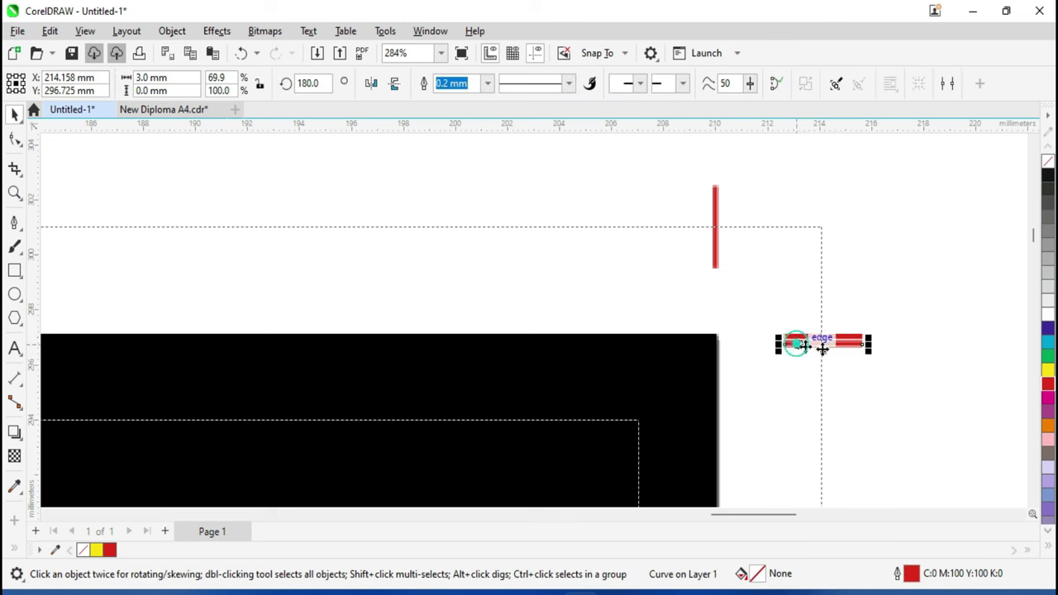
click(881, 409)
scroll(534, 424, down, 1)
scroll(586, 432, down, 4)
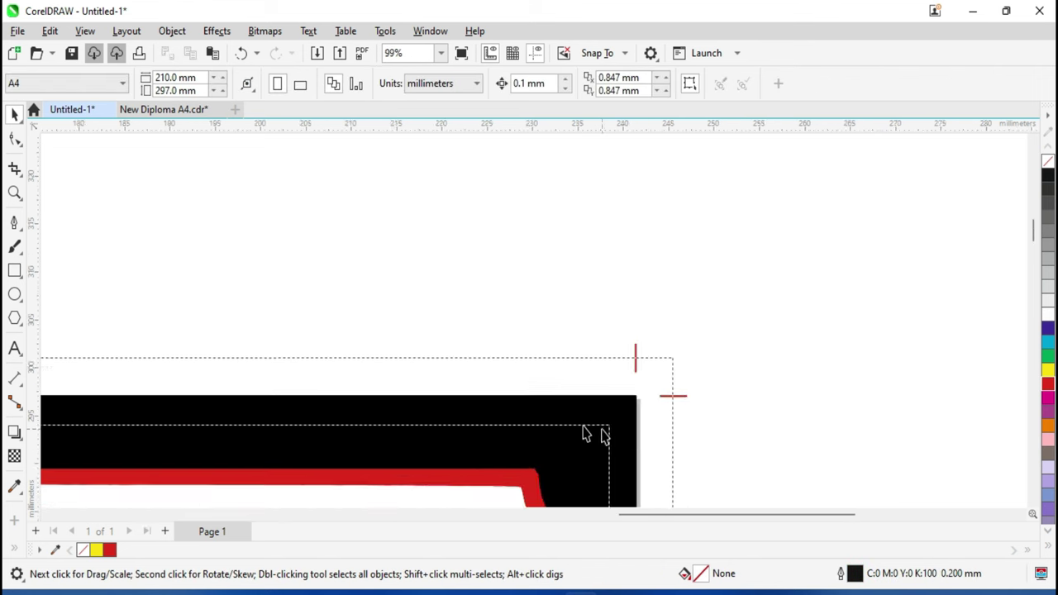
scroll(666, 492, down, 2)
mouse_move(471, 517)
mouse_down()
mouse_move(372, 524)
mouse_move(645, 515)
mouse_move(397, 498)
mouse_up()
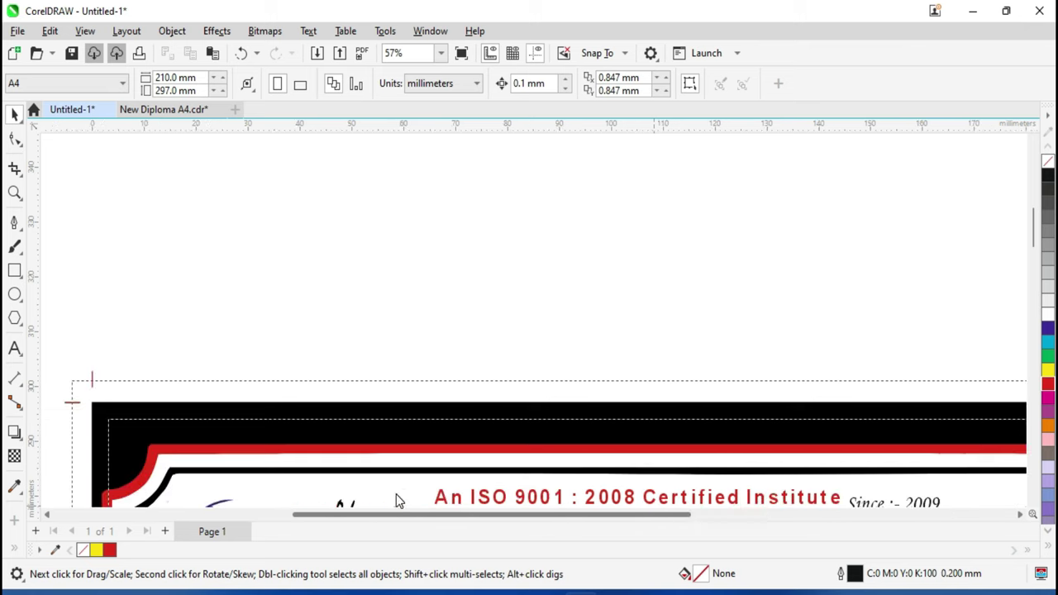
scroll(496, 421, down, 2)
Step: Group the top corner marks and place a vertically mirrored copy above the page at Y 314.508 mm
drag(224, 305, 937, 390)
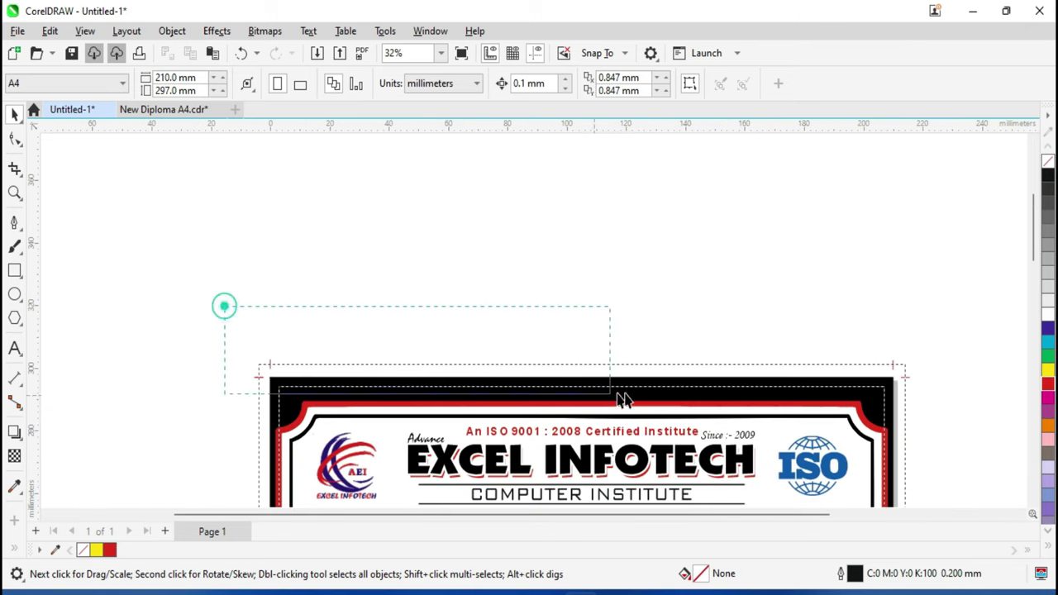
key(ctrl+g)
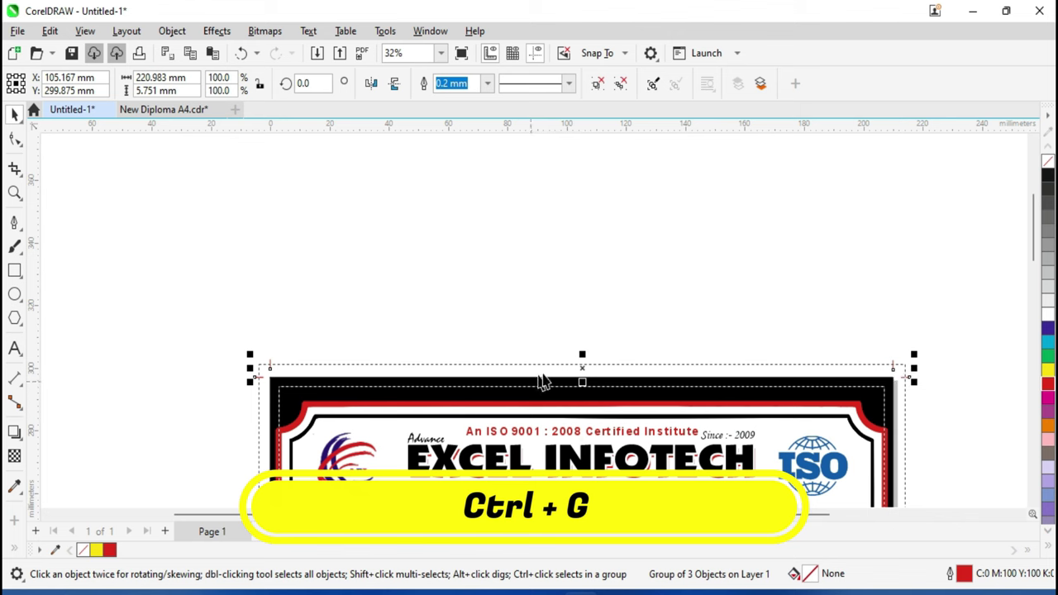
drag(582, 376, 586, 325)
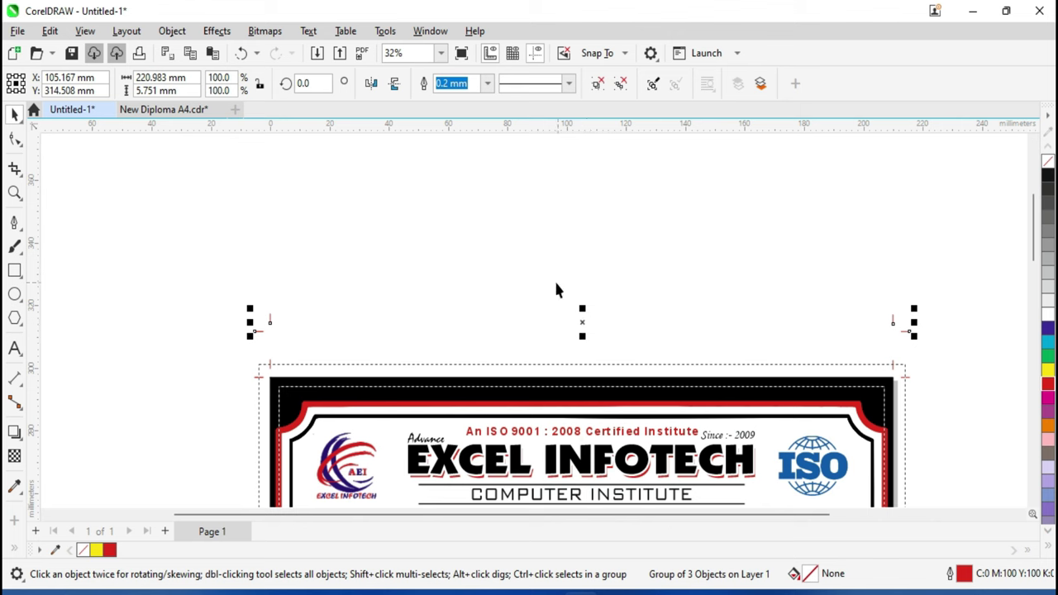
click(394, 86)
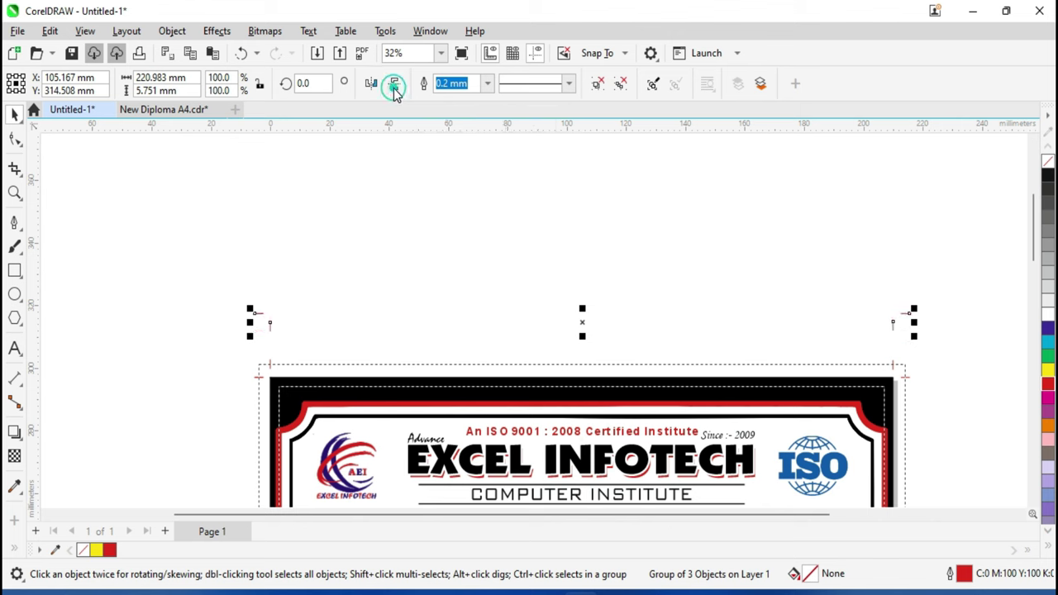
Step: Select the mirrored mark group together with the certificate
click(495, 248)
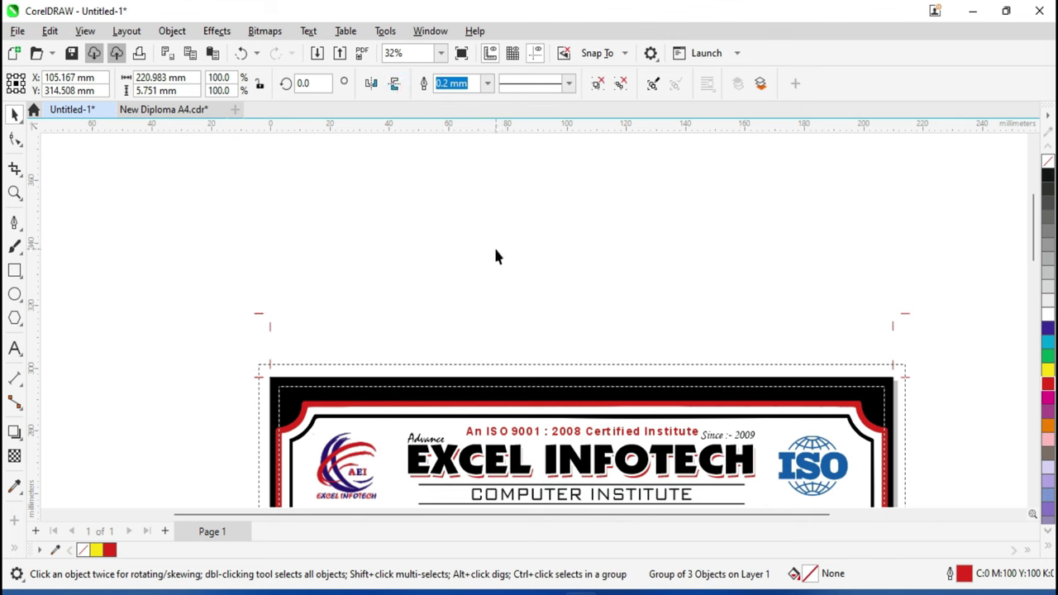
click(270, 325)
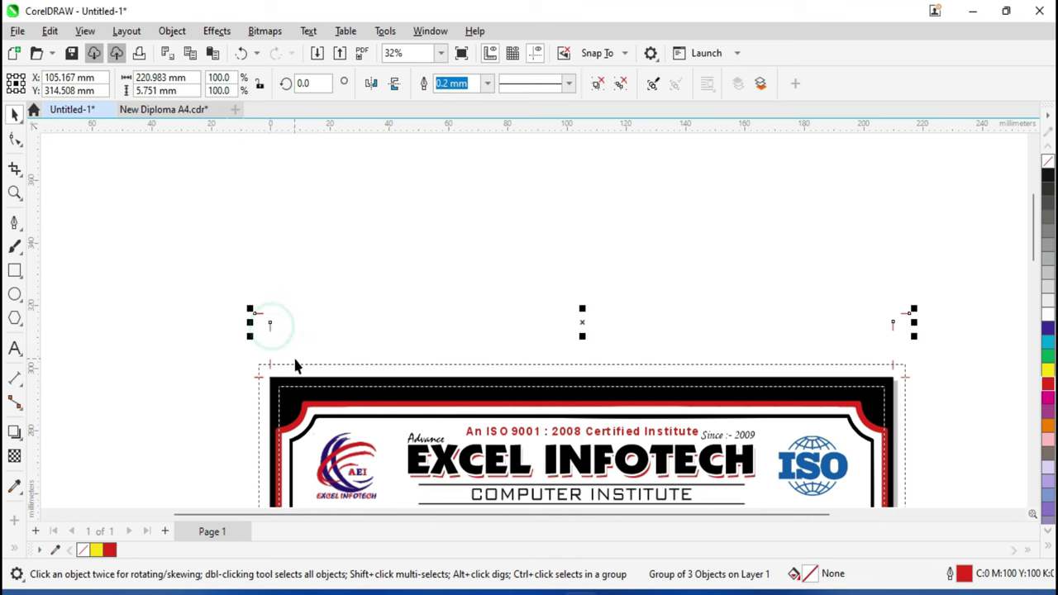
shift+click(275, 411)
Step: Align the flipped crop marks to the certificate's bottom edge
key(b)
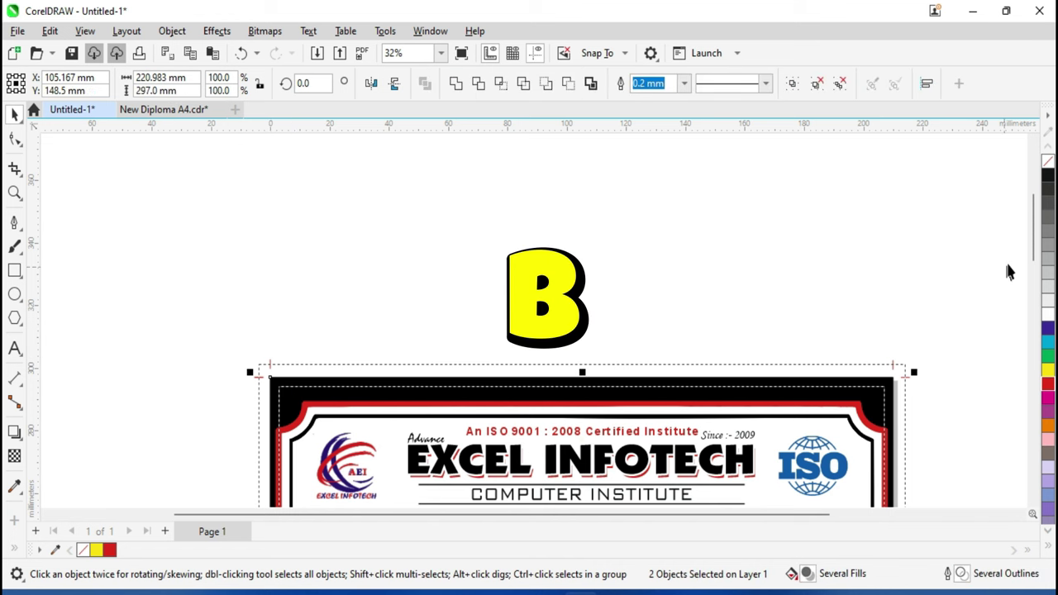
drag(1031, 229, 1031, 401)
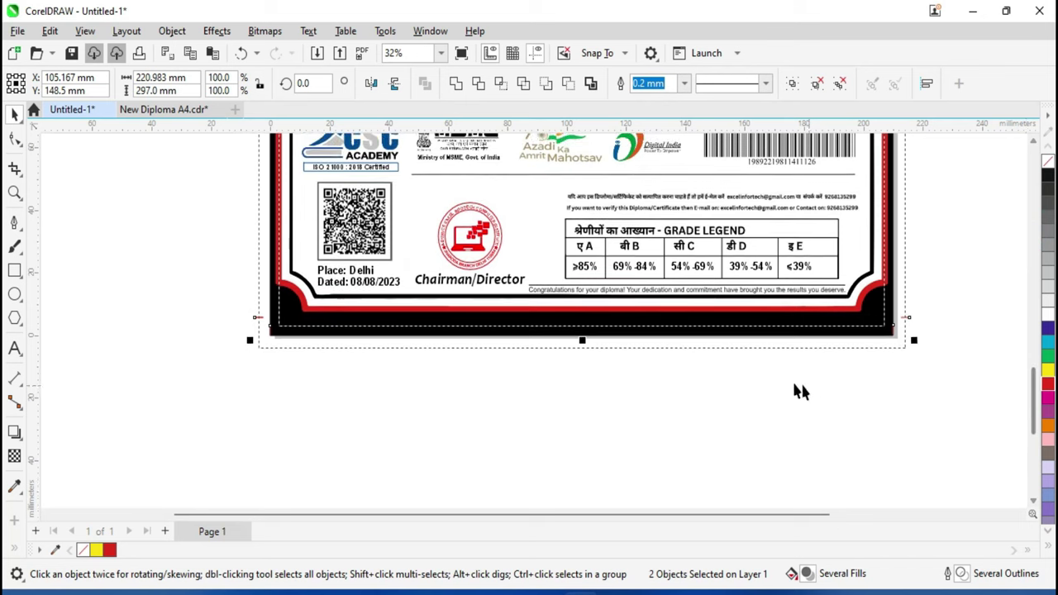
scroll(496, 356, up, 2)
scroll(455, 380, down, 3)
scroll(543, 401, down, 1)
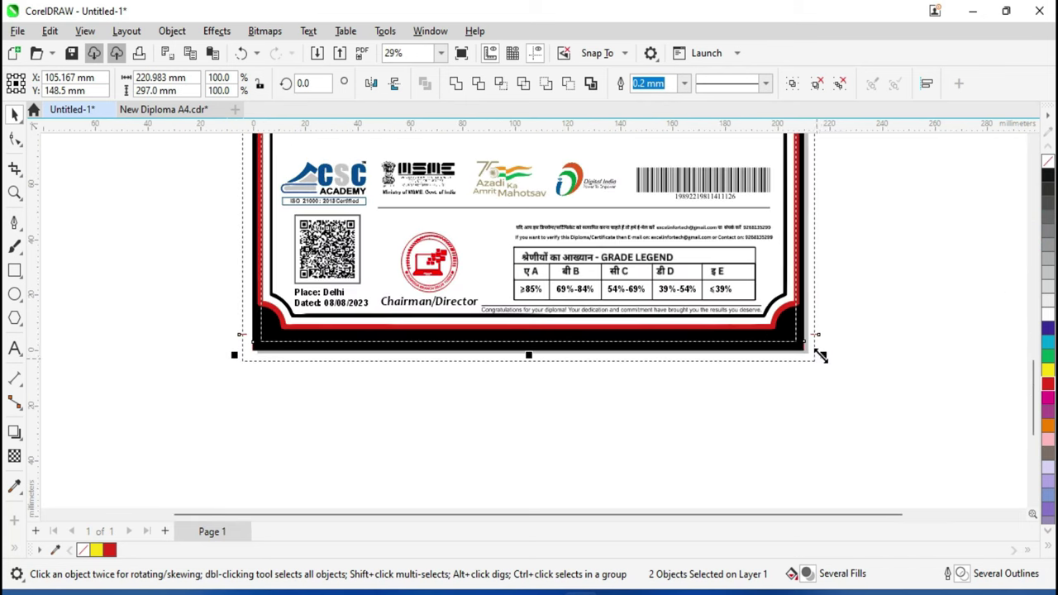
scroll(820, 355, up, 4)
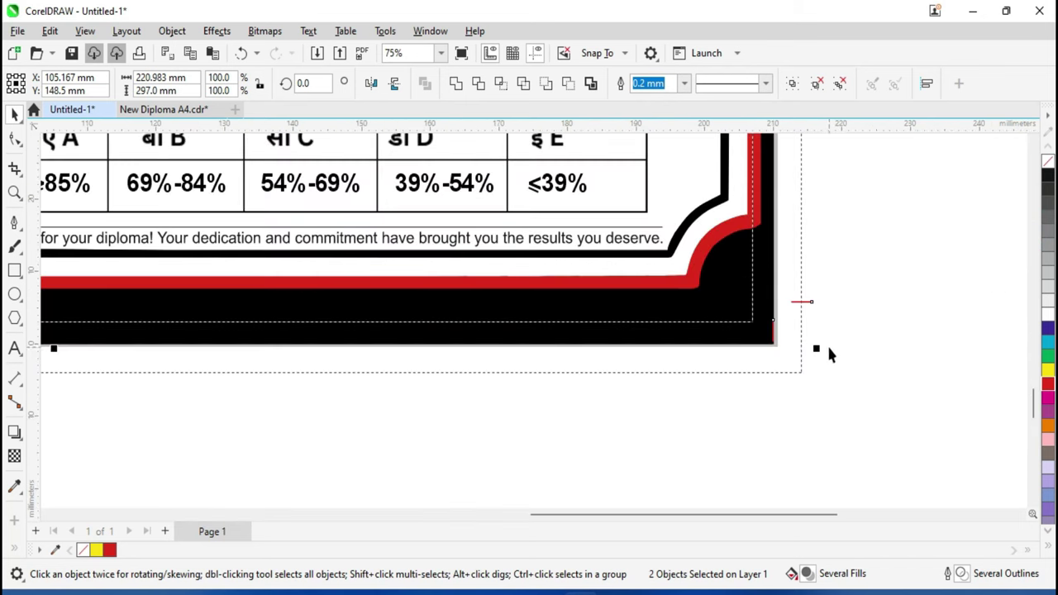
Step: Drag the bottom-right crop-mark group down to the page corner at Y -2.749 mm
click(784, 379)
drag(772, 333, 782, 377)
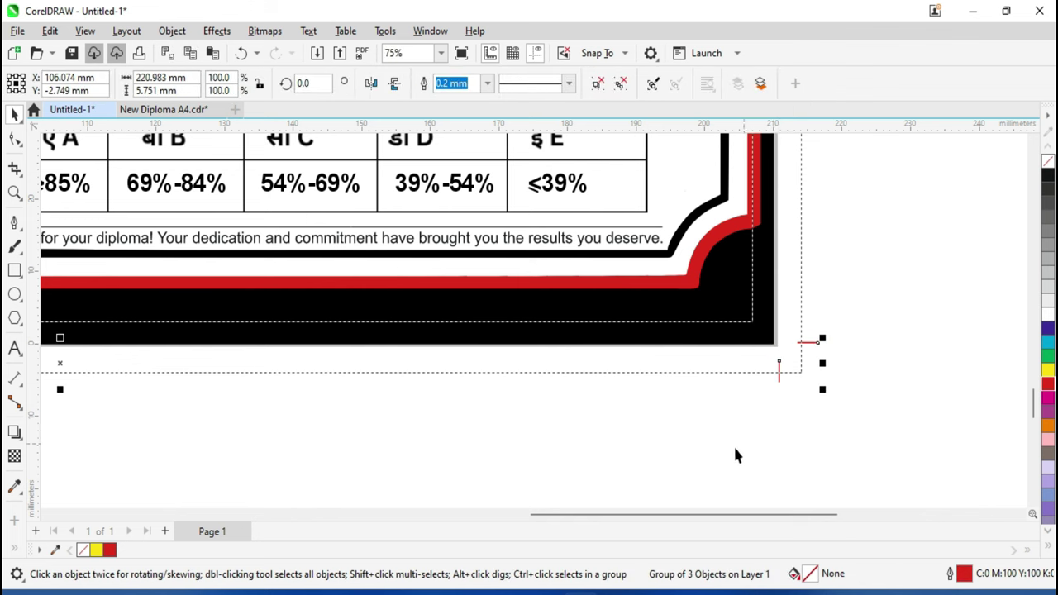
scroll(729, 447, down, 2)
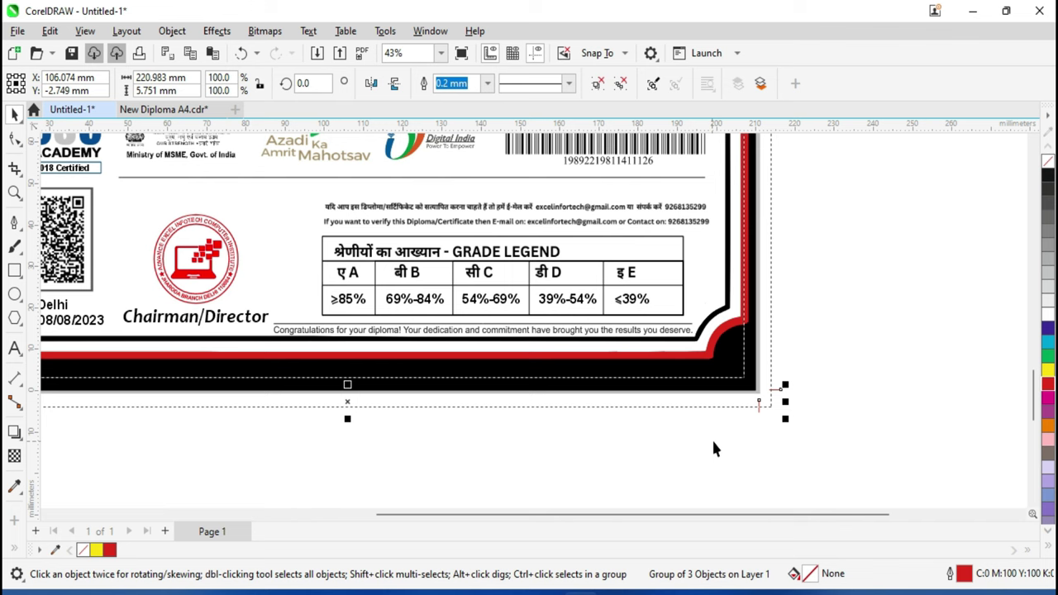
scroll(718, 453, down, 2)
scroll(722, 458, down, 1)
scroll(722, 458, down, 1)
scroll(721, 455, down, 1)
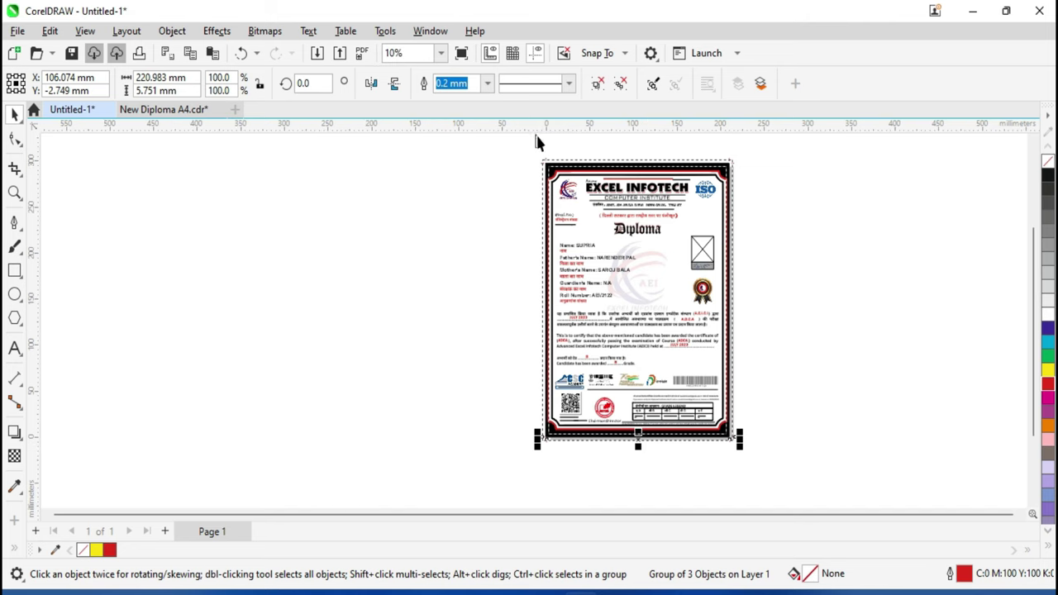
scroll(541, 149, up, 1)
scroll(554, 169, up, 1)
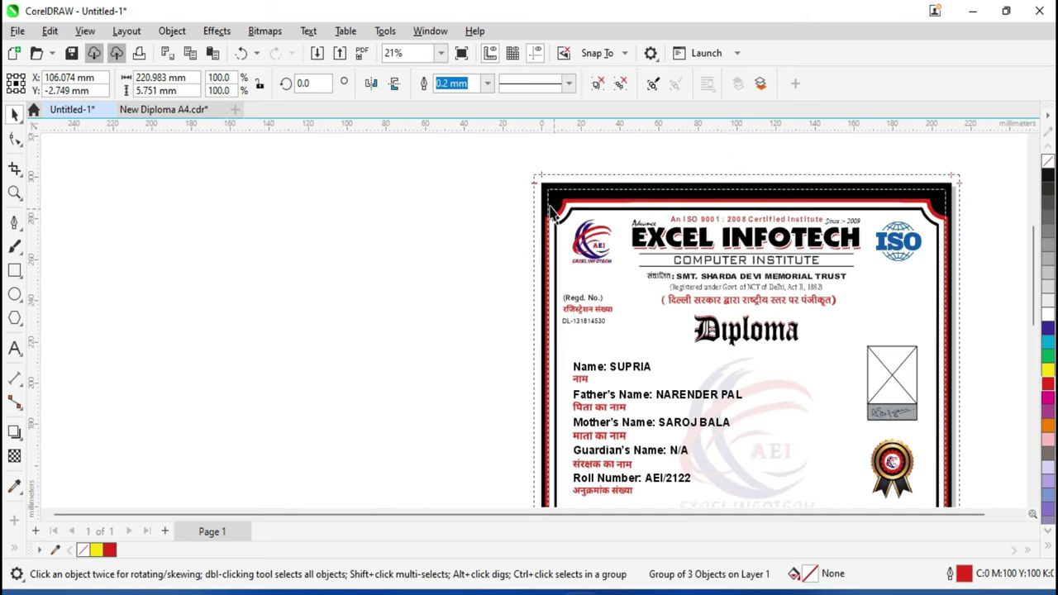
shift+click(533, 184)
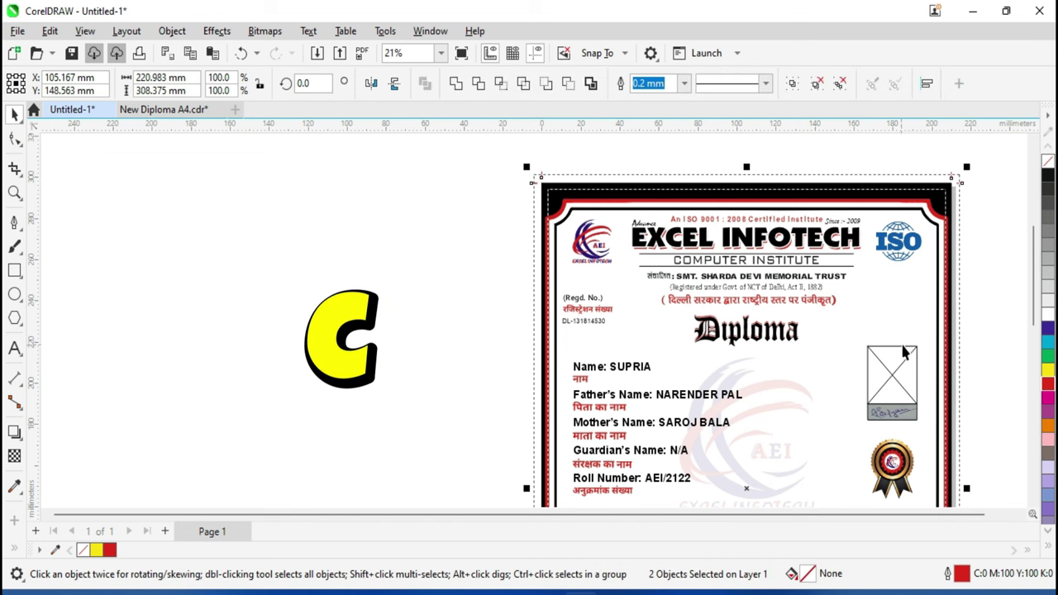
scroll(533, 186, up, 1)
scroll(538, 191, up, 1)
scroll(666, 277, down, 1)
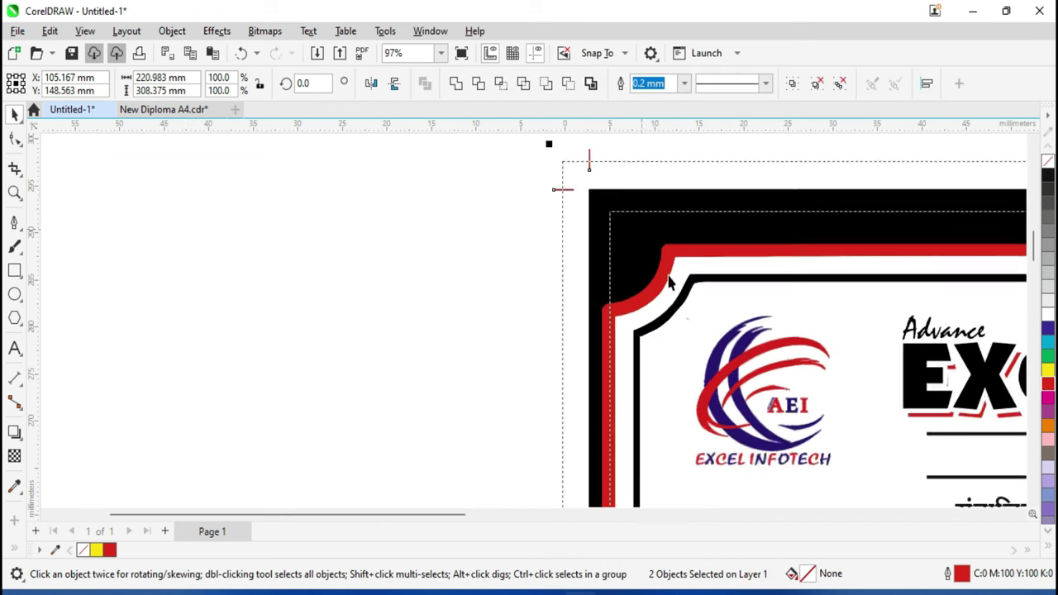
scroll(661, 281, down, 1)
key(z)
right_click(671, 283)
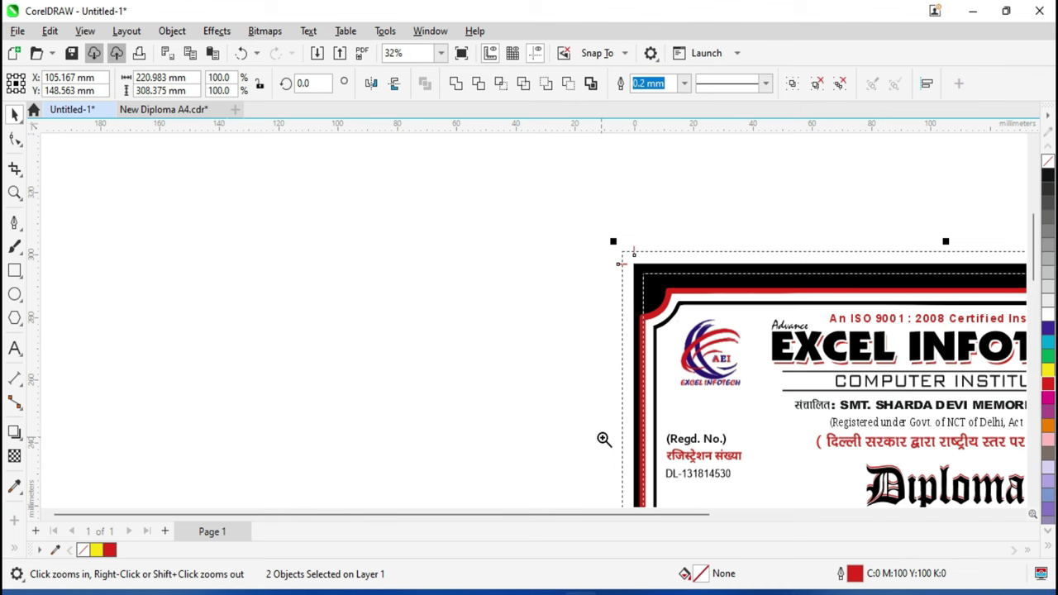
right_click(603, 439)
mouse_move(385, 478)
mouse_down()
mouse_move(613, 518)
mouse_move(687, 469)
mouse_up()
click(645, 391)
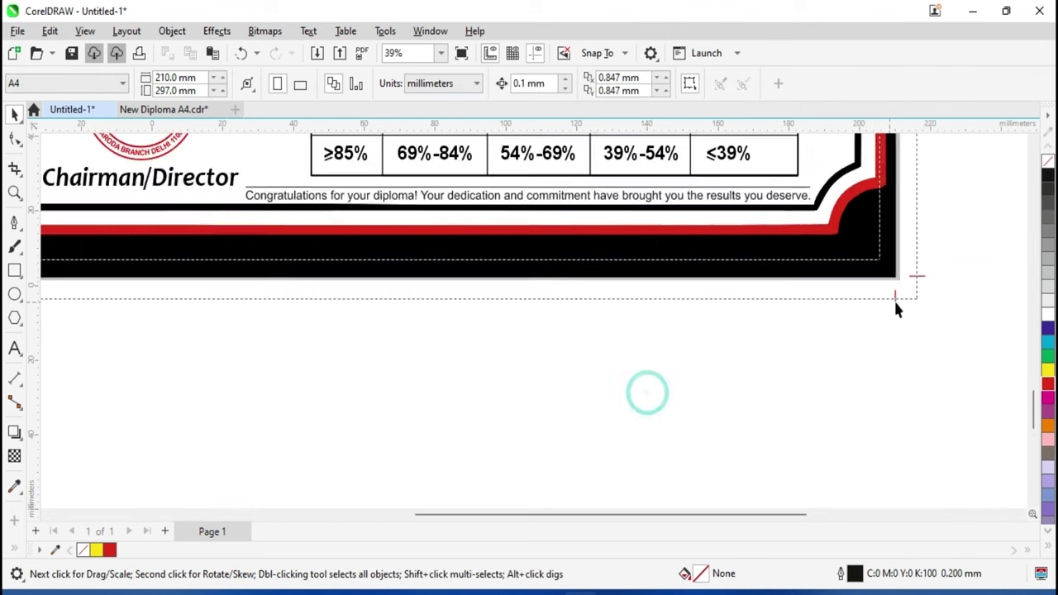
scroll(901, 302, up, 2)
scroll(912, 294, up, 1)
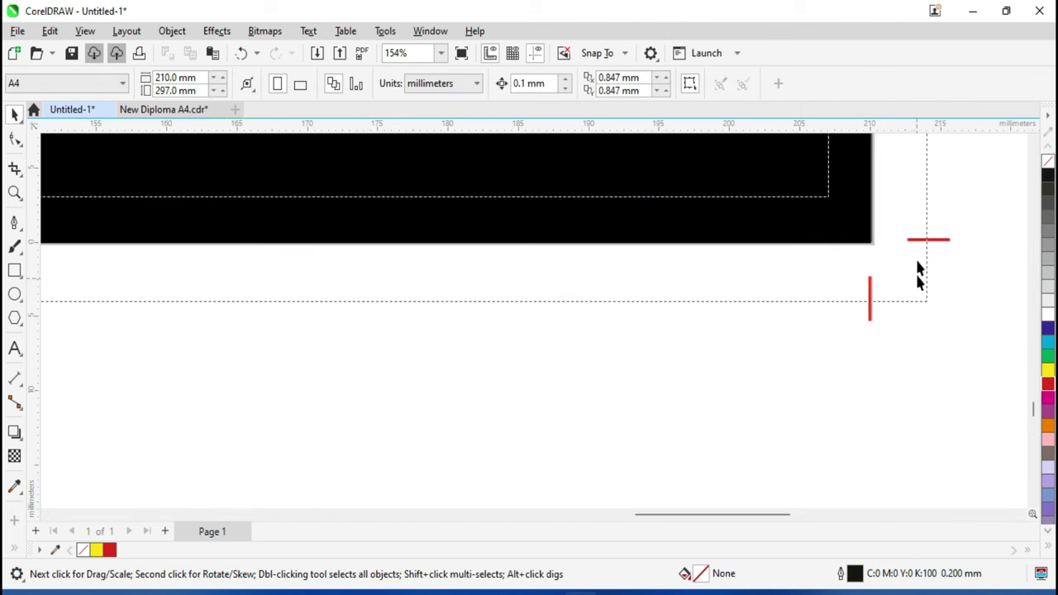
Step: Add a horizontal guideline on the border's bottom edge and nudge the bottom-right crop marks onto it
click(869, 310)
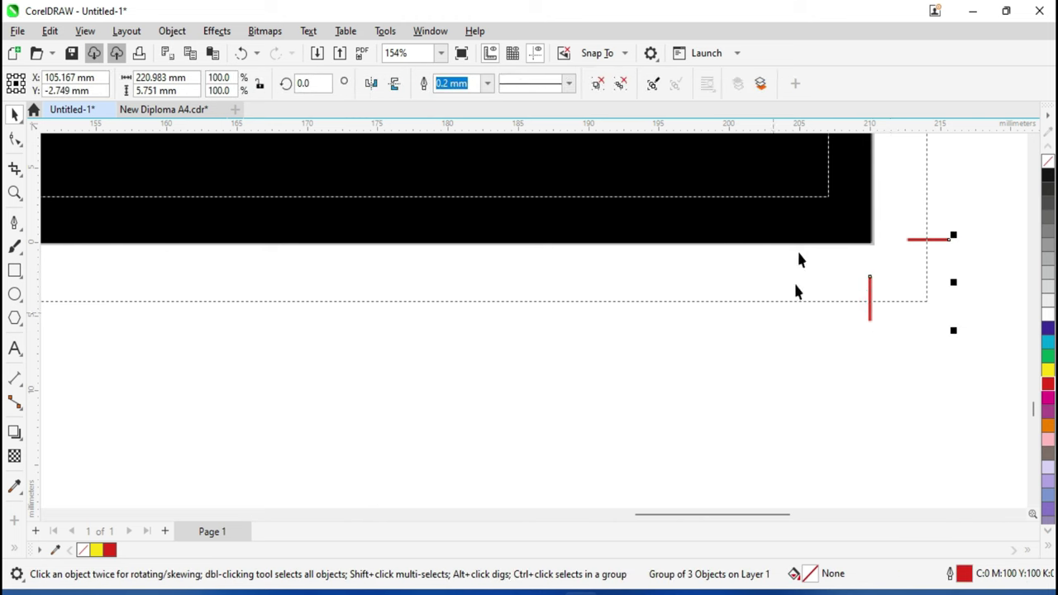
drag(755, 130, 772, 246)
scroll(919, 248, up, 2)
scroll(919, 248, up, 1)
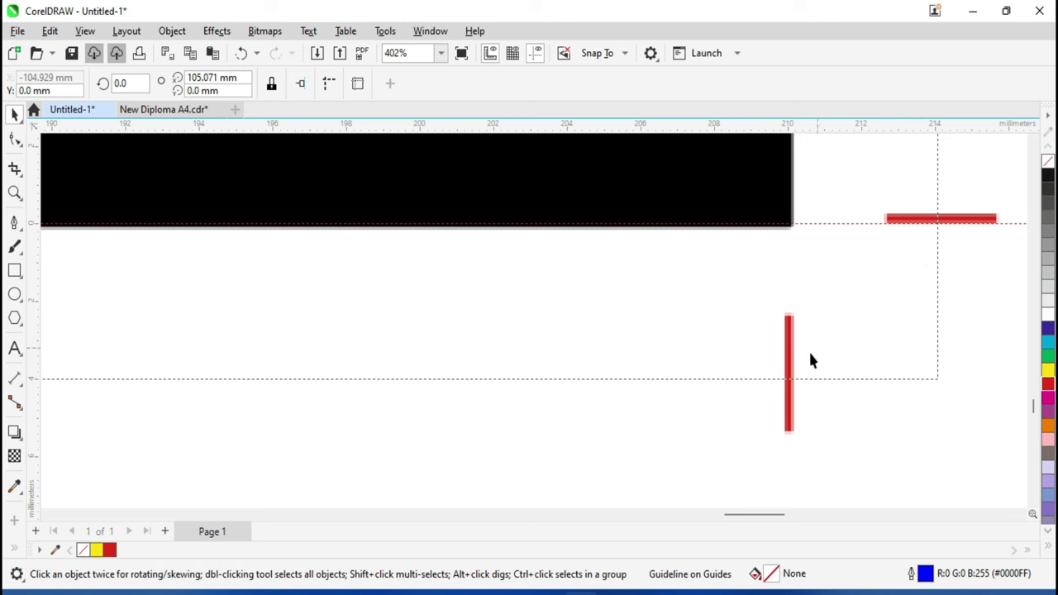
click(789, 367)
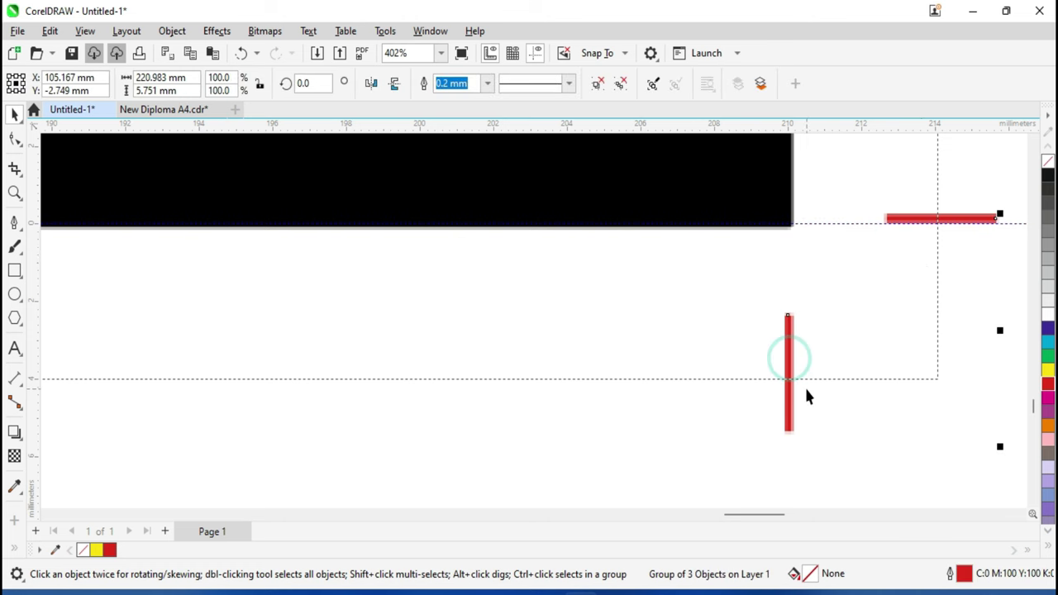
key(Down)
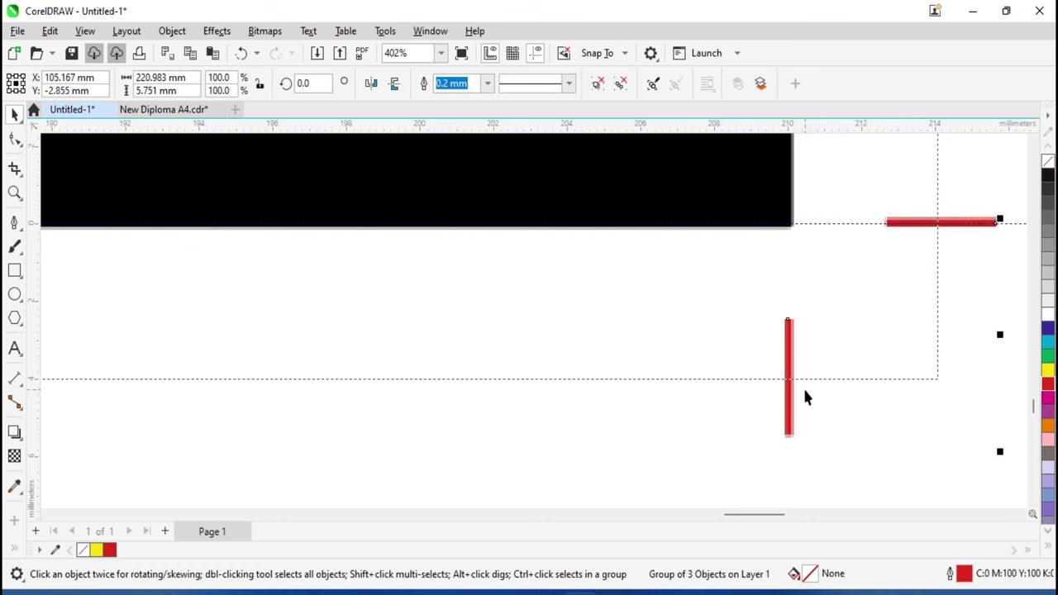
Step: Add a vertical guideline along the page's right edge at X 209.982 mm
mouse_move(35, 403)
mouse_down()
mouse_move(802, 453)
mouse_move(789, 453)
mouse_up()
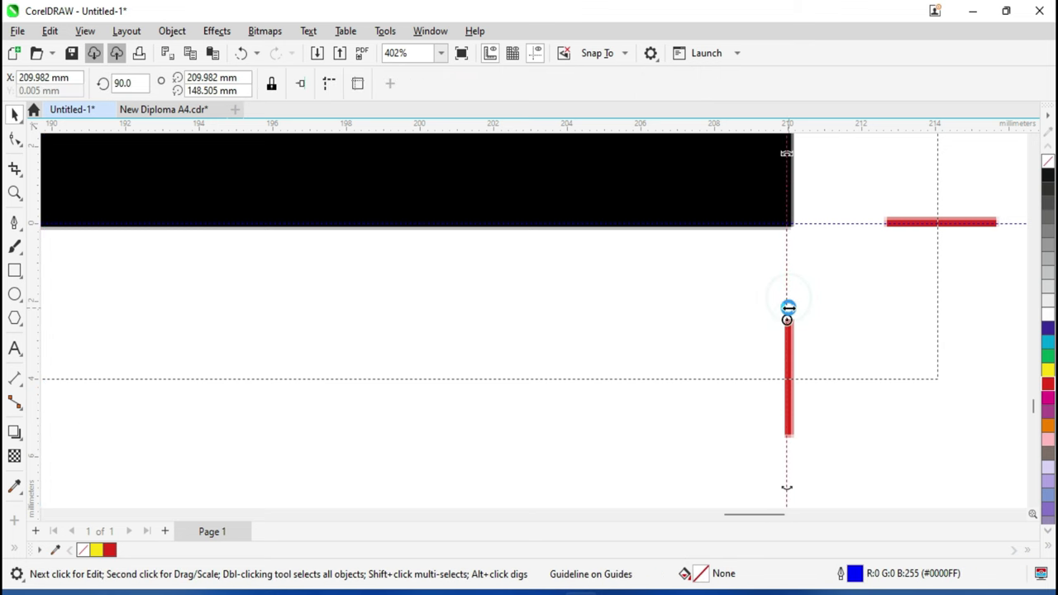
click(819, 267)
scroll(581, 420, down, 3)
scroll(581, 420, down, 2)
drag(567, 513, 327, 514)
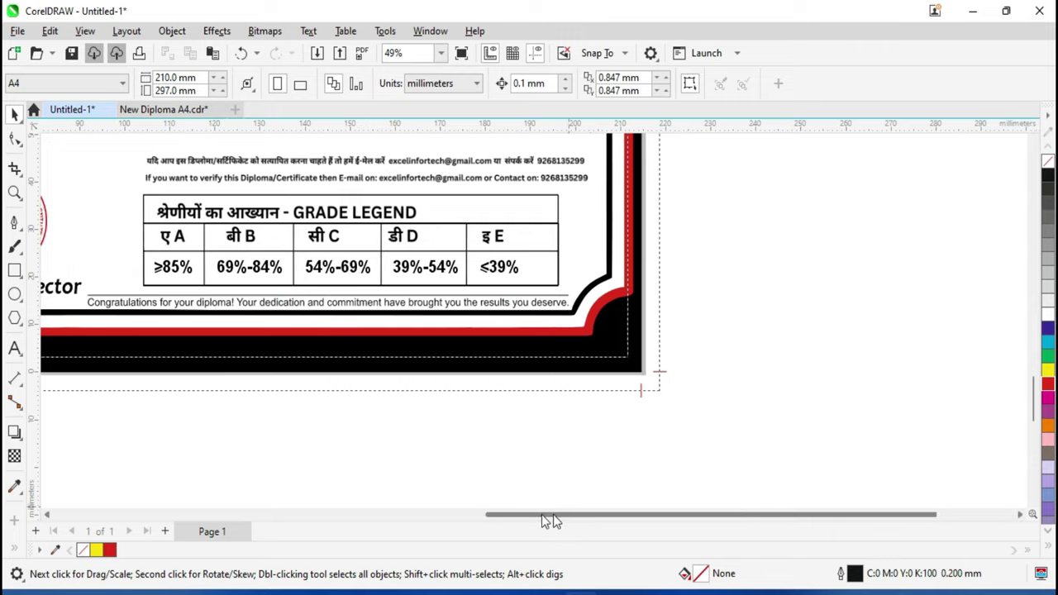
scroll(172, 383, up, 1)
scroll(172, 383, up, 1)
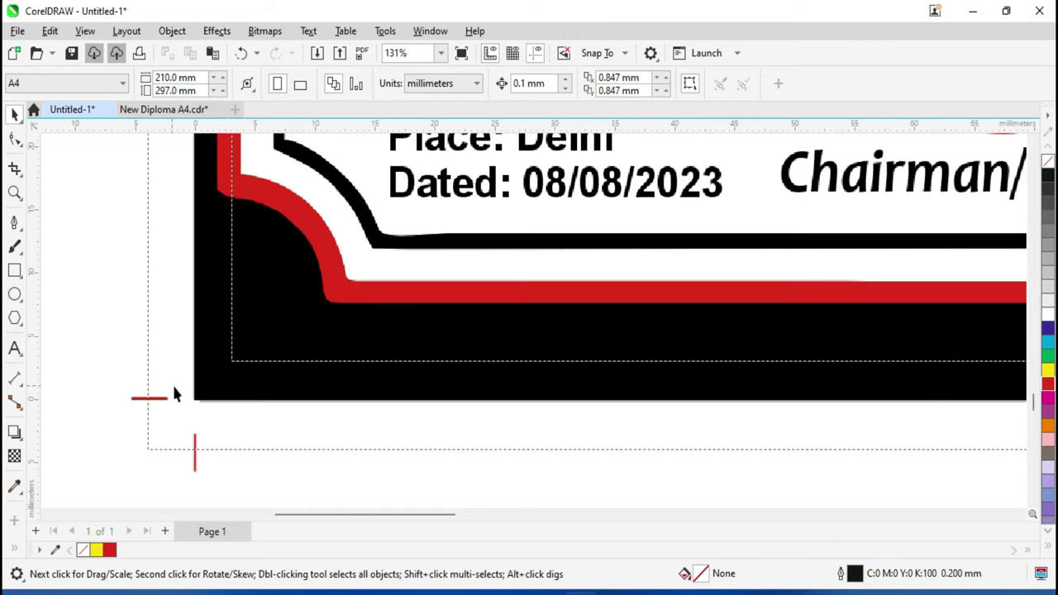
scroll(347, 378, down, 2)
scroll(380, 405, down, 1)
scroll(381, 405, down, 2)
scroll(383, 399, down, 2)
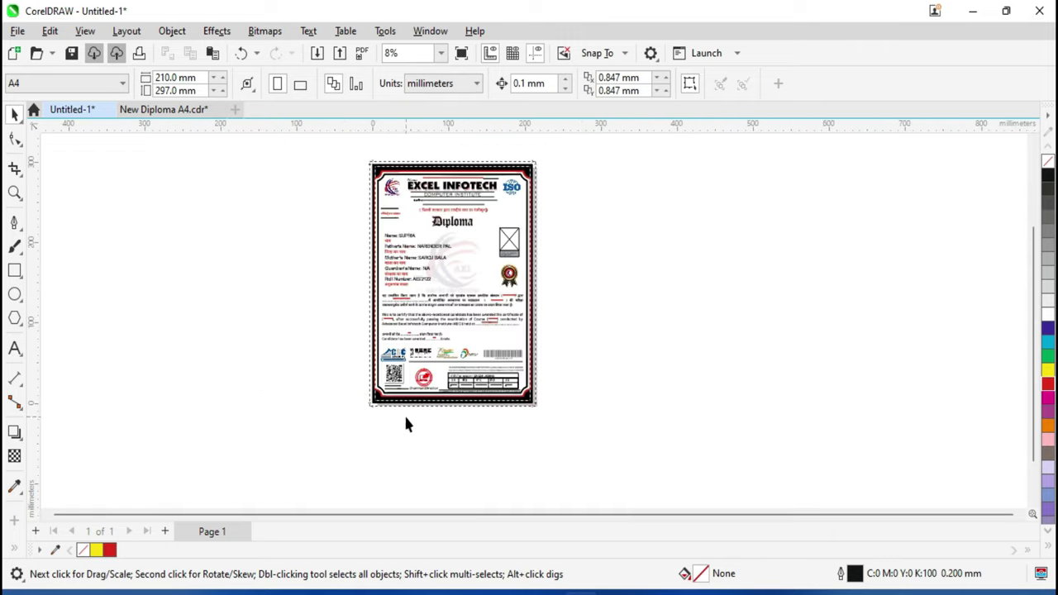
scroll(348, 165, up, 1)
scroll(349, 166, up, 4)
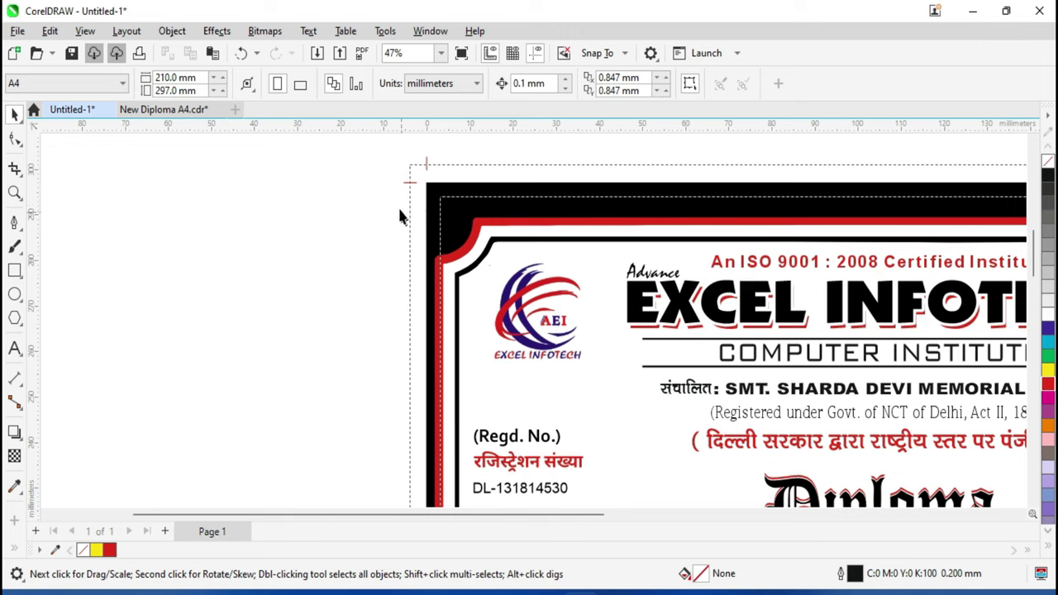
scroll(401, 211, up, 2)
Step: Drag the black background's top-left corner outward past the page
scroll(408, 207, up, 1)
click(460, 194)
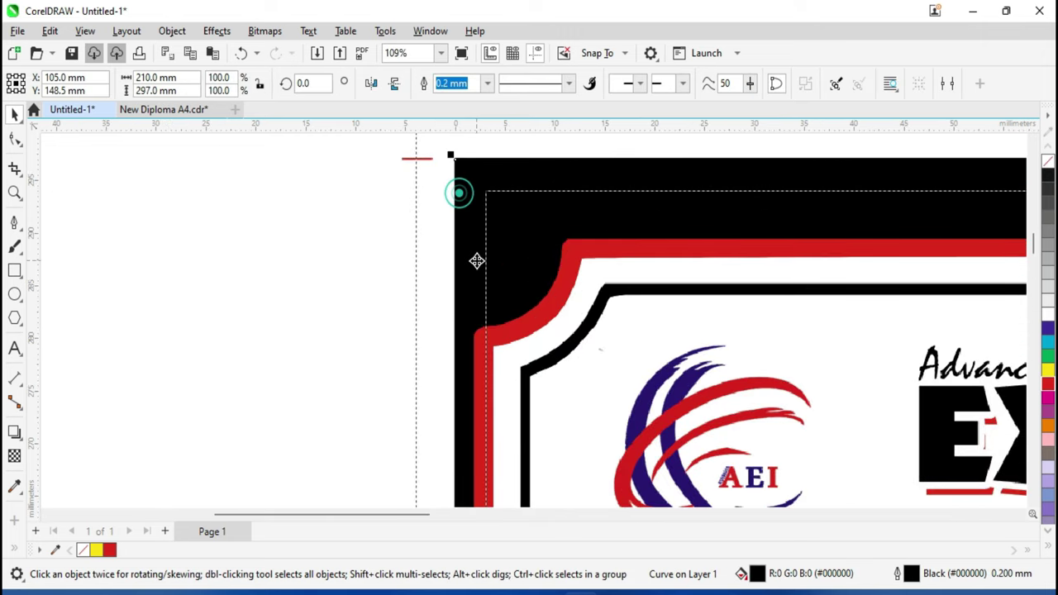
scroll(479, 273, down, 2)
scroll(458, 211, up, 2)
scroll(500, 275, up, 1)
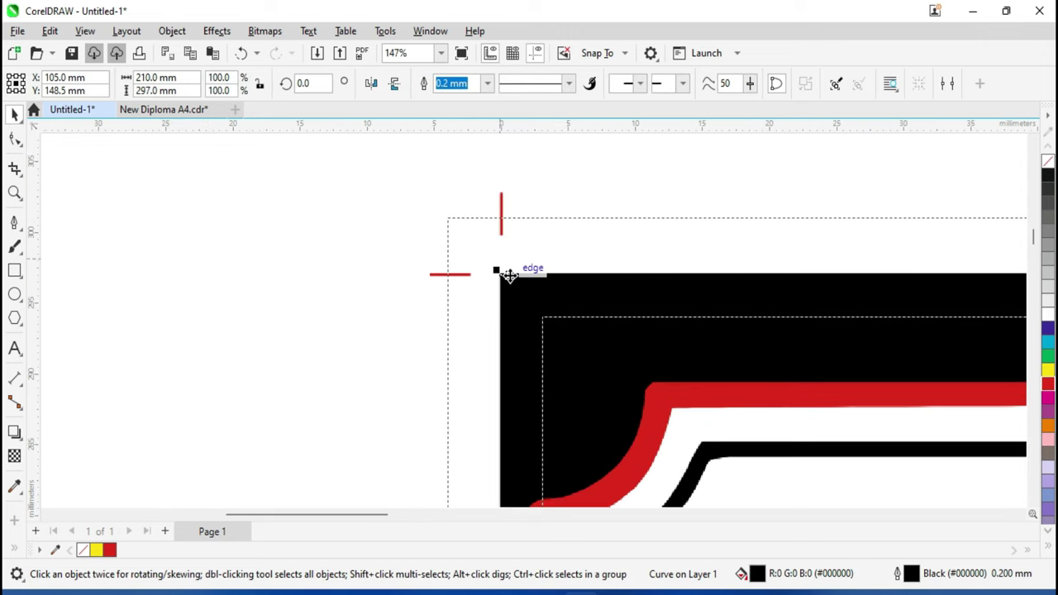
drag(493, 263, 439, 207)
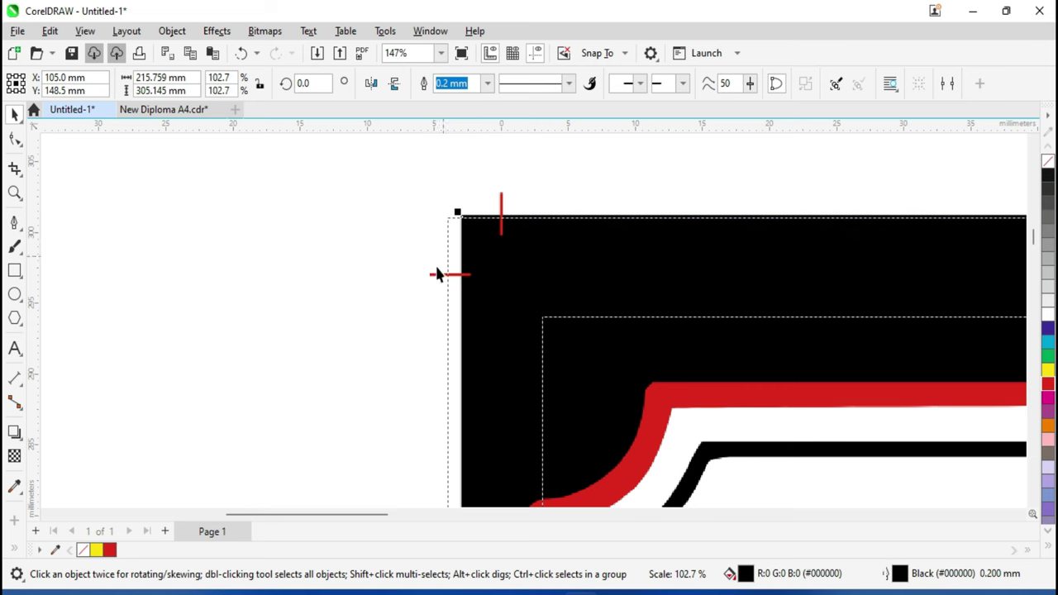
Step: Stretch the background's left side into the bleed, reaching 217.884 × 305.145 mm
scroll(476, 221, up, 3)
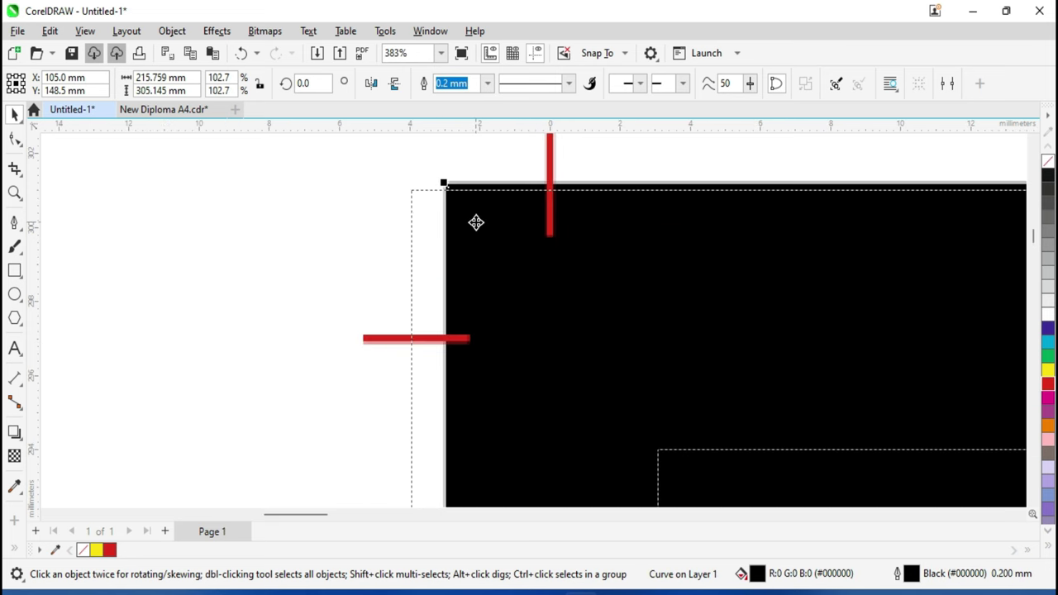
scroll(509, 274, down, 3)
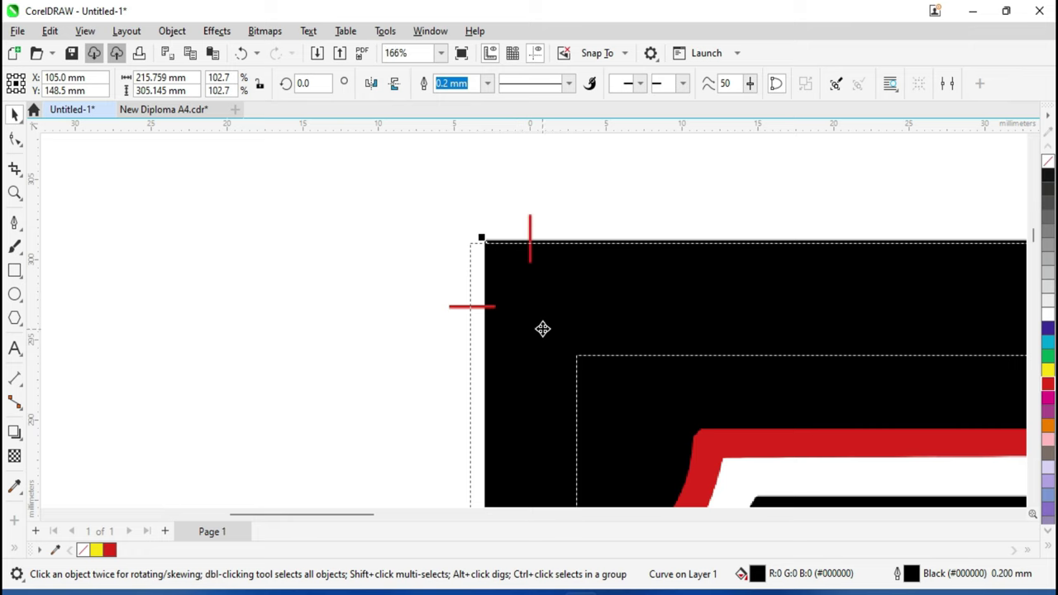
scroll(542, 329, down, 3)
scroll(435, 358, up, 2)
scroll(418, 351, up, 2)
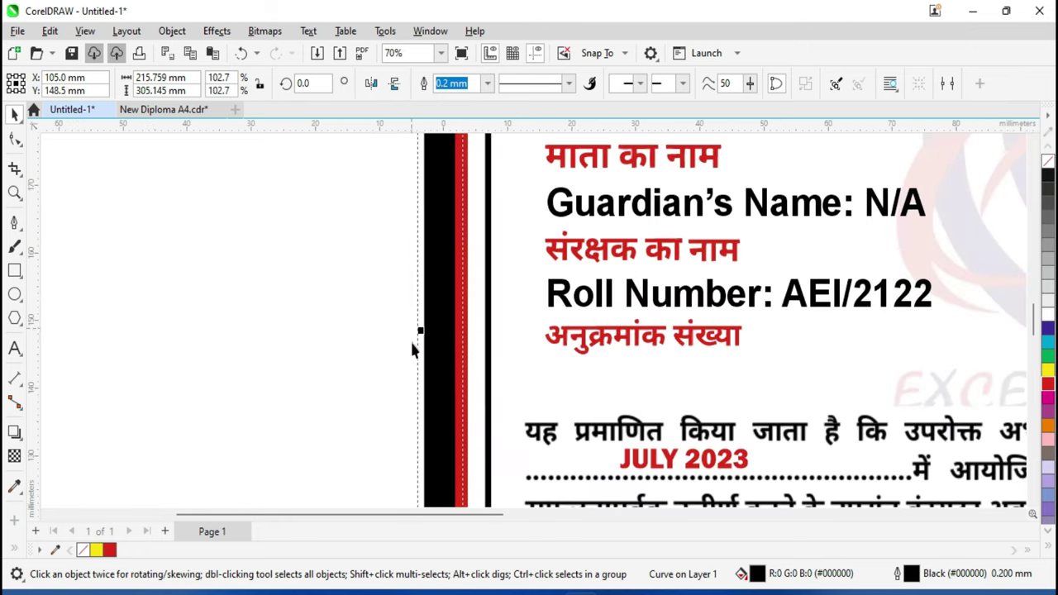
scroll(412, 350, up, 3)
scroll(413, 349, up, 2)
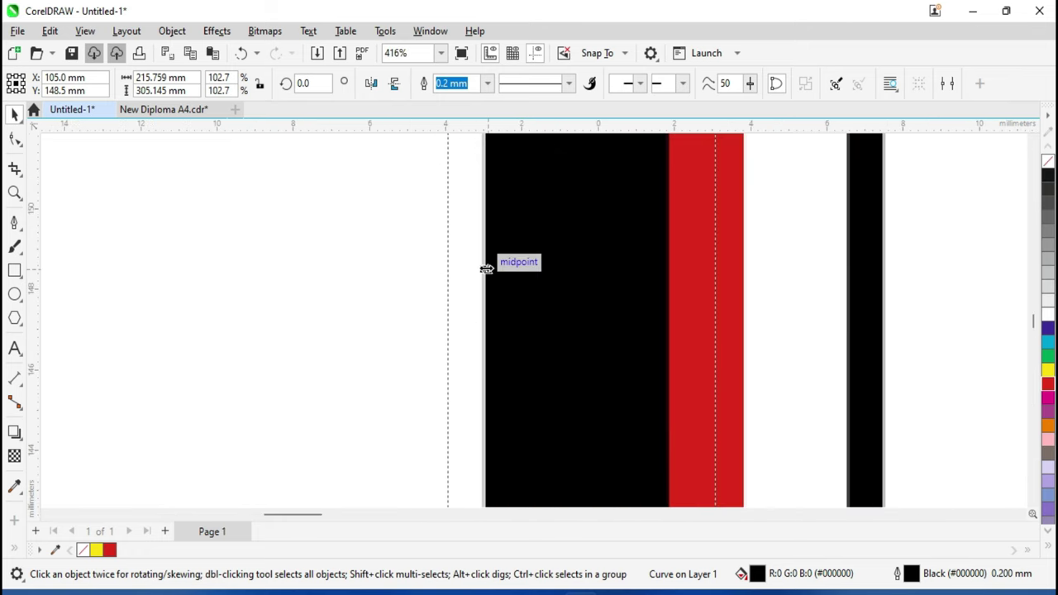
drag(486, 270, 444, 269)
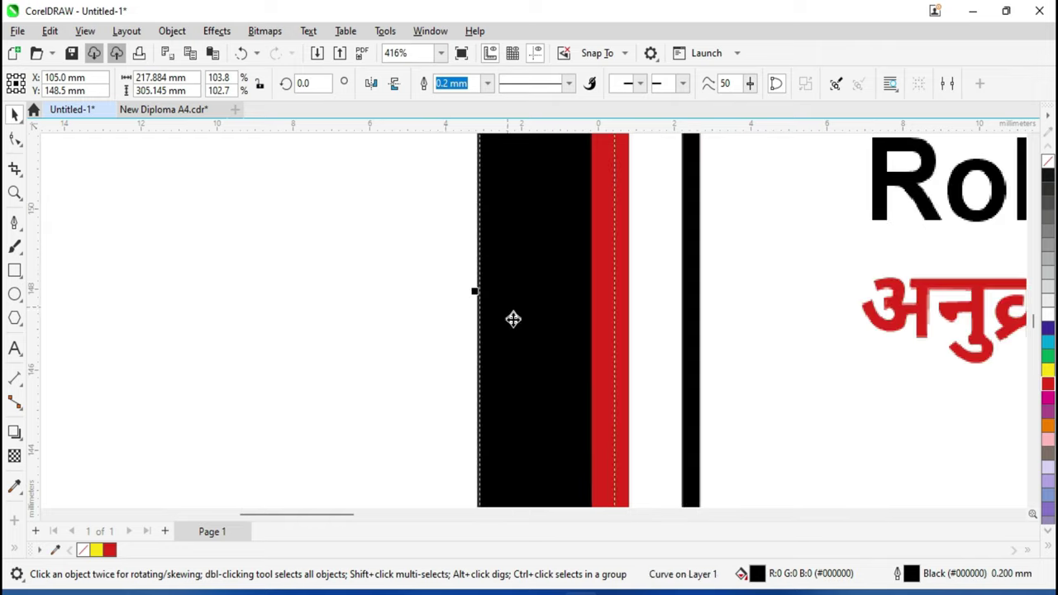
scroll(514, 319, down, 3)
scroll(512, 323, down, 4)
scroll(516, 335, down, 3)
scroll(546, 335, down, 2)
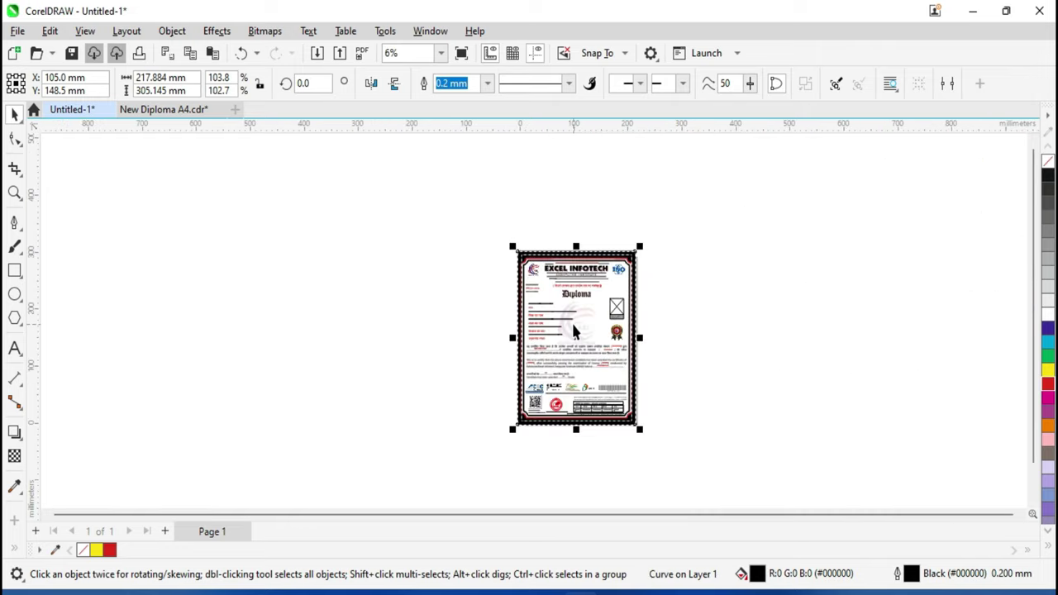
key(shift+F2)
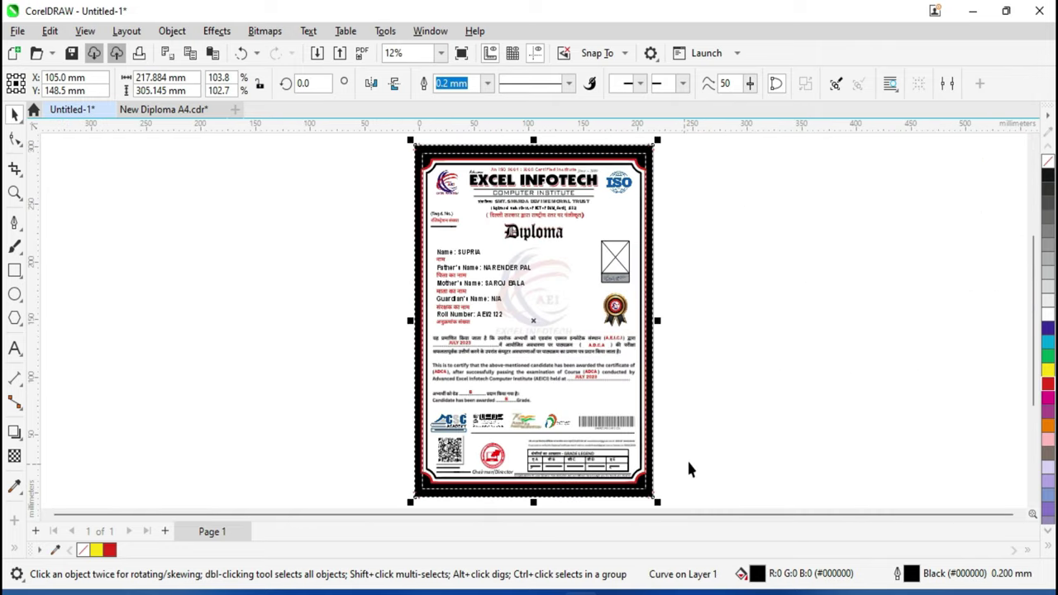
Step: Add a horizontal guideline along the page's top edge
click(688, 461)
scroll(661, 510, up, 3)
scroll(654, 487, up, 2)
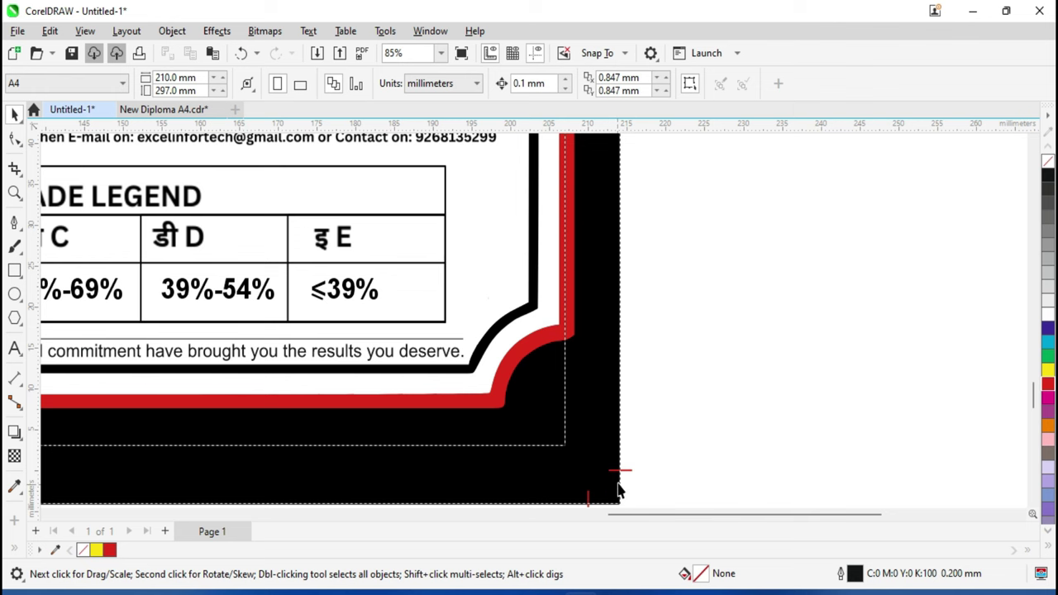
scroll(649, 449, down, 2)
scroll(653, 446, down, 1)
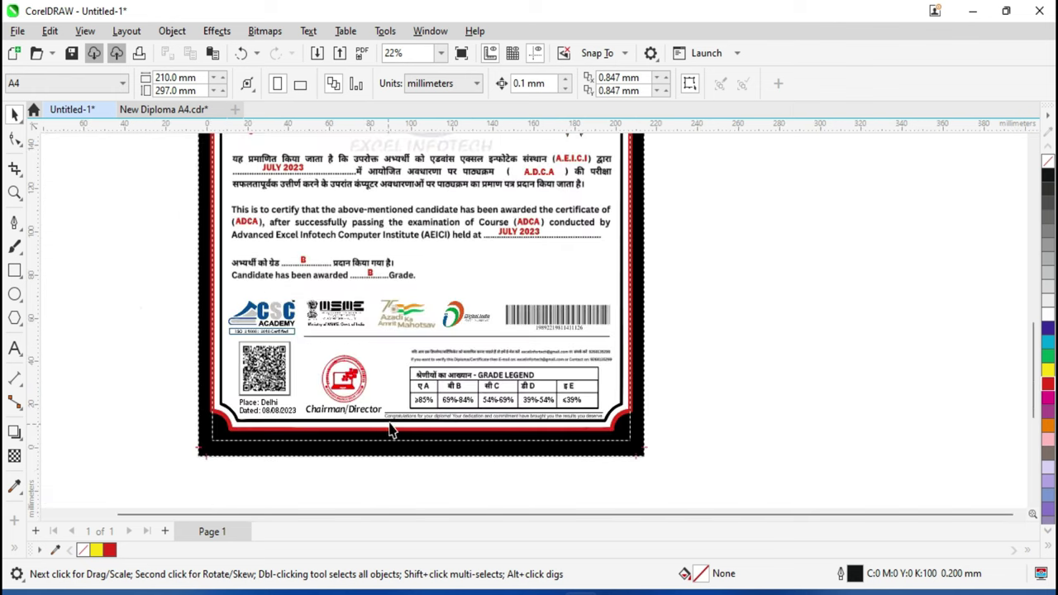
scroll(429, 438, down, 1)
scroll(374, 155, down, 2)
scroll(389, 166, up, 1)
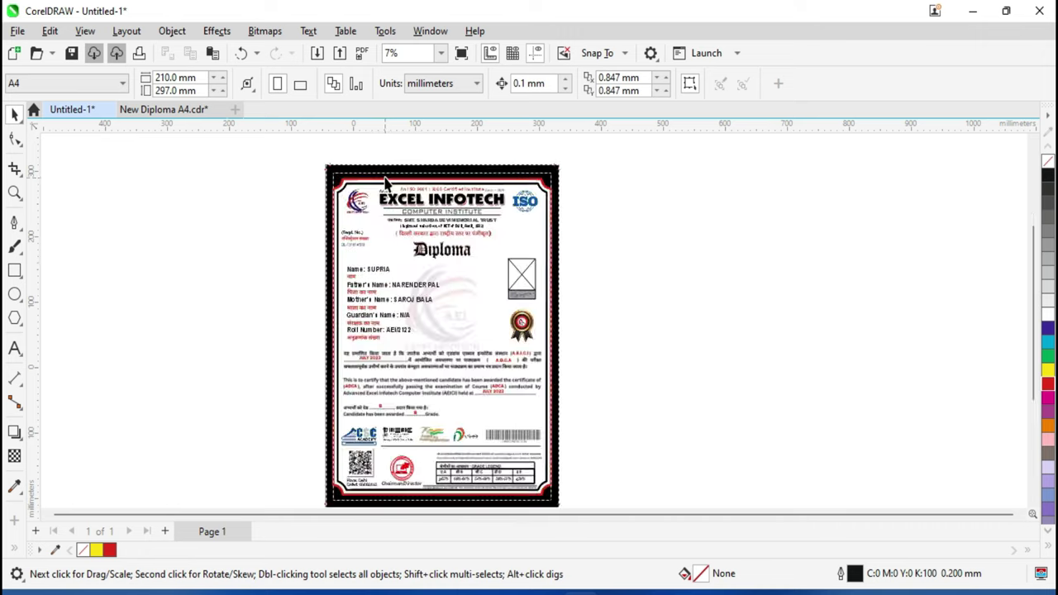
scroll(430, 140, up, 2)
scroll(436, 132, up, 1)
mouse_move(436, 125)
mouse_down()
mouse_move(446, 187)
mouse_move(448, 178)
mouse_up()
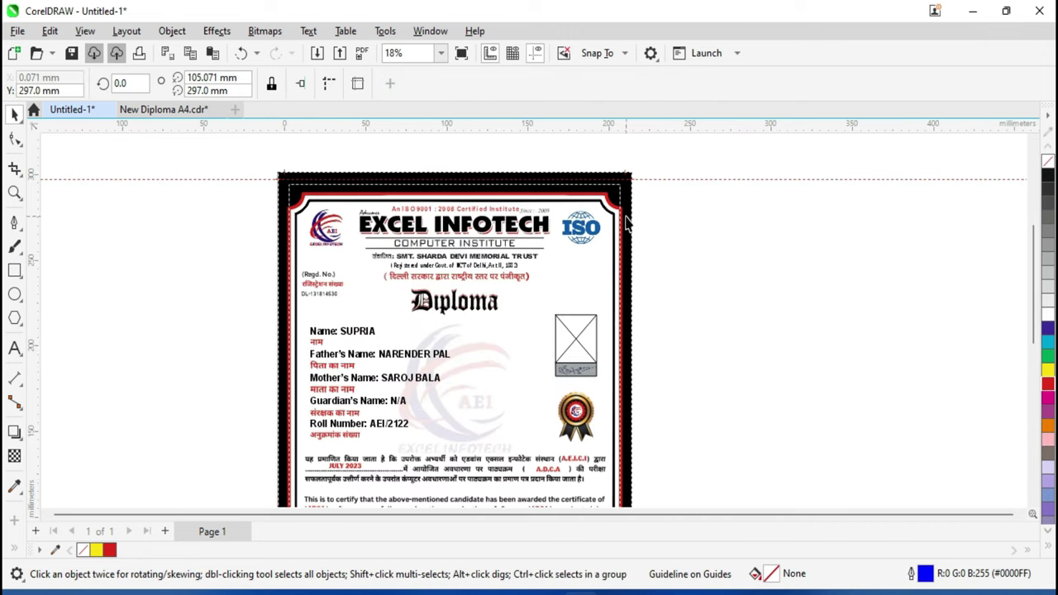
Step: Add a vertical guideline at the page's left edge, X 0 mm
scroll(239, 170, up, 2)
scroll(302, 224, up, 1)
scroll(303, 224, up, 2)
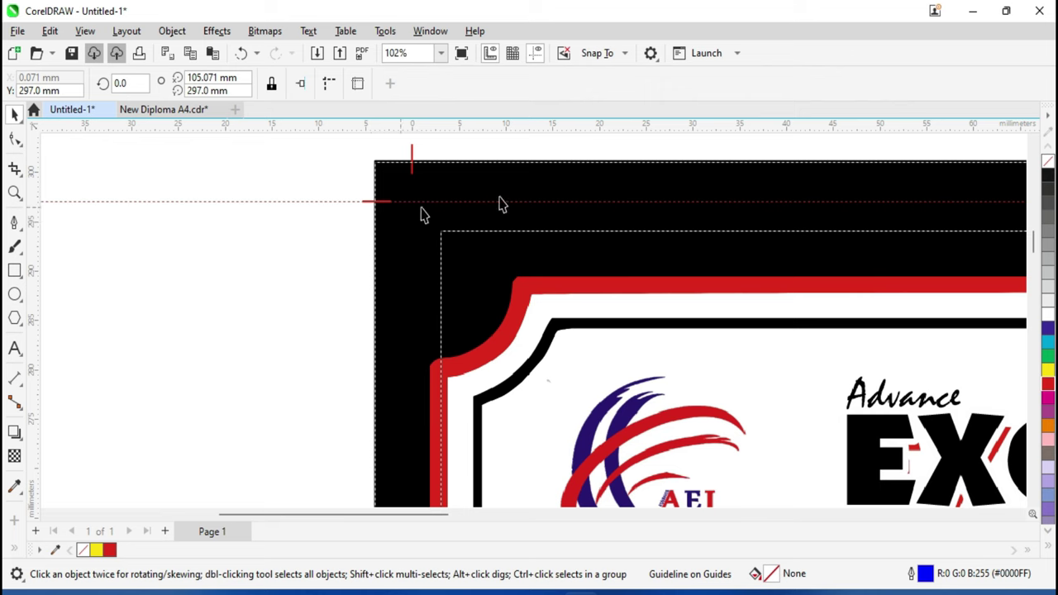
scroll(446, 223, up, 1)
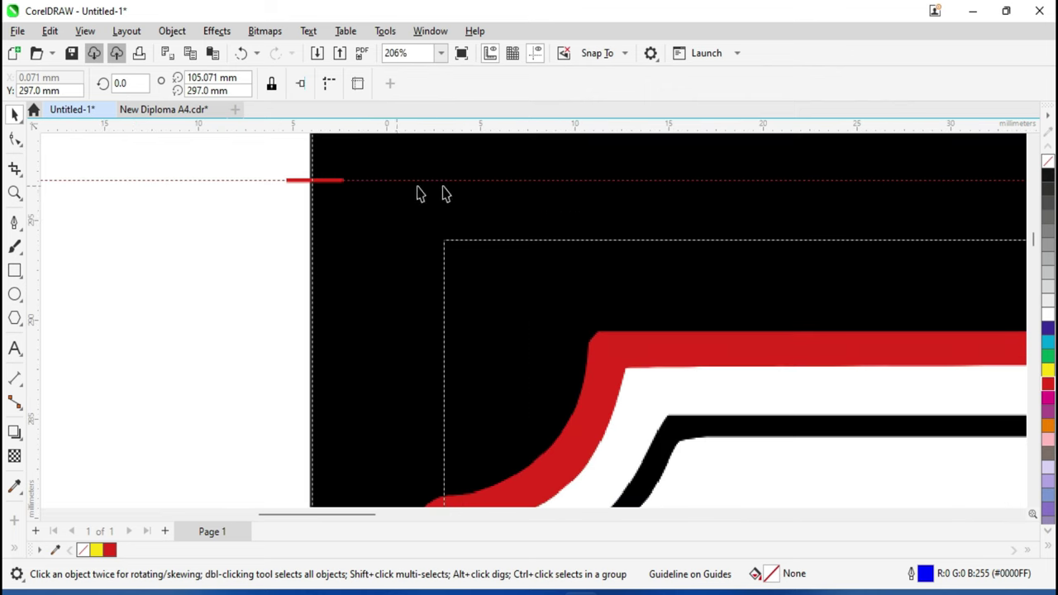
drag(38, 311, 397, 346)
scroll(394, 338, down, 1)
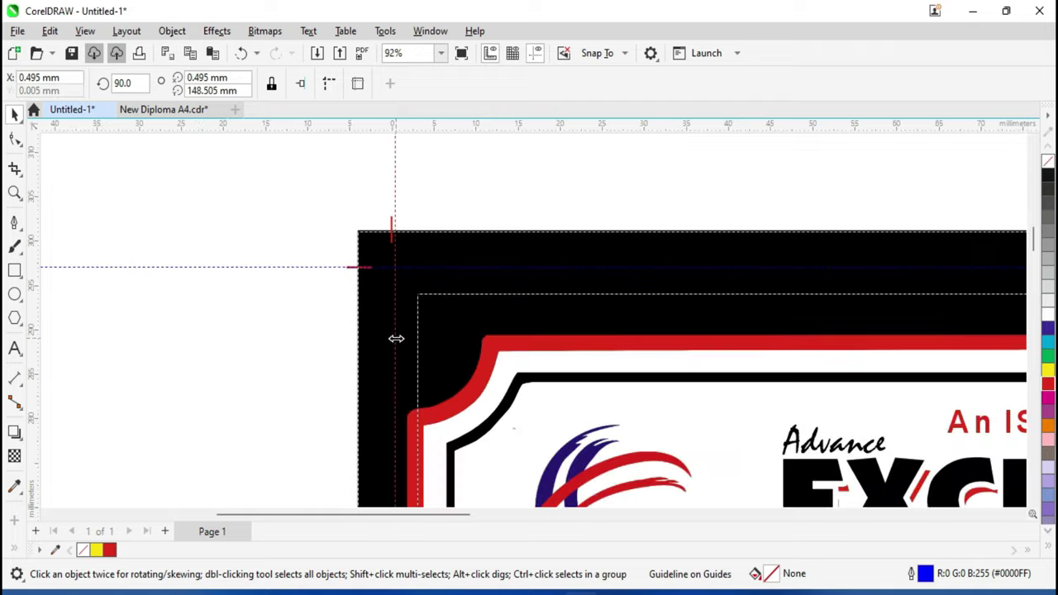
scroll(385, 292, up, 1)
drag(405, 299, 398, 296)
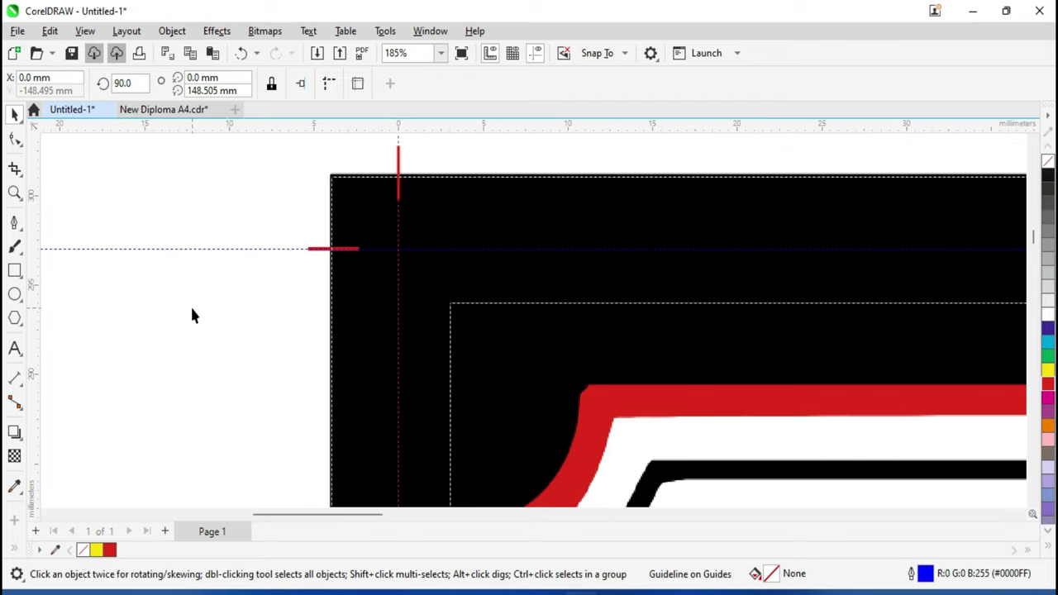
scroll(389, 248, up, 1)
scroll(394, 257, up, 1)
scroll(392, 266, down, 1)
scroll(400, 256, down, 2)
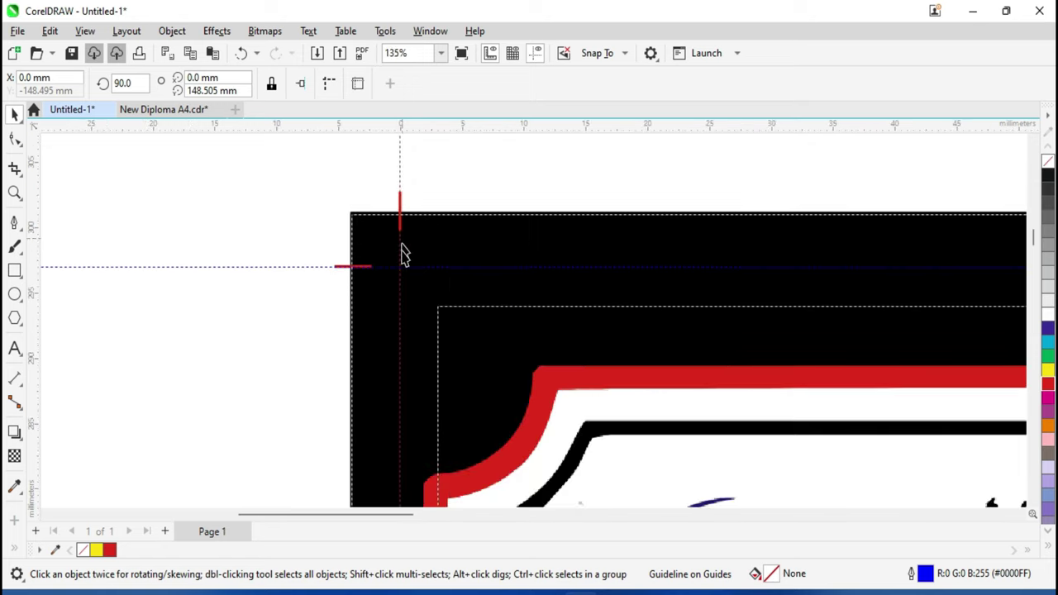
scroll(385, 247, up, 1)
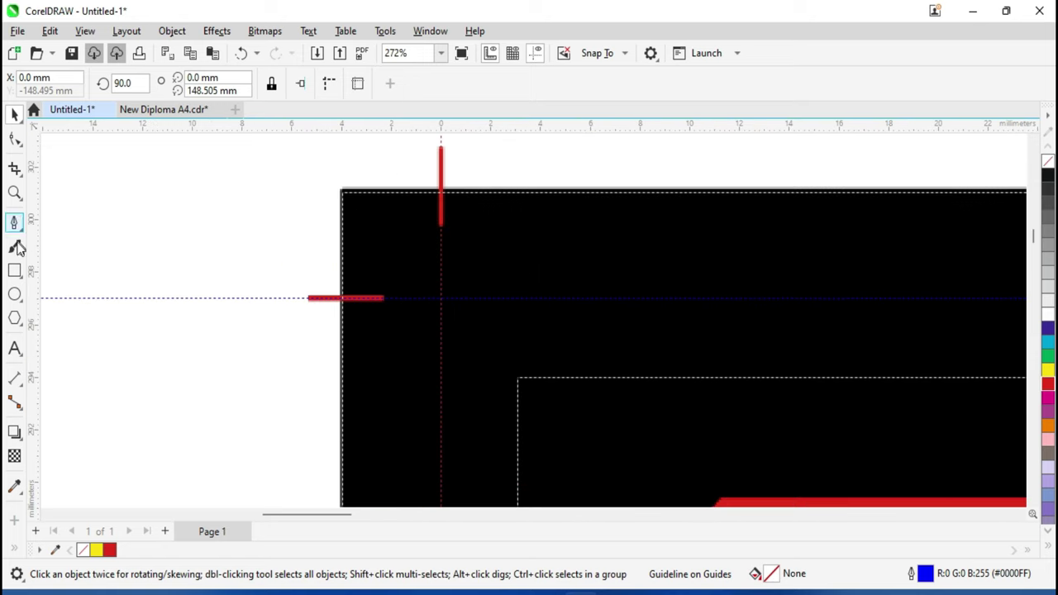
Step: Draw a small white-filled rectangle from the border's top-left corner to the vertical guideline
click(15, 270)
drag(342, 192, 445, 402)
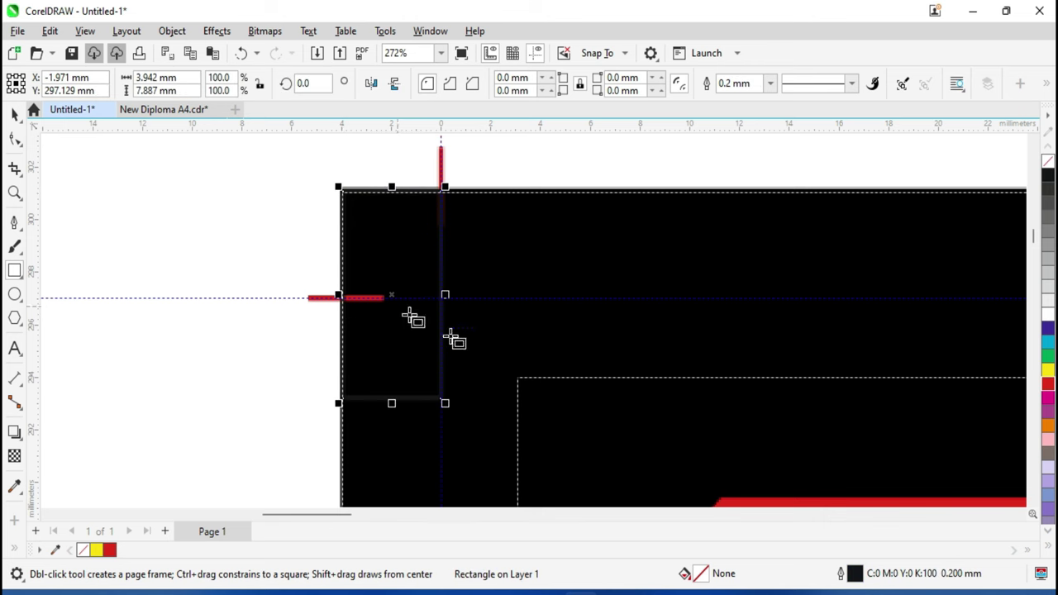
click(1045, 315)
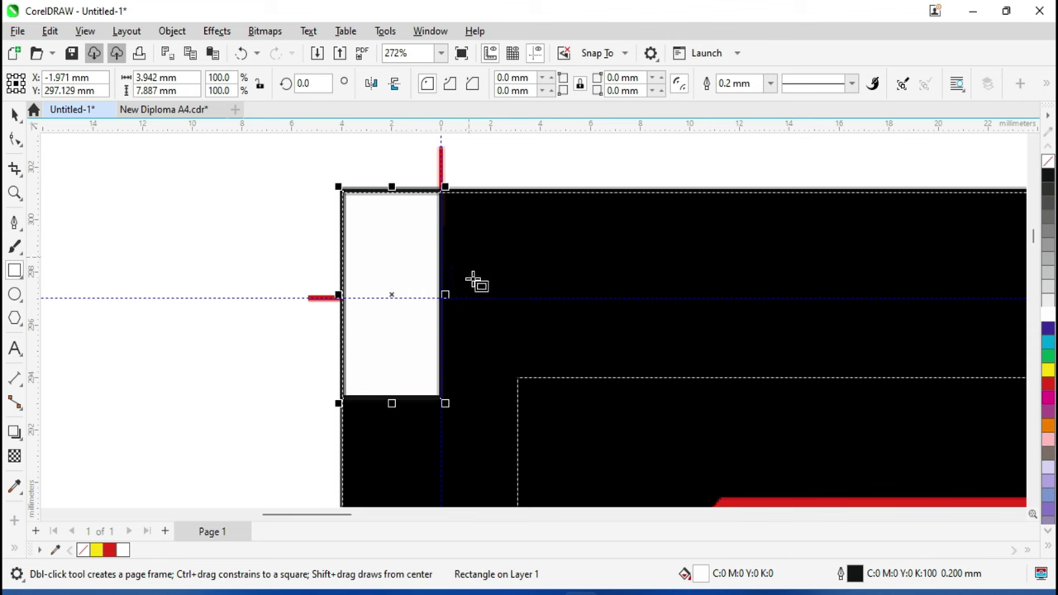
Step: Select the black background and zoom out to view the whole diploma
click(481, 351)
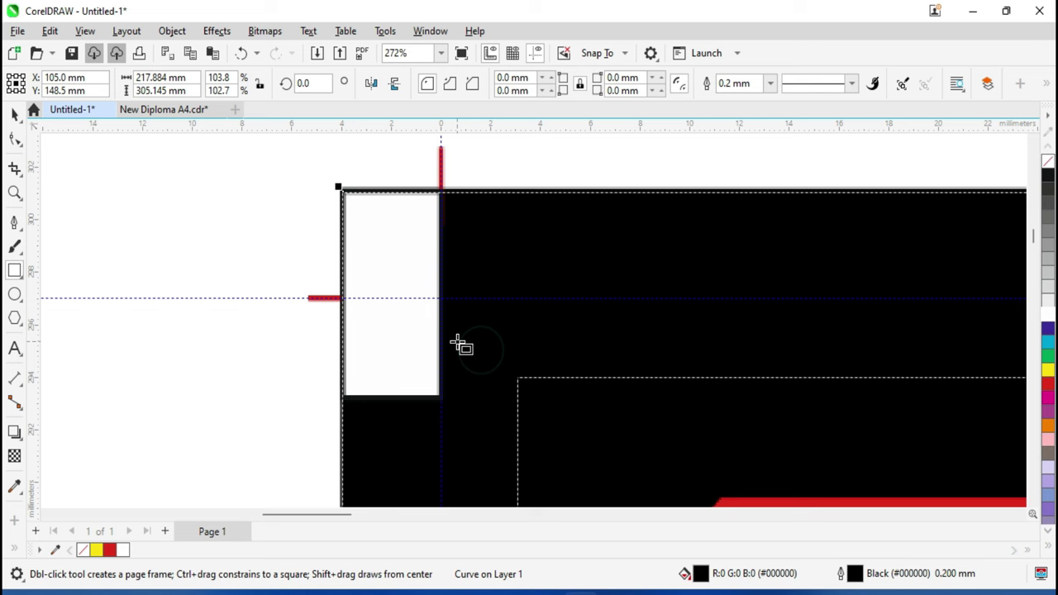
scroll(457, 341, down, 1)
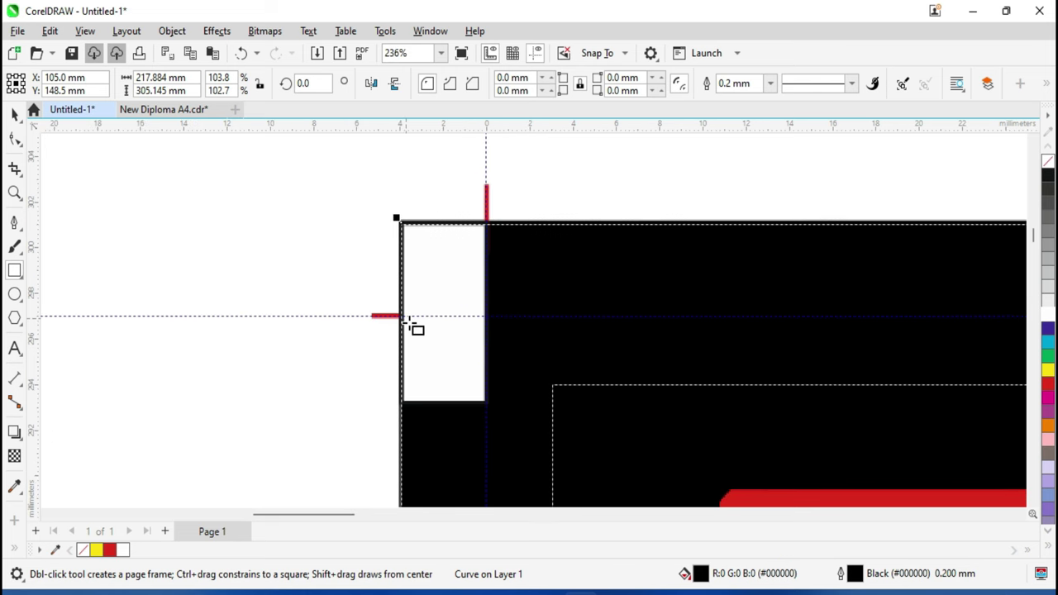
scroll(435, 307, down, 6)
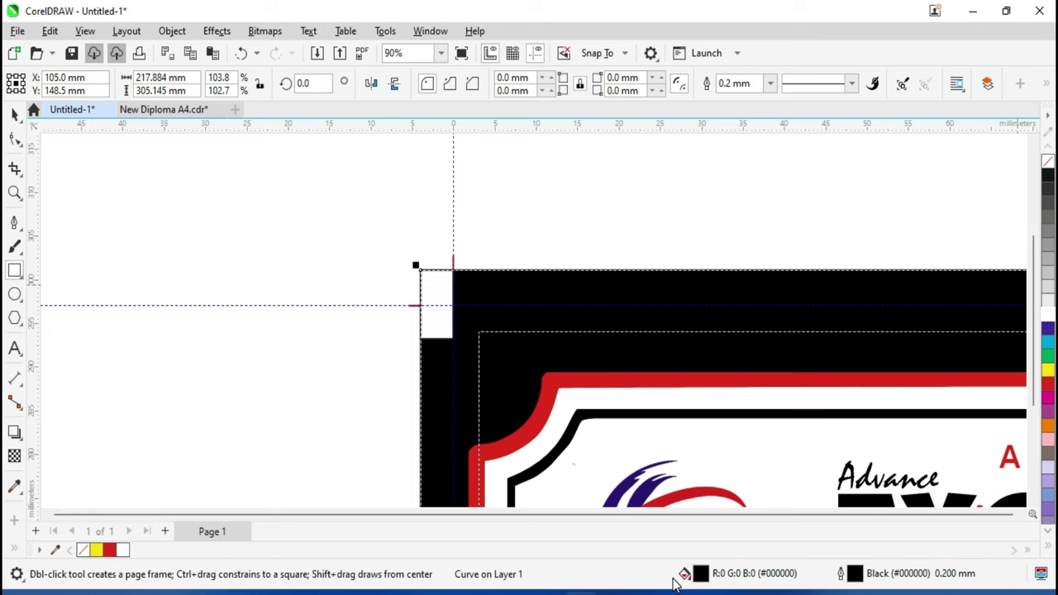
key(F4)
click(86, 31)
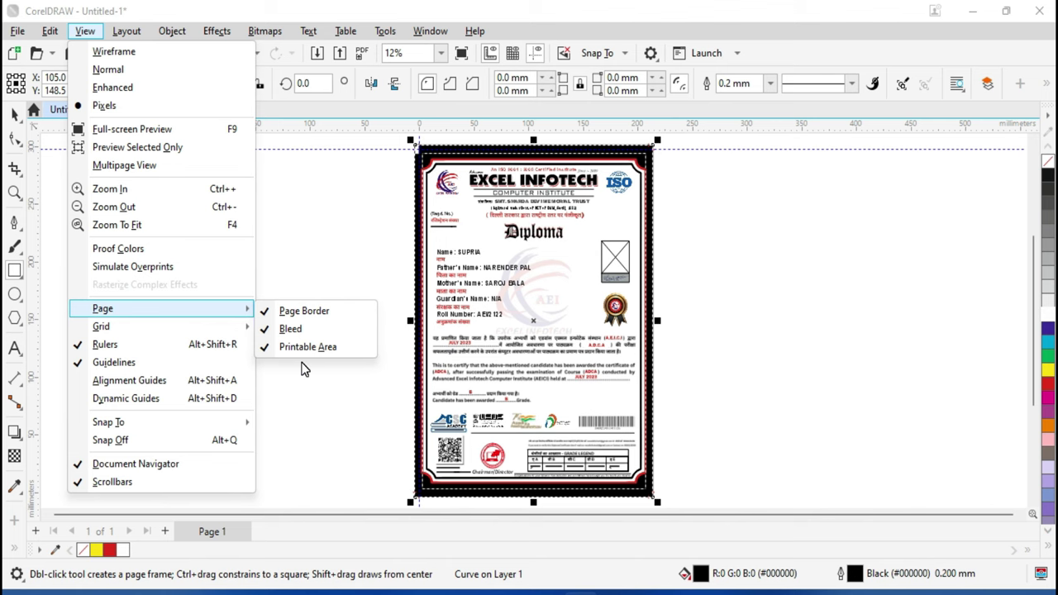
mouse_move(101, 327)
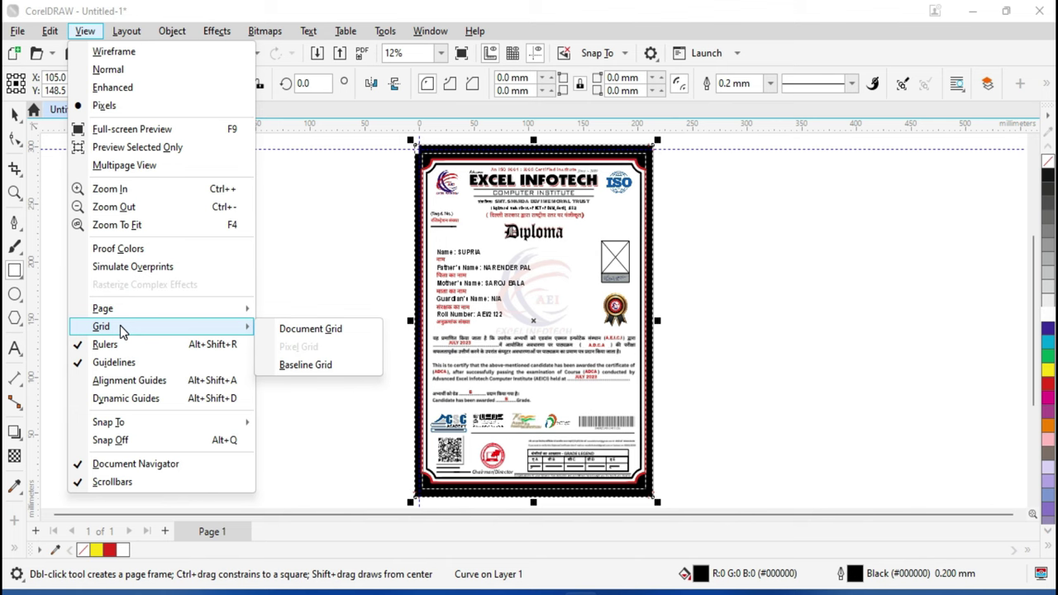
Step: Close New Diploma A4.cdr without saving and create a new blank A4 document
click(284, 247)
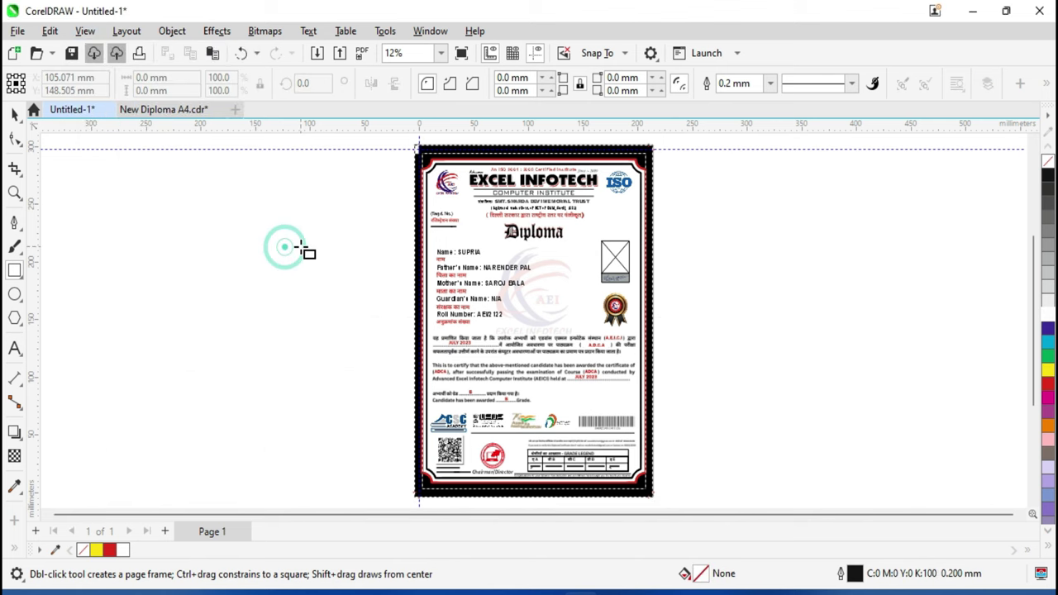
click(220, 110)
click(529, 351)
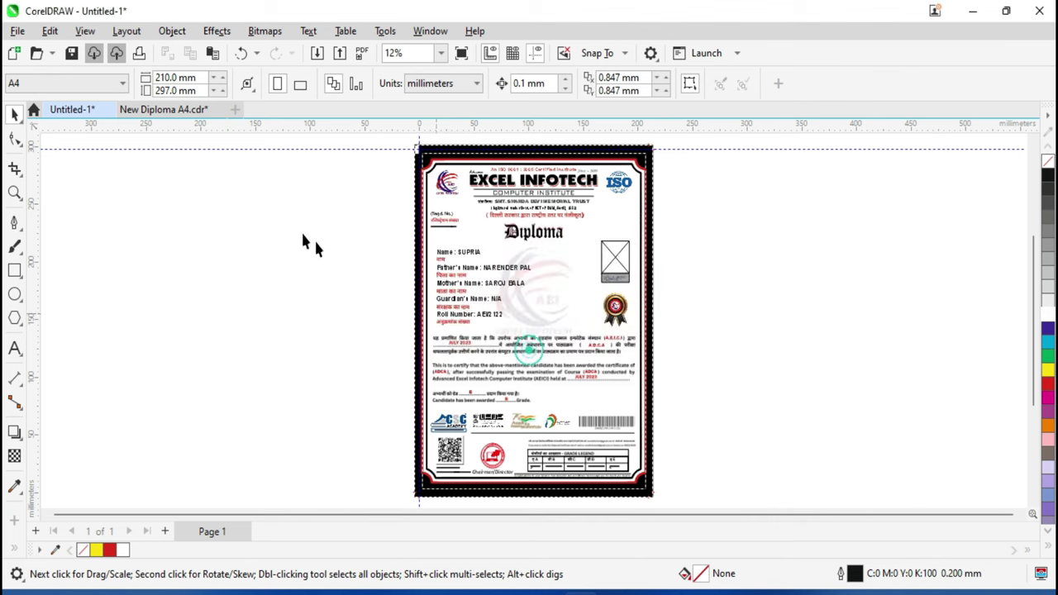
click(124, 109)
double_click(308, 170)
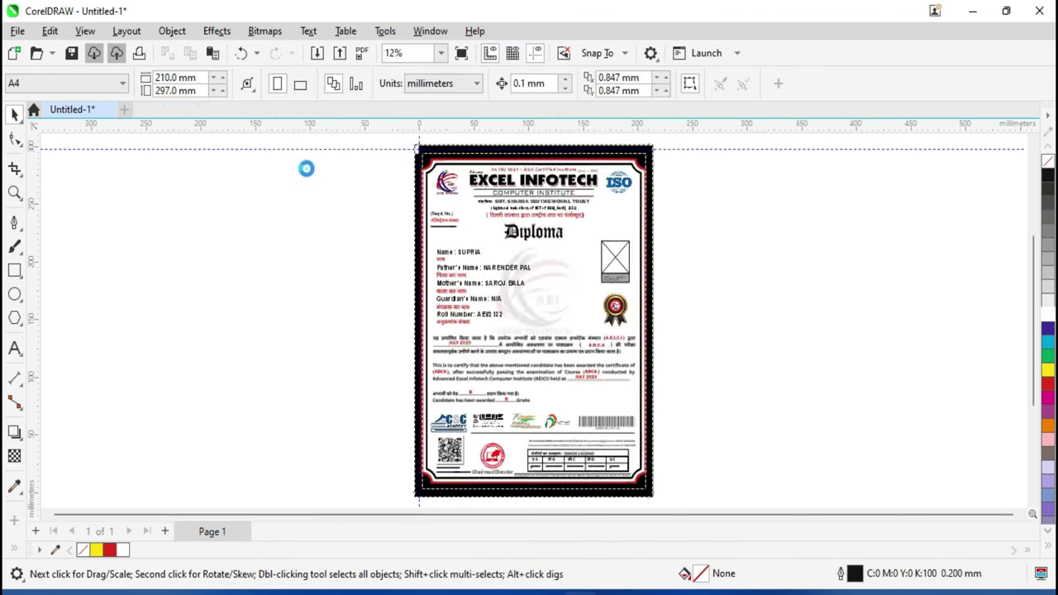
Step: Close Untitled-1 without saving and turn on the Document Grid
click(108, 109)
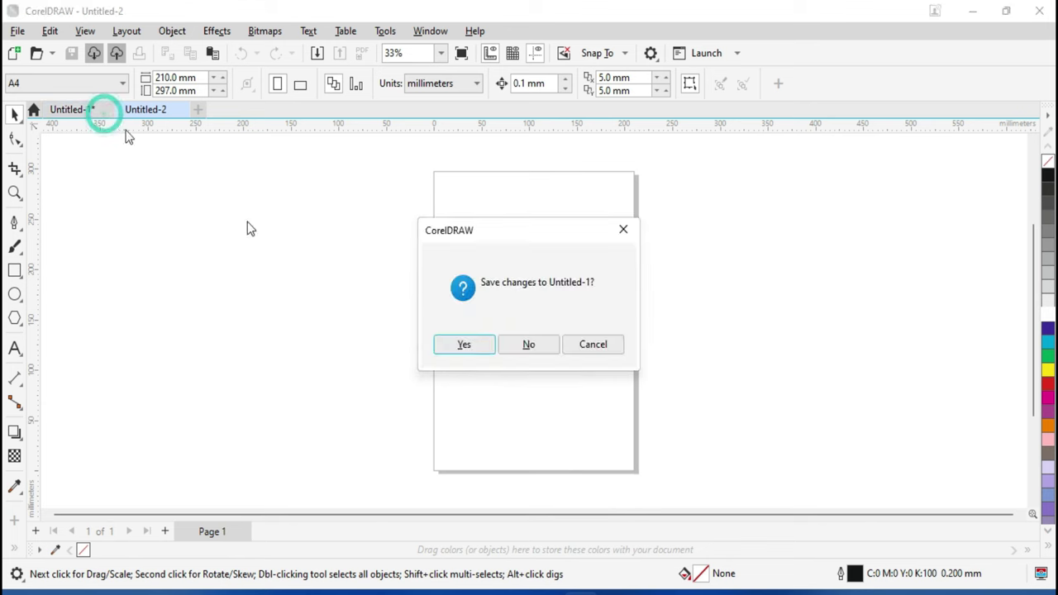
click(529, 344)
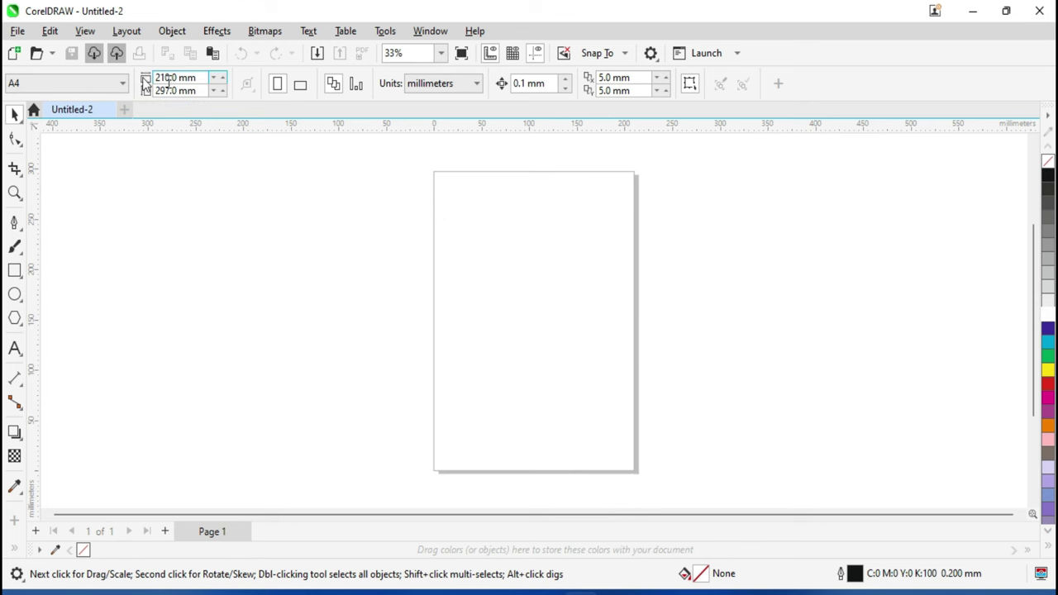
click(84, 31)
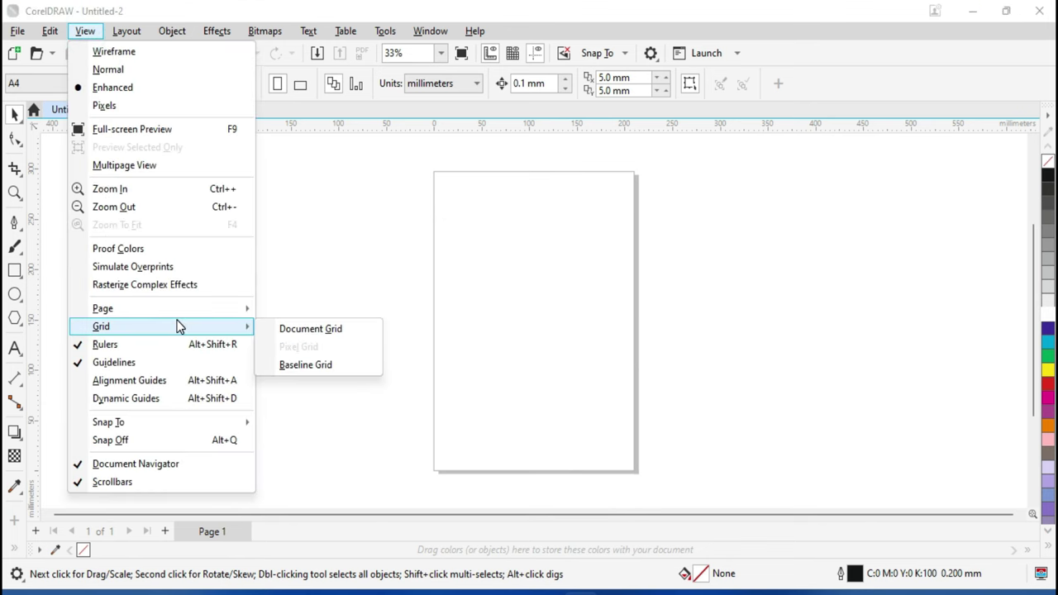
click(332, 329)
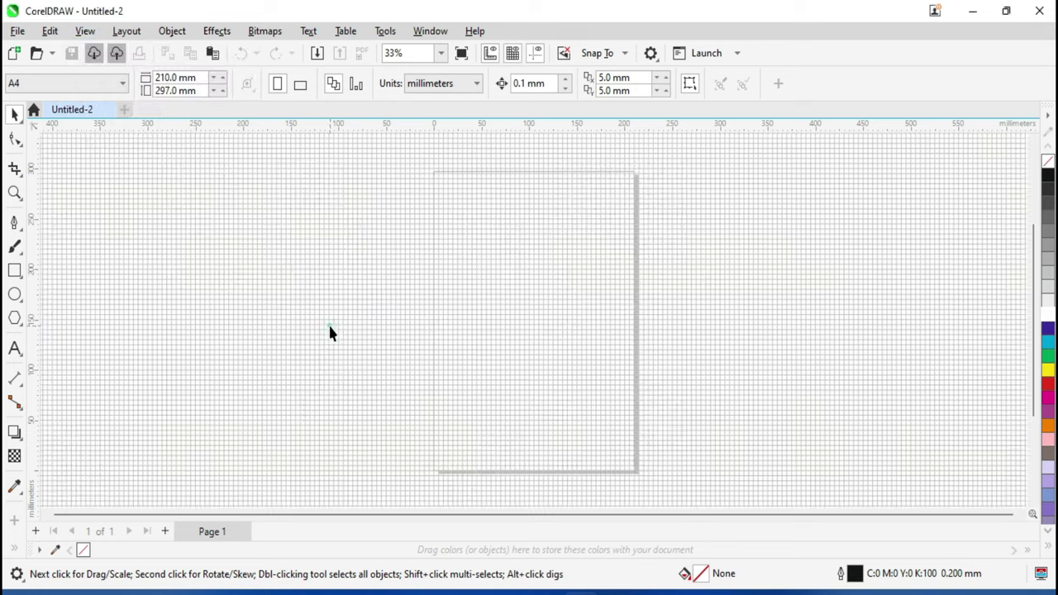
Step: Zoom in on the page and select the 5.0 mm duplicate distance value
scroll(510, 309, up, 3)
scroll(510, 308, up, 2)
scroll(510, 319, down, 3)
scroll(507, 321, up, 3)
scroll(509, 331, up, 4)
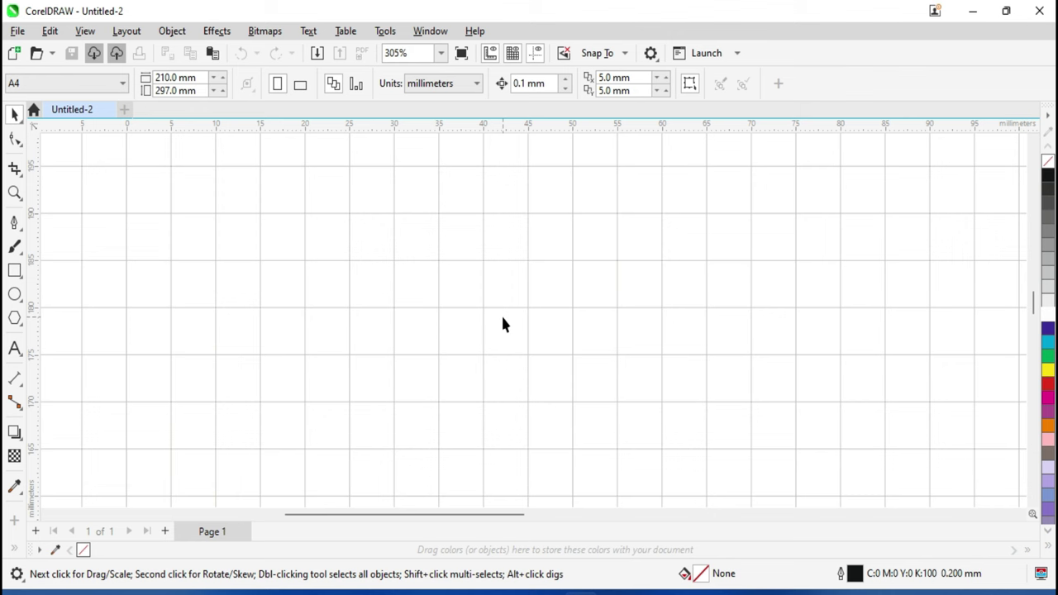
click(640, 76)
double_click(641, 76)
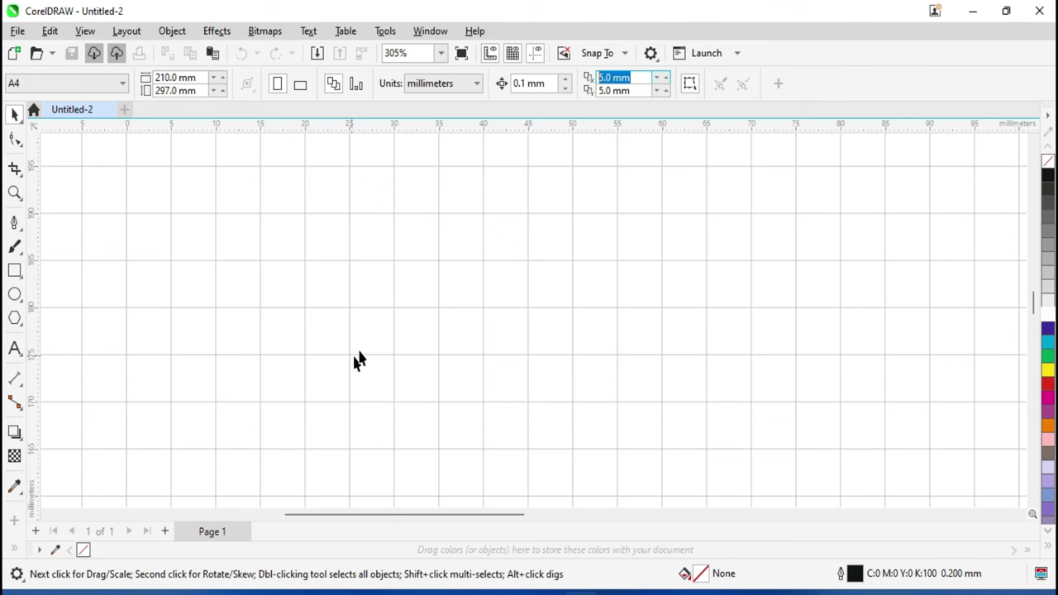
Step: Turn on snapping to the document grid
click(596, 55)
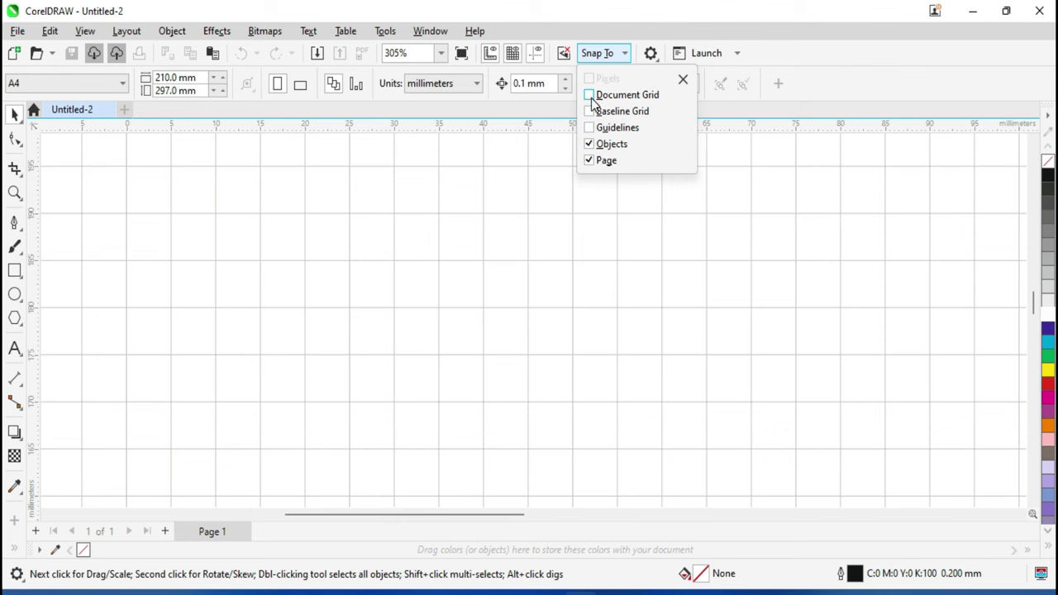
click(590, 96)
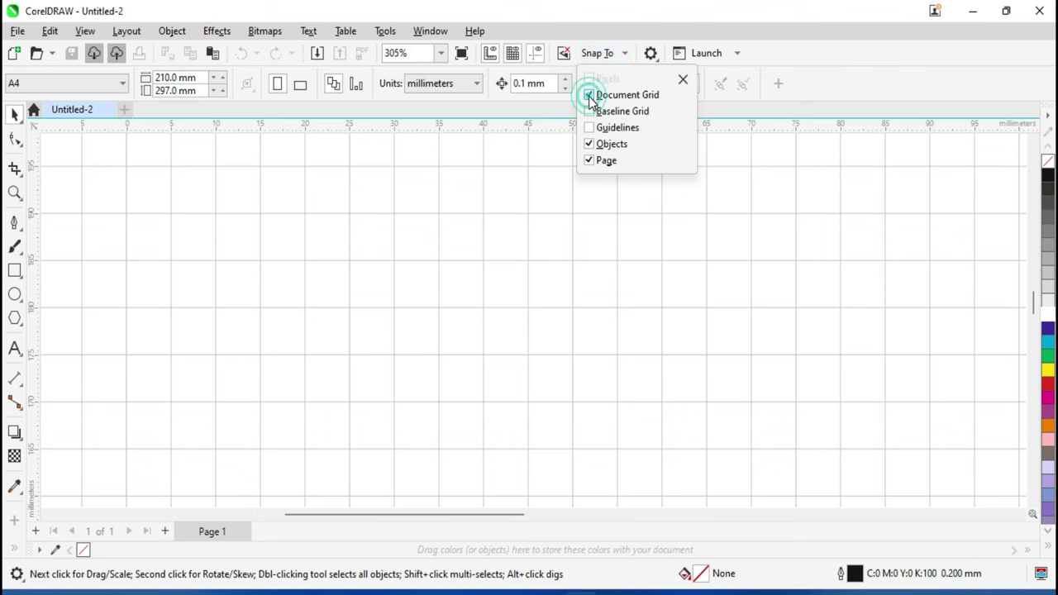
click(17, 273)
Step: Draw a rectangle snapped to the grid lines
click(309, 257)
click(15, 272)
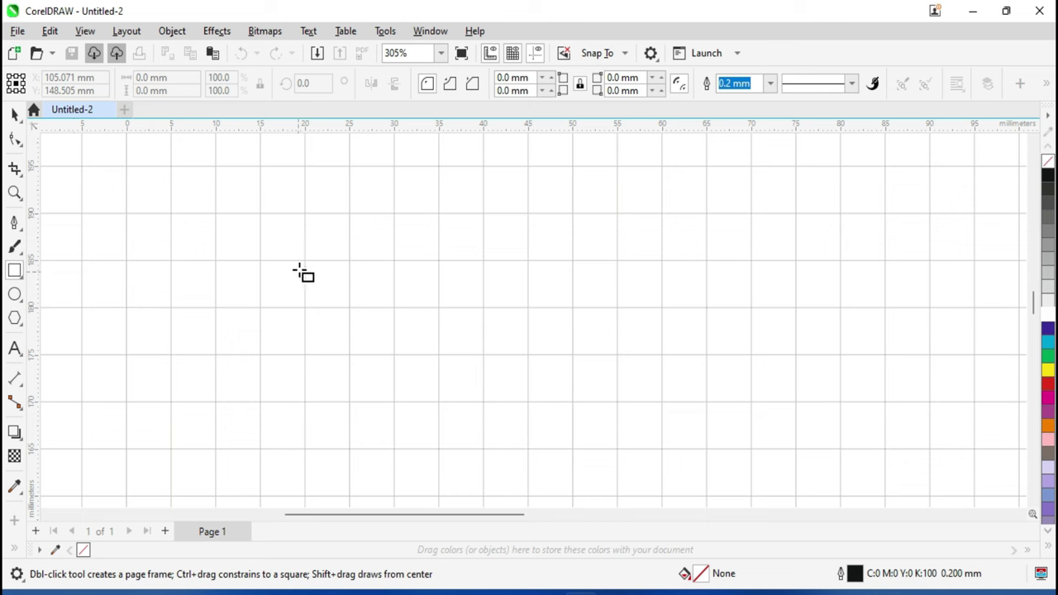
mouse_move(305, 262)
mouse_down()
mouse_move(394, 354)
mouse_move(421, 359)
mouse_move(438, 401)
mouse_move(498, 393)
mouse_move(527, 402)
mouse_up()
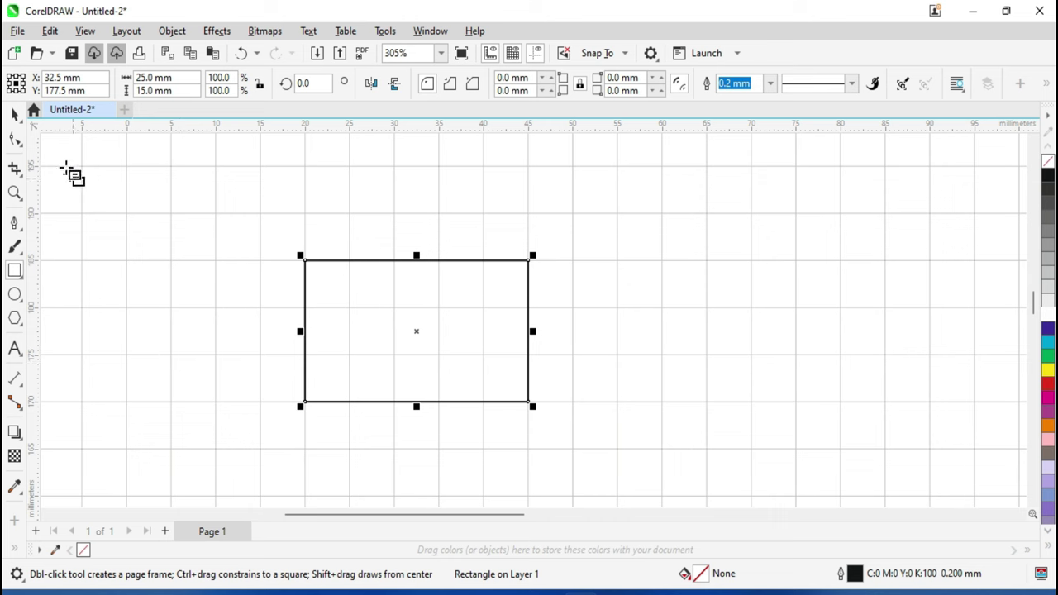
click(15, 114)
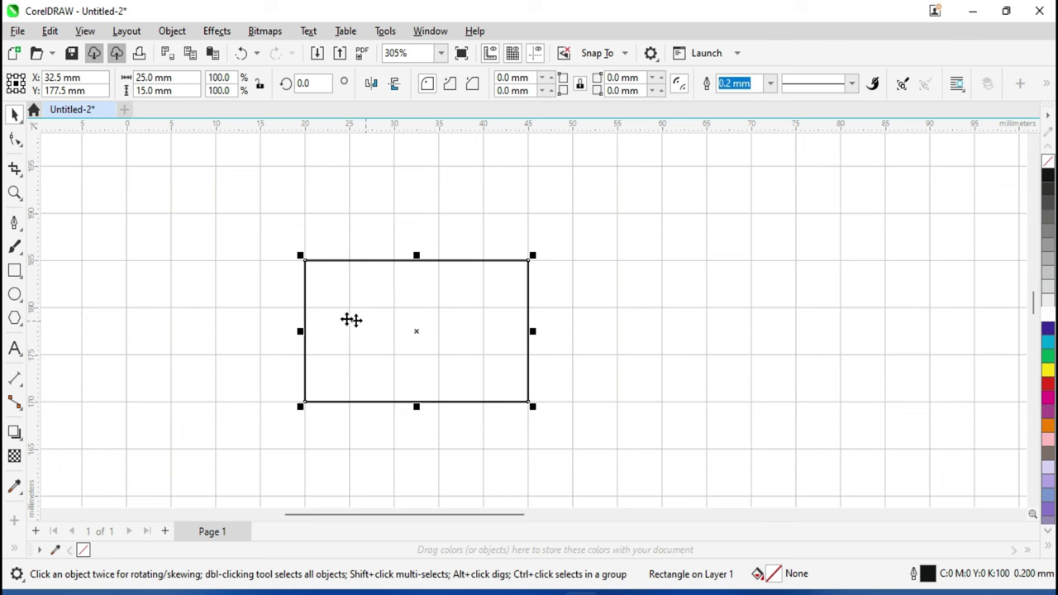
Step: Draw a roughly 15.1 × 14.8 mm circle right of the rectangle and show the Snap To options
click(15, 295)
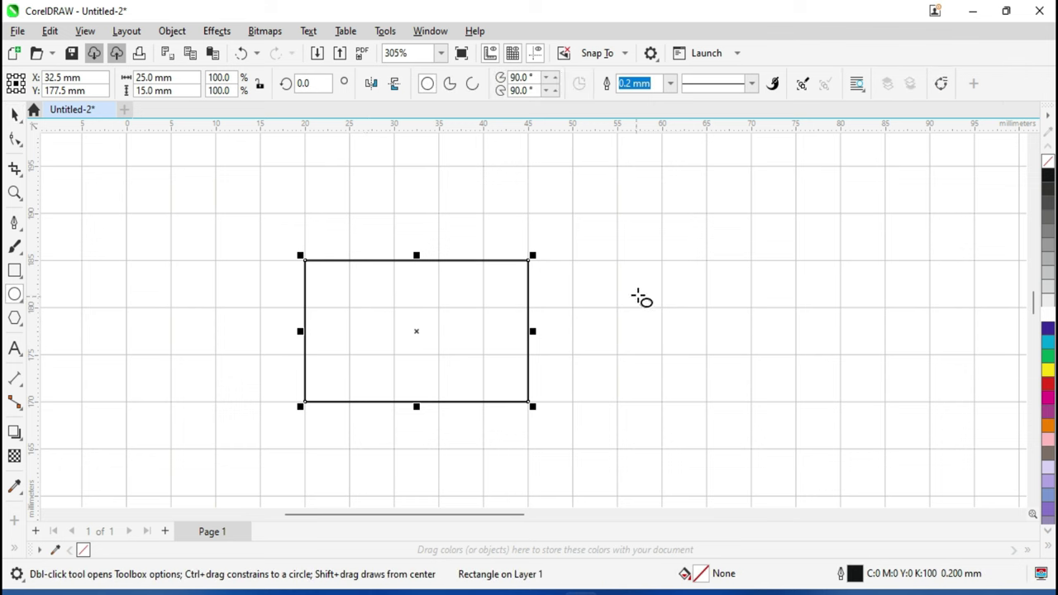
drag(626, 265, 762, 403)
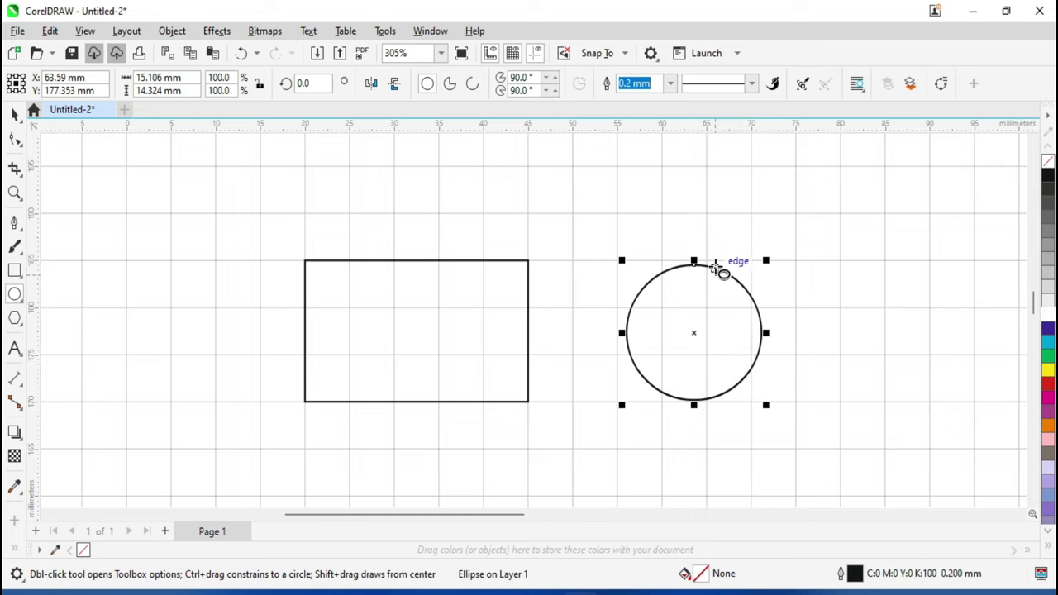
scroll(698, 263, up, 2)
drag(675, 259, 676, 258)
scroll(744, 380, down, 2)
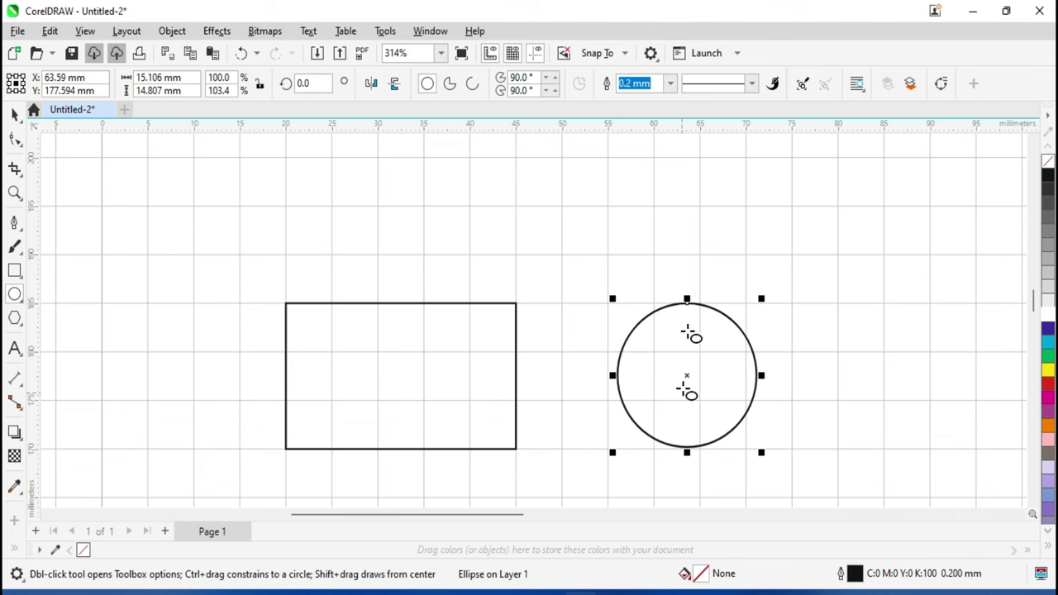
click(600, 55)
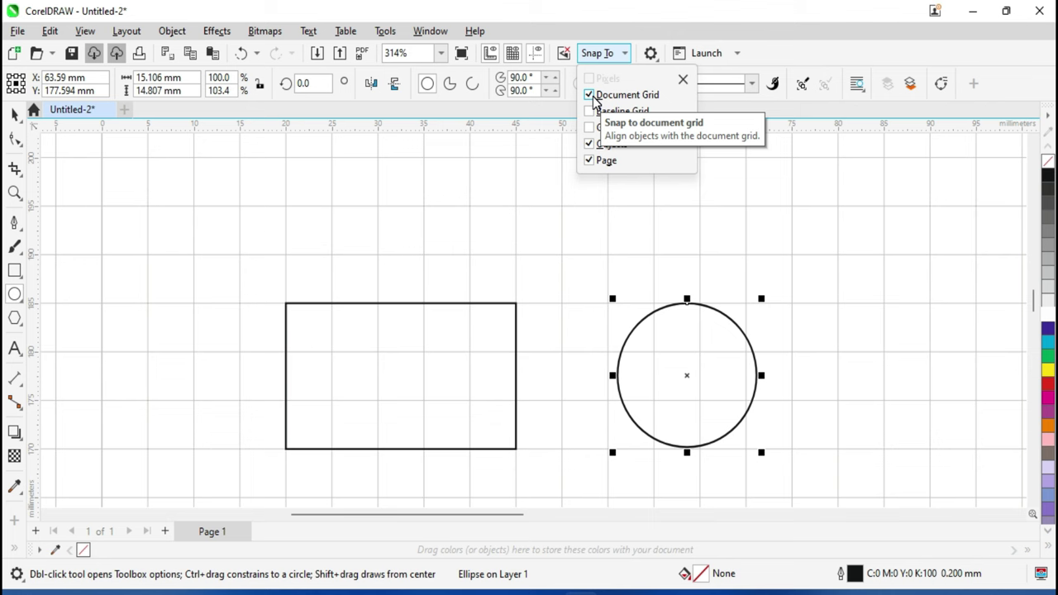
Step: Hide the document grid
click(85, 31)
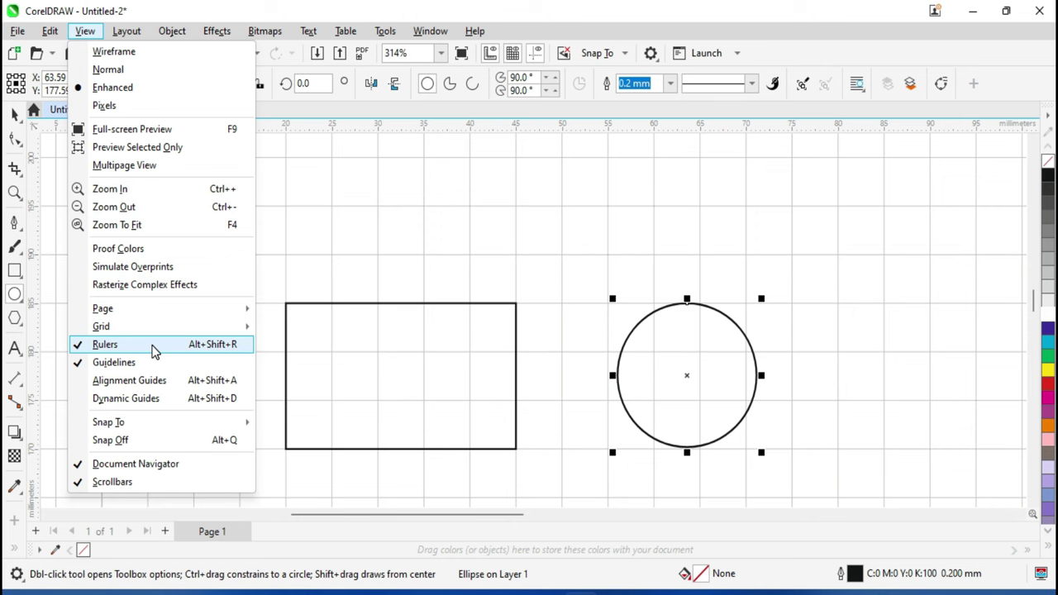
mouse_move(101, 326)
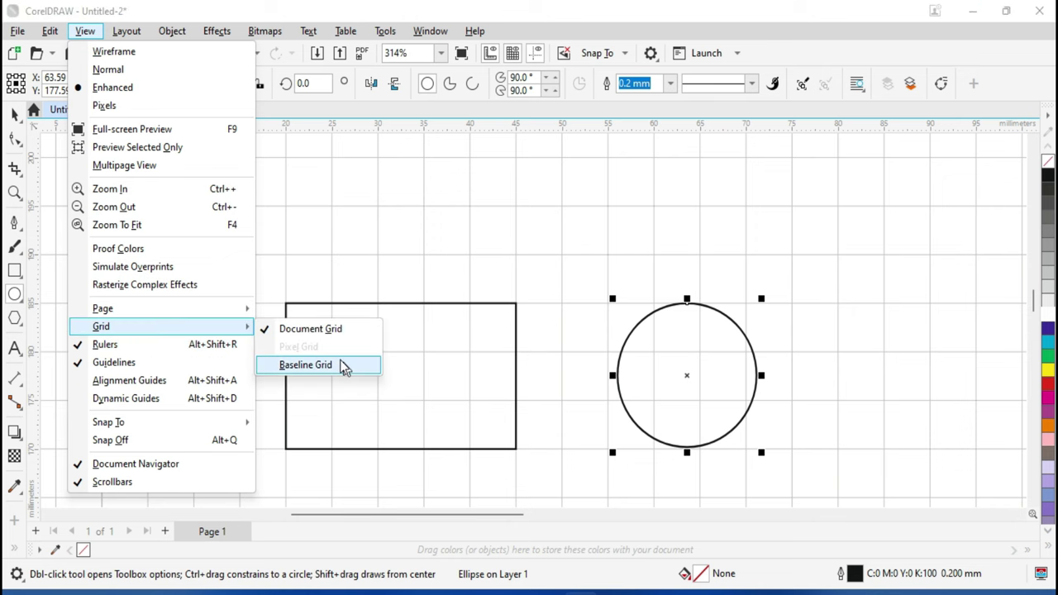
click(304, 331)
scroll(442, 346, down, 3)
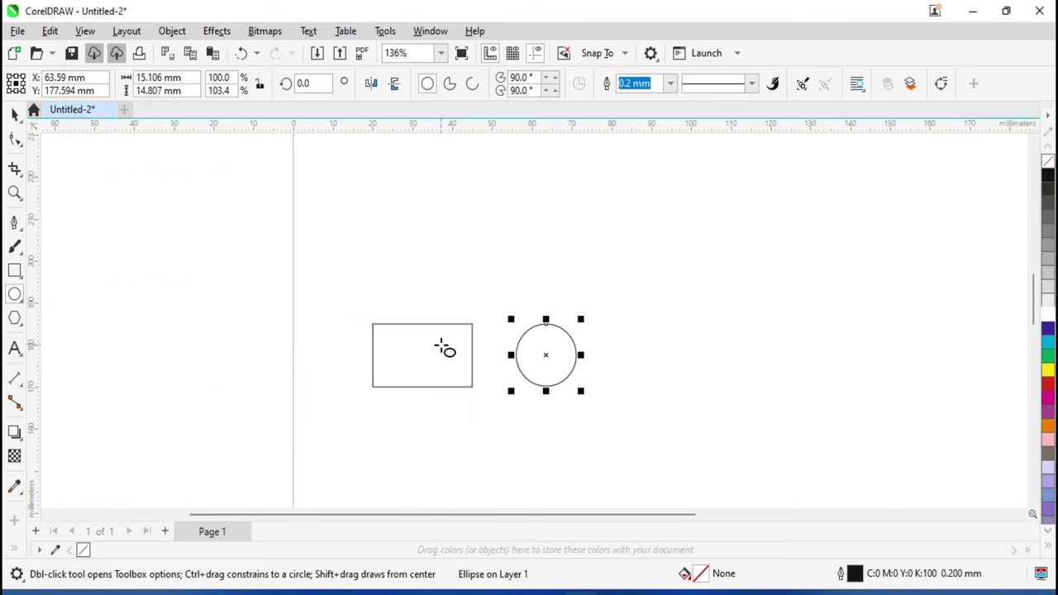
Step: Select and delete both the rectangle and the circle, leaving an empty canvas
click(14, 115)
drag(105, 217, 697, 465)
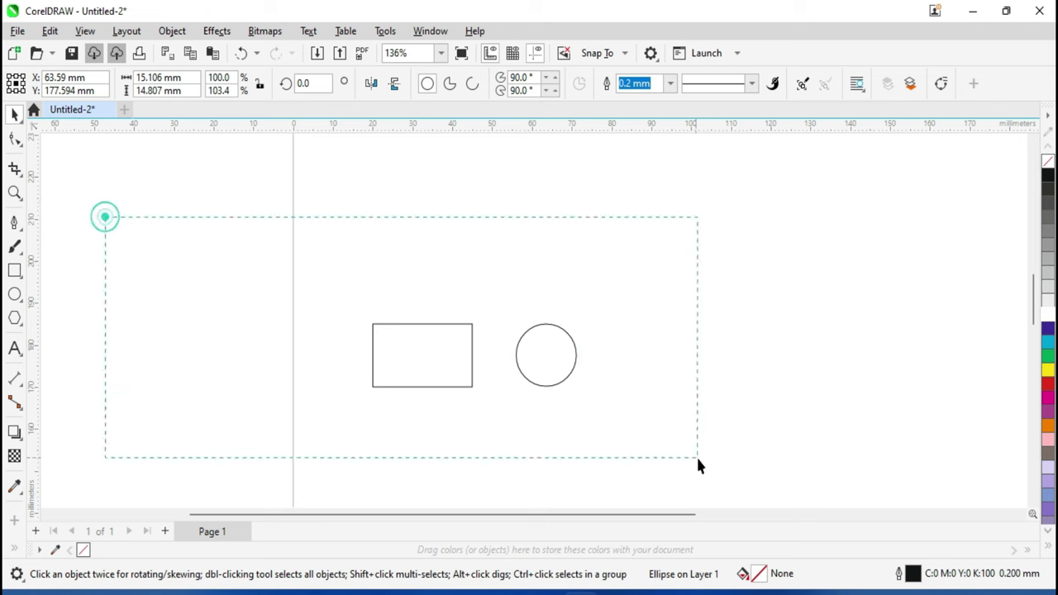
key(Delete)
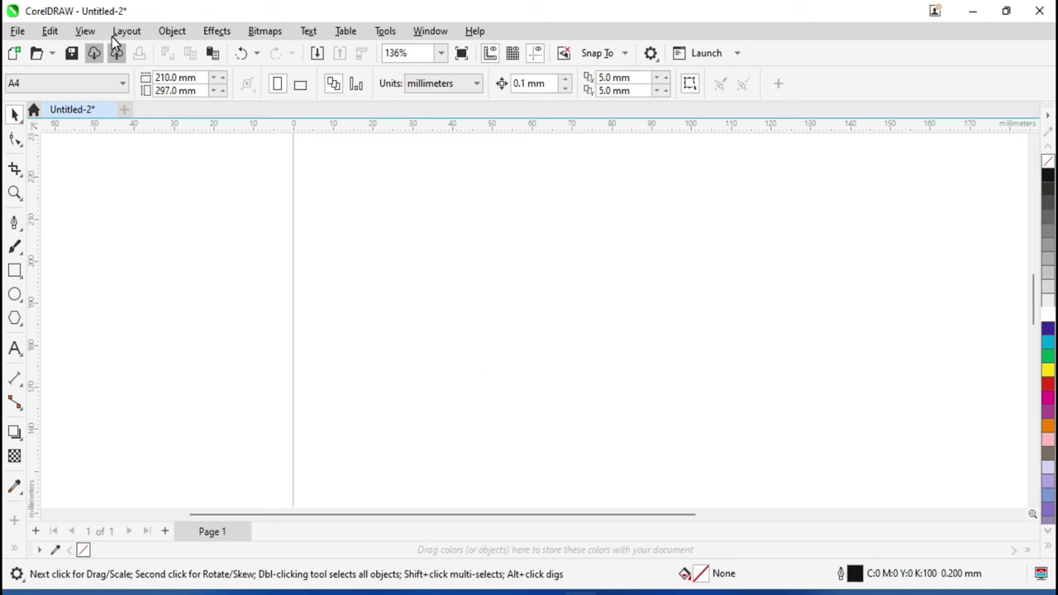
click(83, 31)
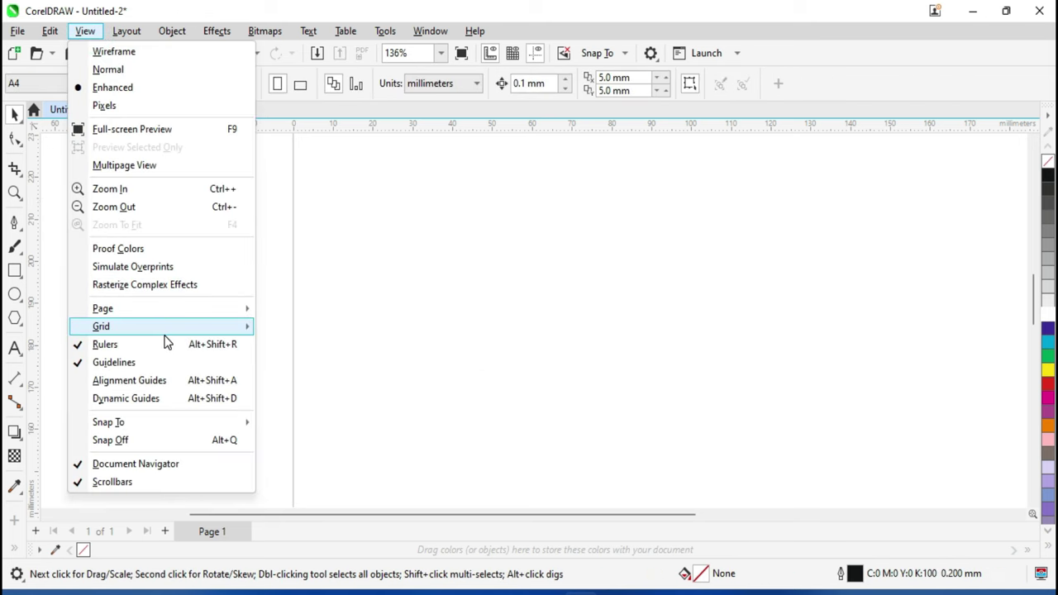
mouse_move(101, 326)
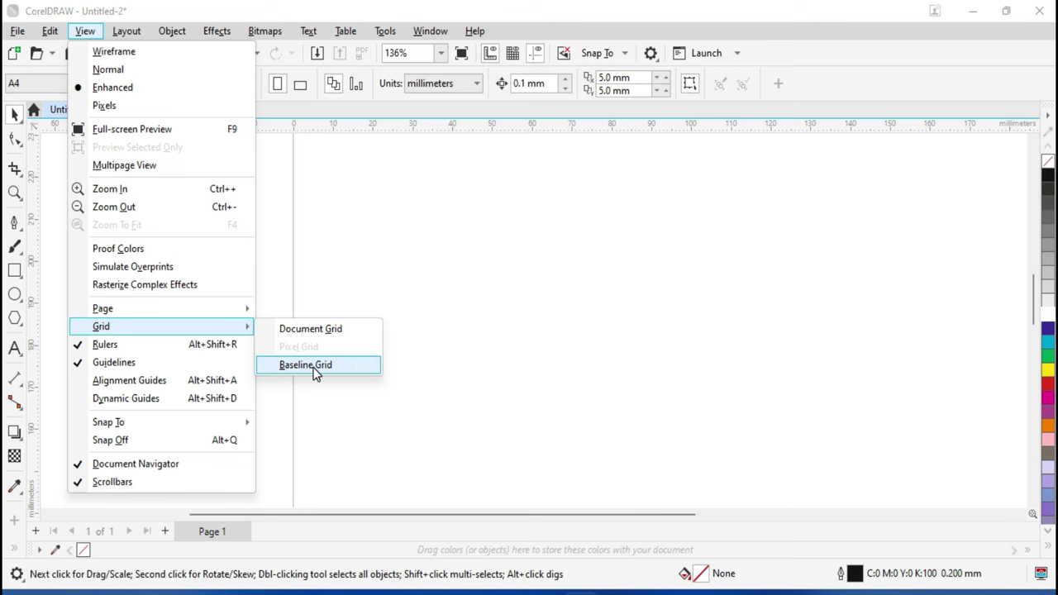
Step: Turn on the baseline grid and zoom in to inspect its horizontal lines
click(314, 366)
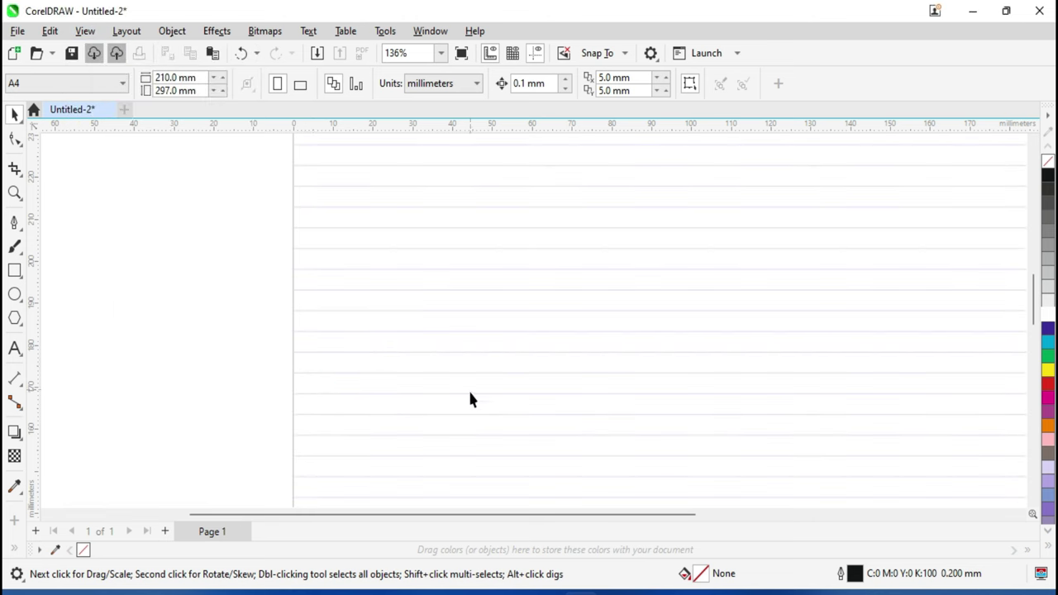
scroll(473, 402, down, 2)
scroll(478, 401, down, 1)
scroll(418, 281, up, 1)
scroll(417, 281, up, 1)
scroll(417, 281, up, 2)
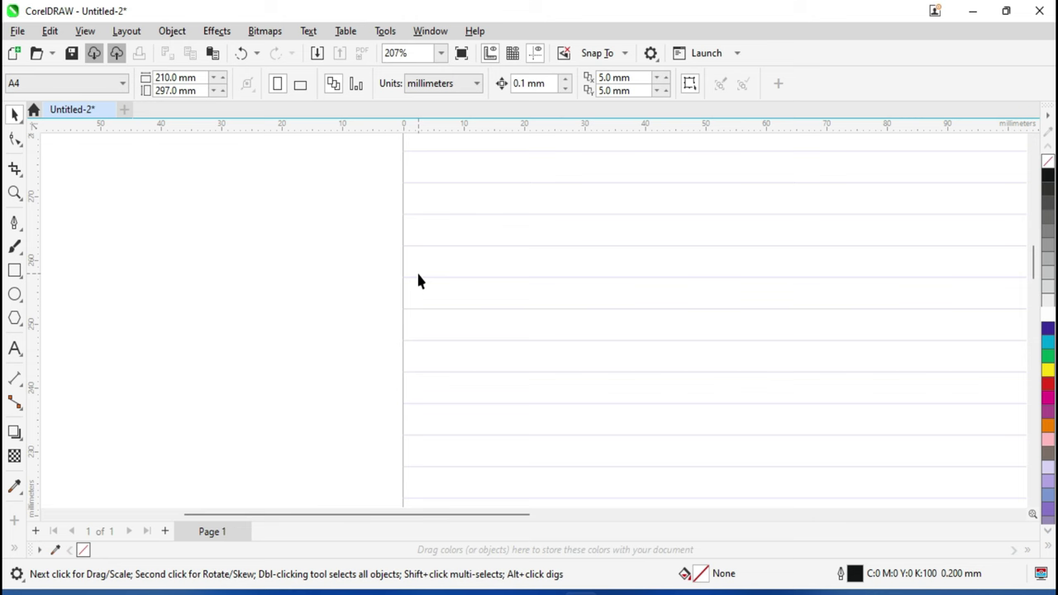
scroll(418, 281, up, 2)
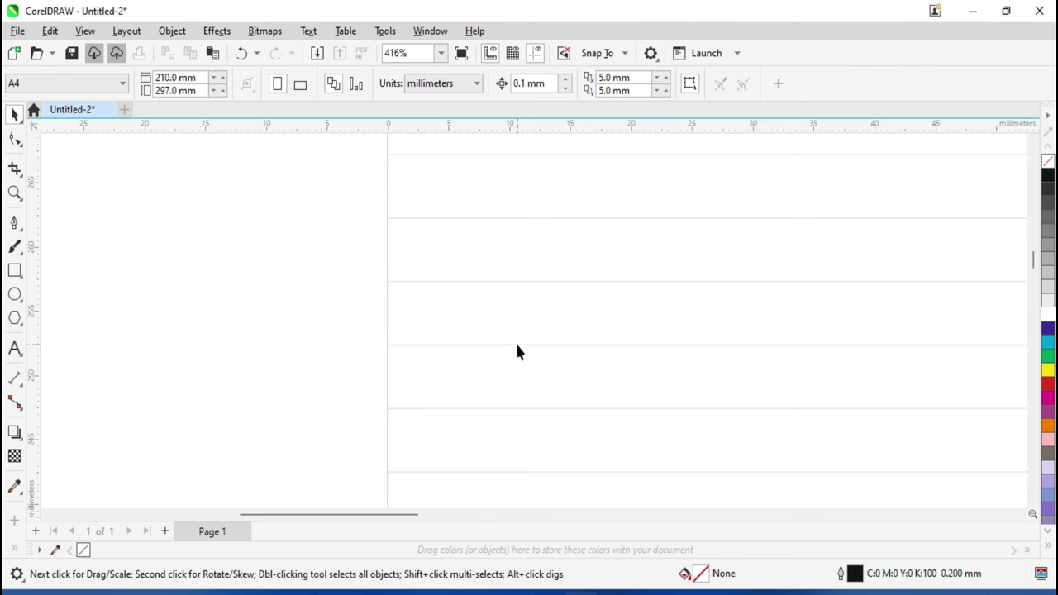
scroll(570, 314, down, 3)
scroll(568, 335, down, 2)
scroll(569, 347, down, 1)
scroll(636, 463, up, 2)
scroll(629, 447, up, 1)
scroll(612, 414, up, 3)
Step: Drag the text line left and snap it onto a baseline grid line at Y 141.427 mm
scroll(570, 374, down, 2)
drag(567, 357, 398, 370)
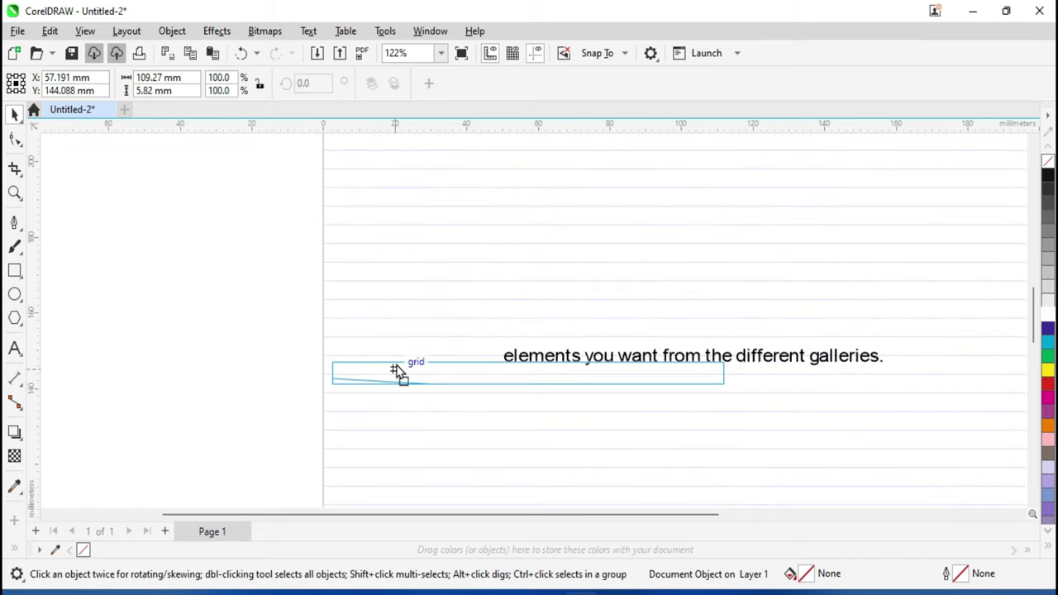
scroll(393, 373, up, 3)
drag(398, 370, 342, 430)
scroll(385, 380, up, 1)
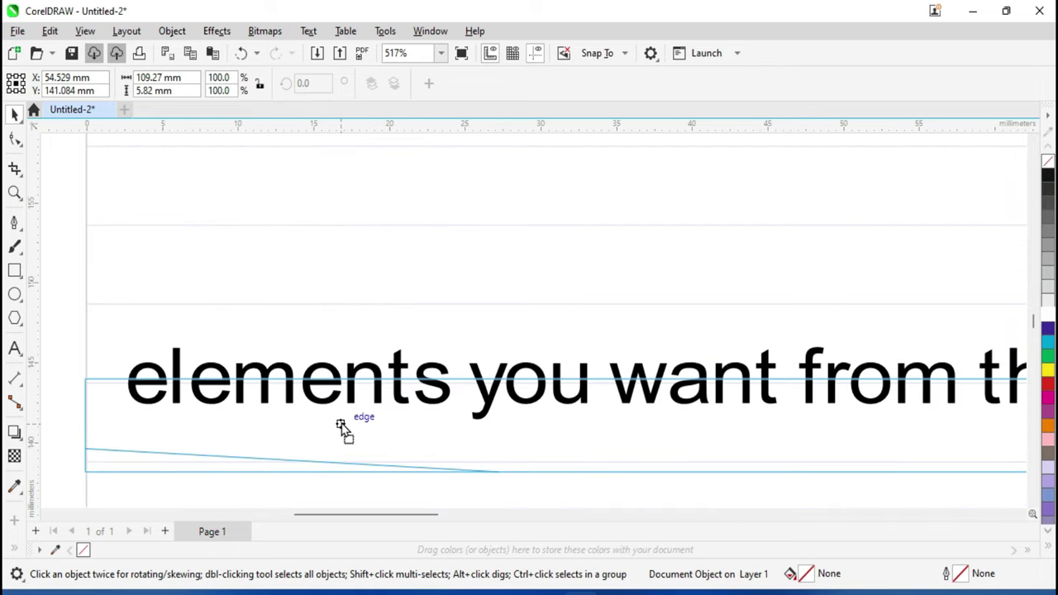
scroll(597, 465, down, 2)
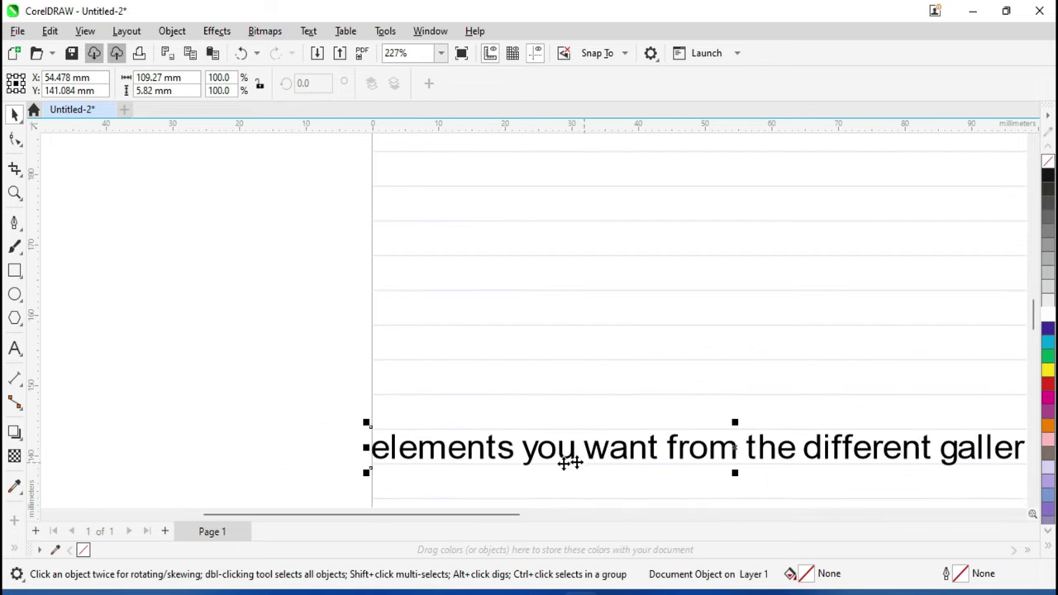
scroll(565, 463, up, 2)
scroll(562, 465, up, 2)
drag(530, 398, 533, 390)
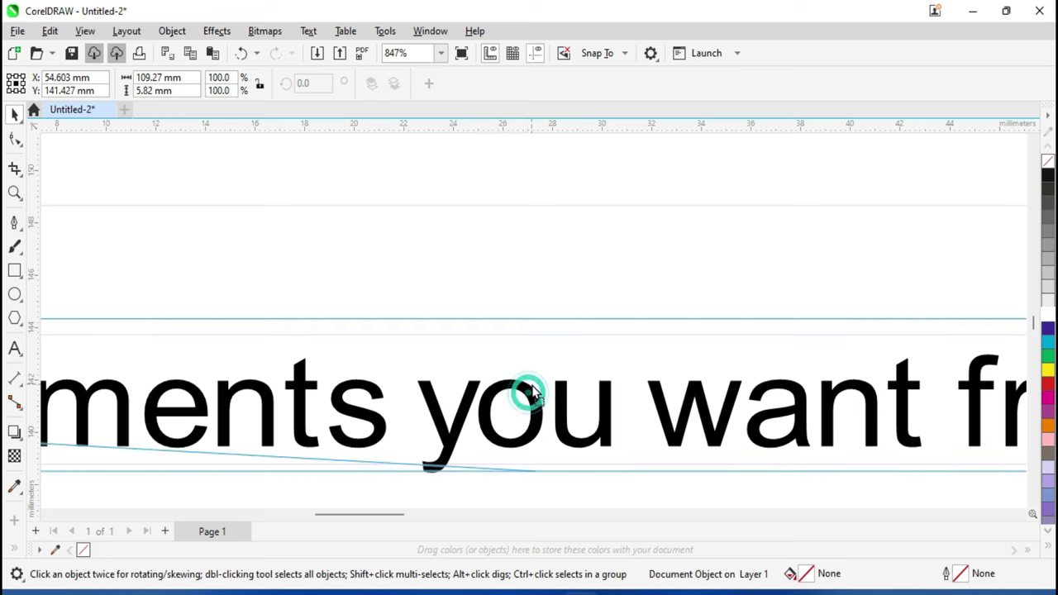
scroll(515, 466, down, 2)
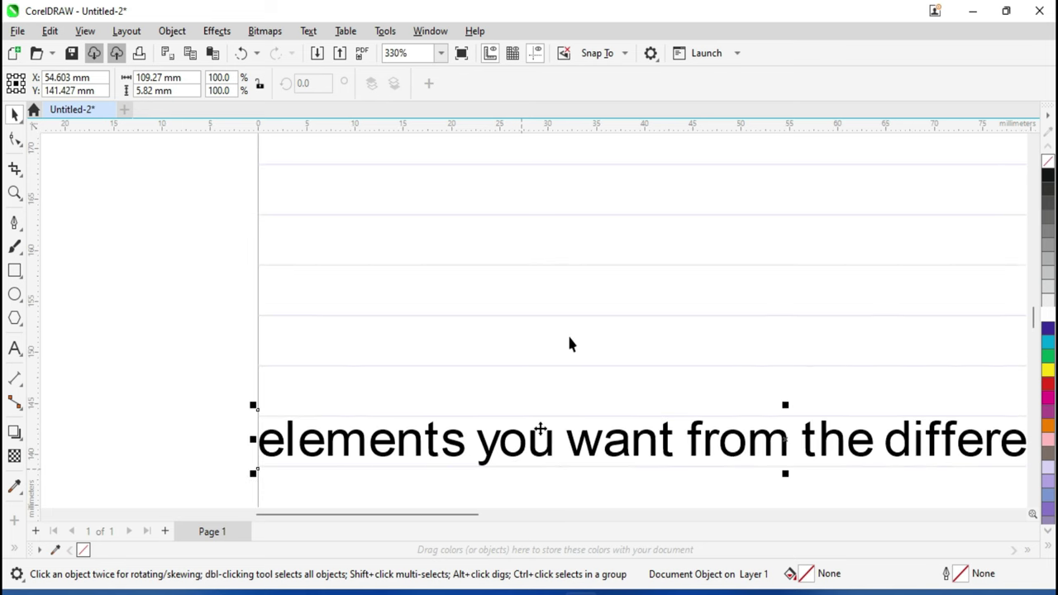
scroll(553, 351, down, 2)
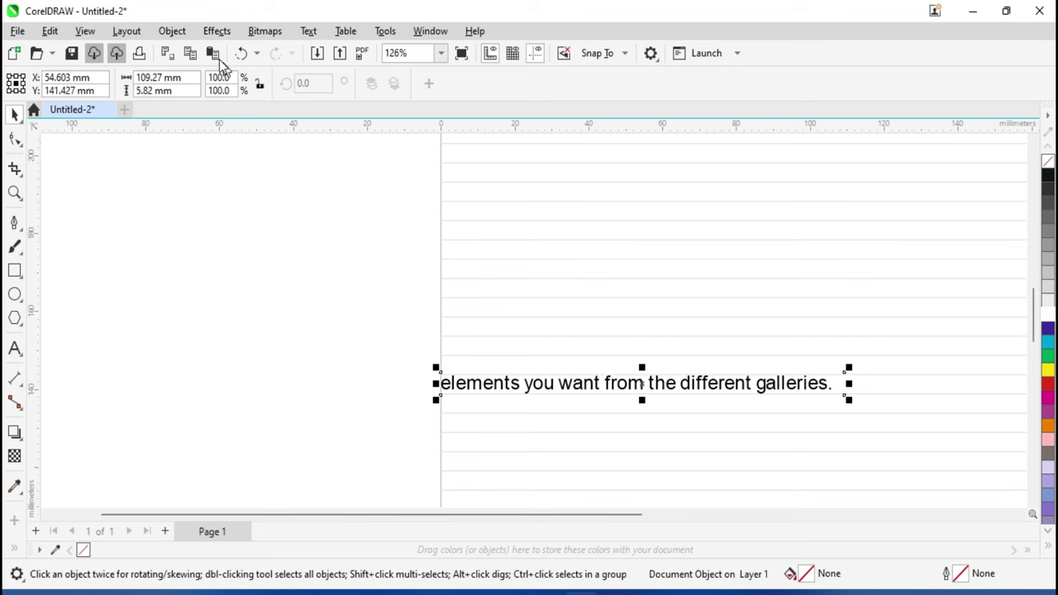
click(86, 32)
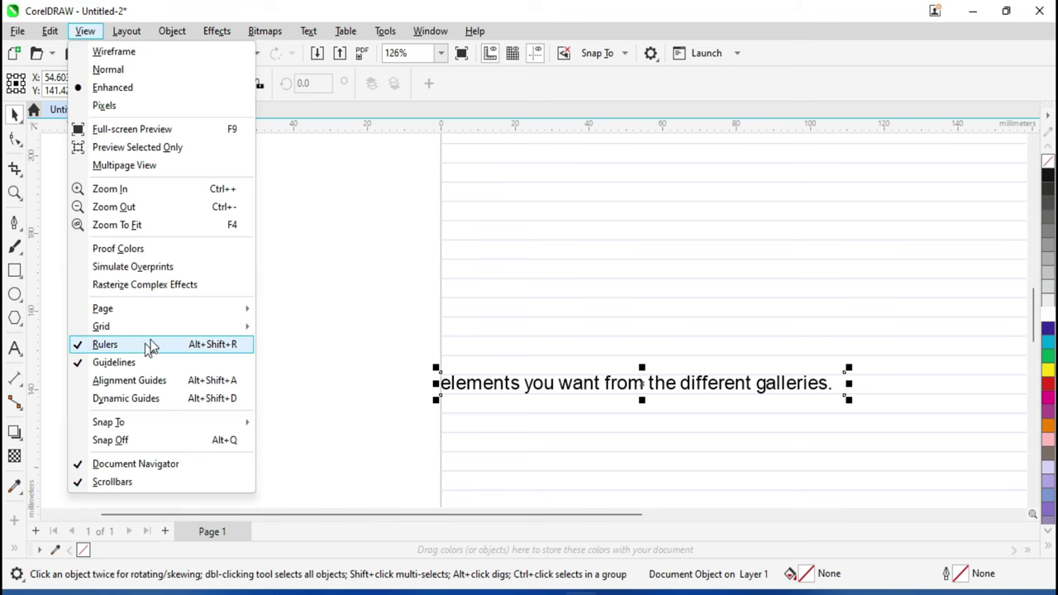
Step: Hide the rulers and the baseline grid
click(149, 347)
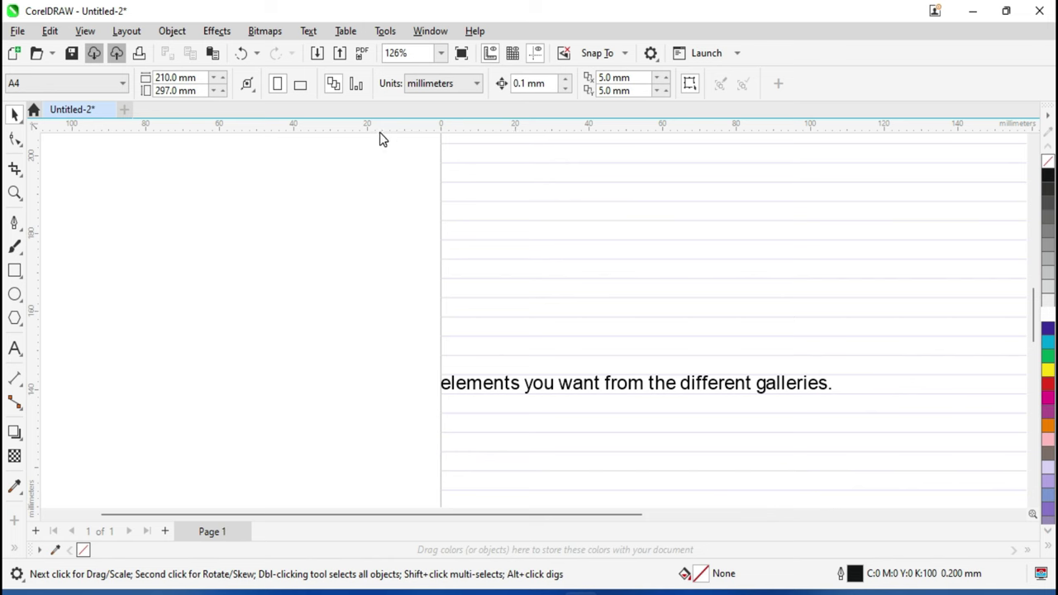
click(85, 30)
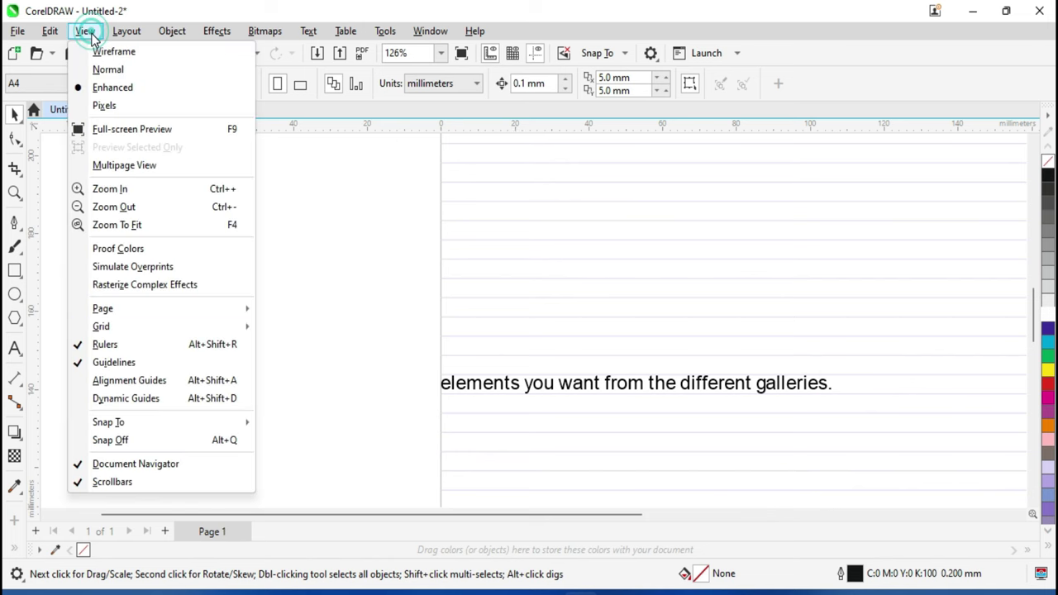
click(106, 344)
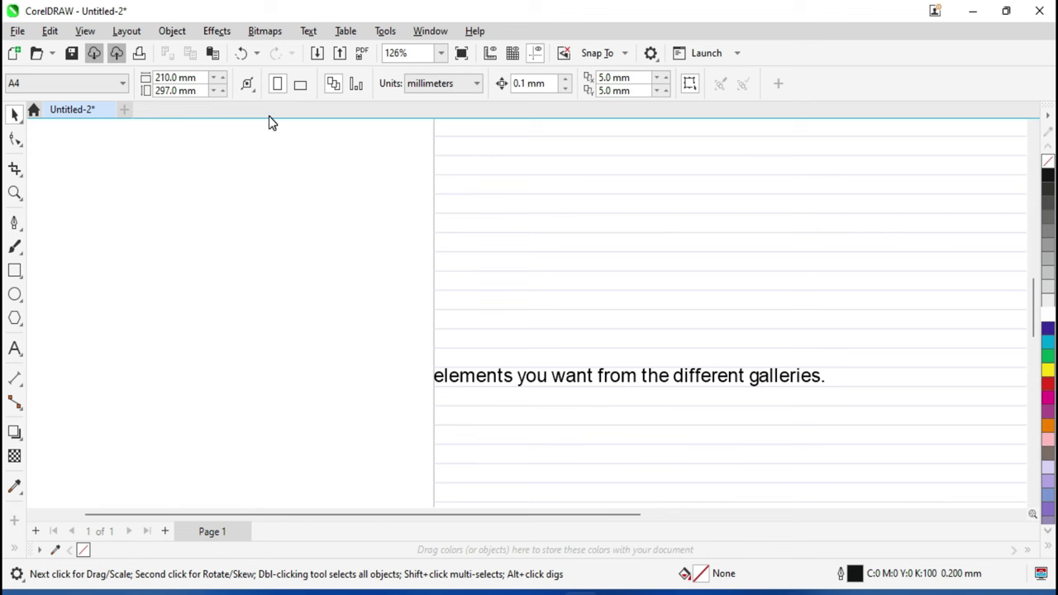
click(85, 31)
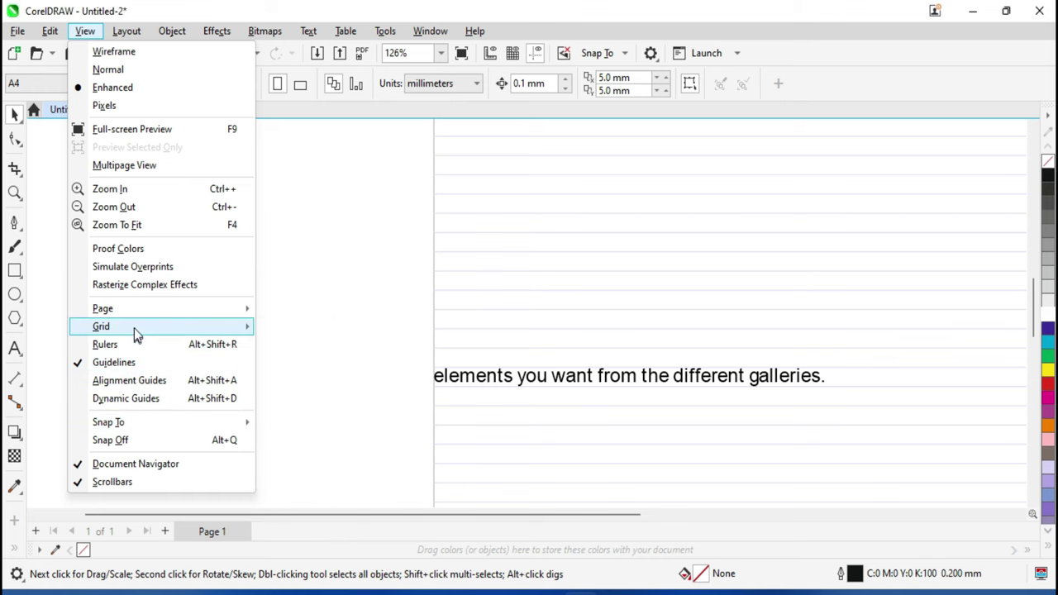
mouse_move(101, 326)
click(299, 366)
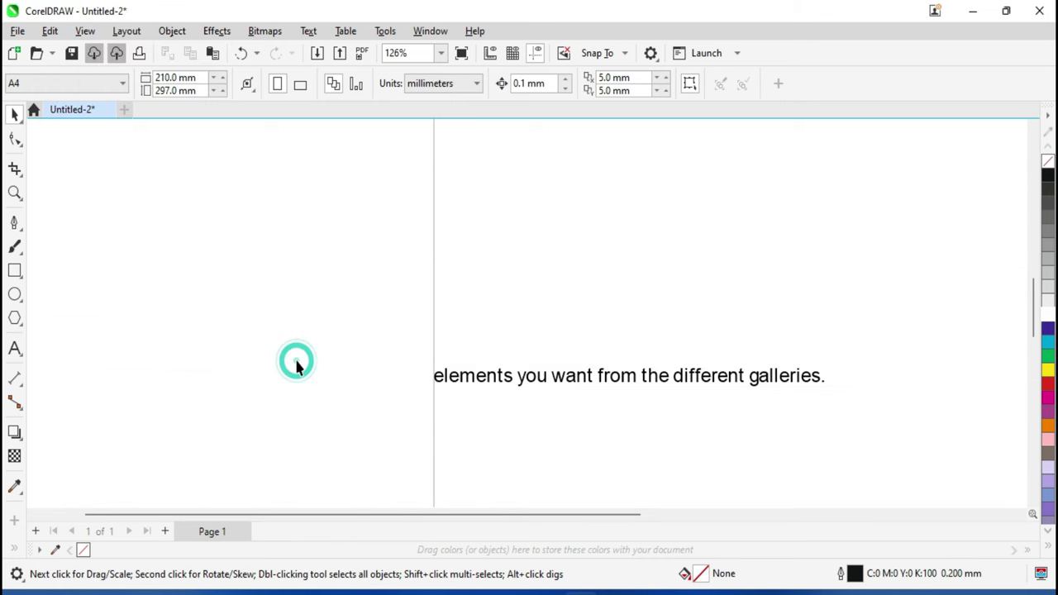
Step: Turn off guideline display and show the millimetre rulers again
click(85, 30)
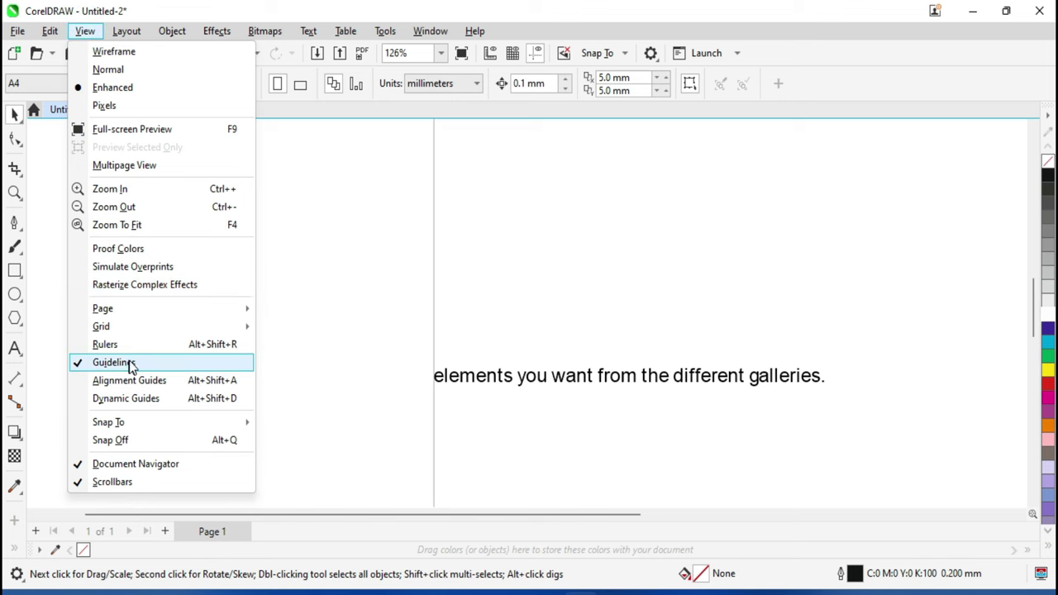
click(130, 363)
click(86, 31)
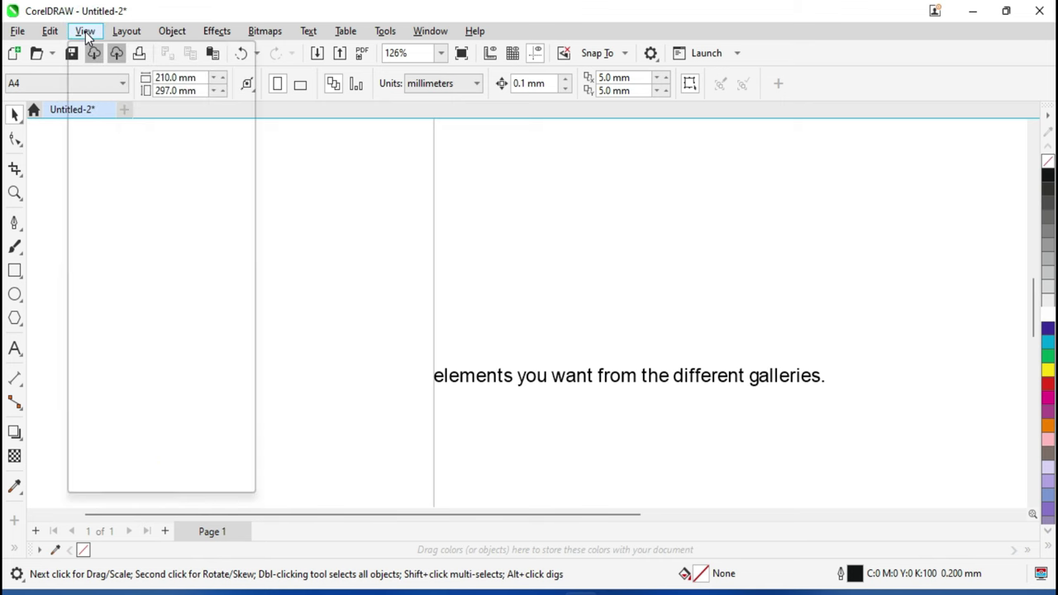
click(124, 343)
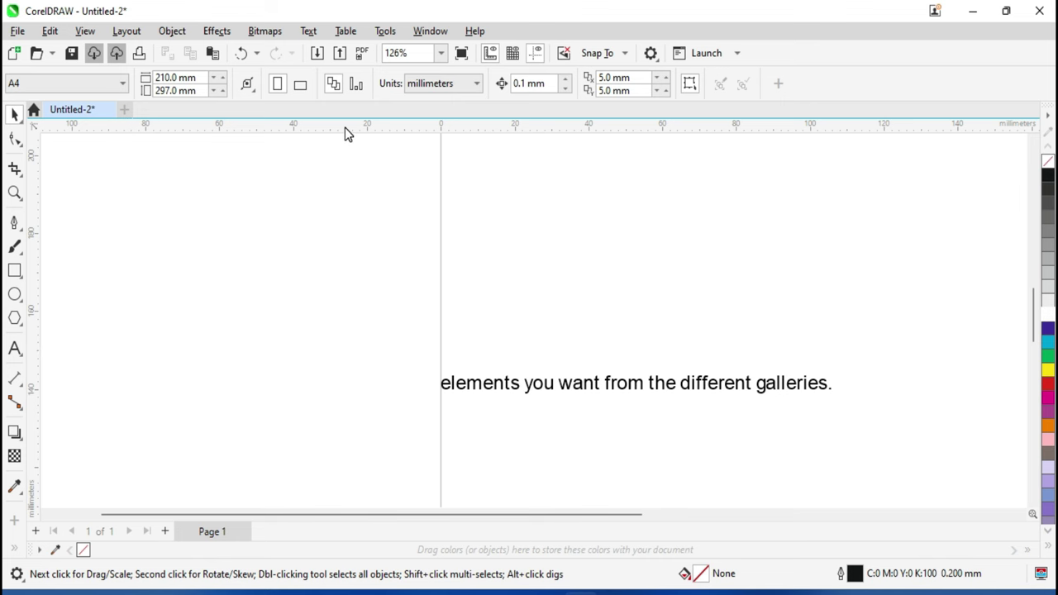
Step: Drag a horizontal guideline onto the page from the top ruler, then hide guidelines
drag(344, 127, 361, 279)
click(359, 278)
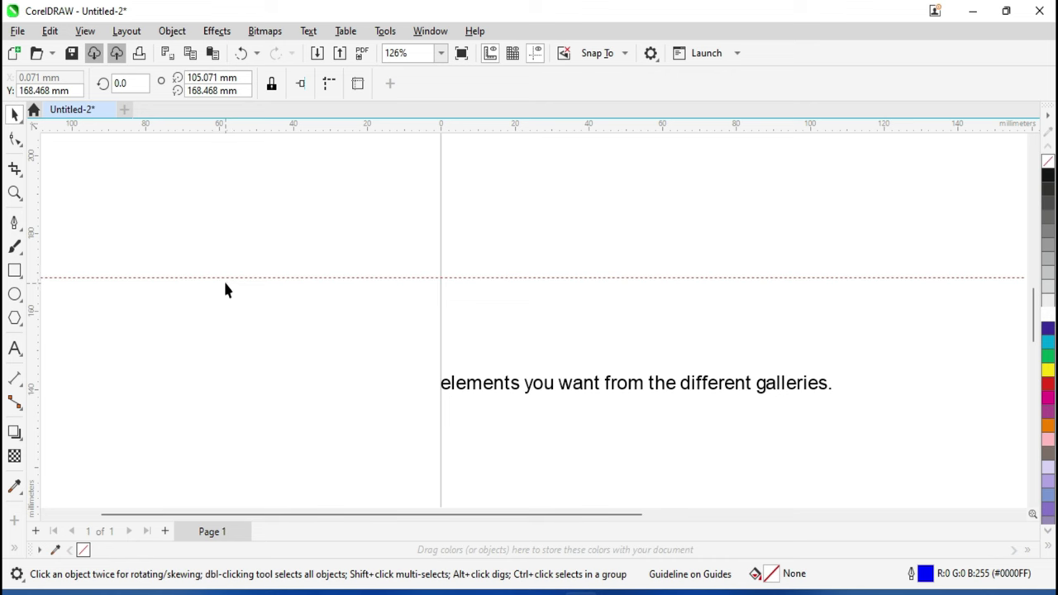
click(80, 31)
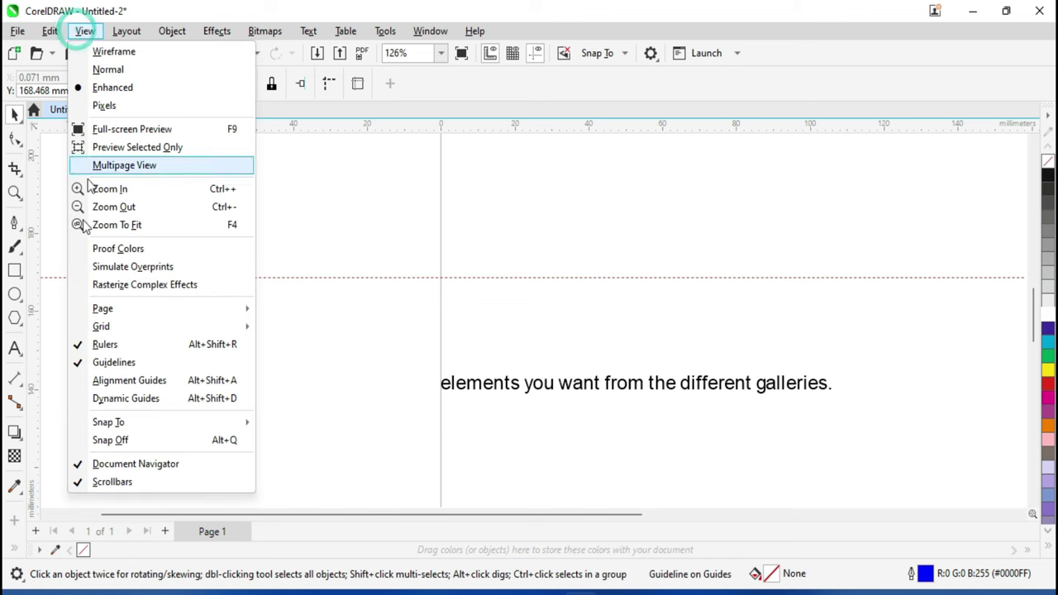
click(123, 364)
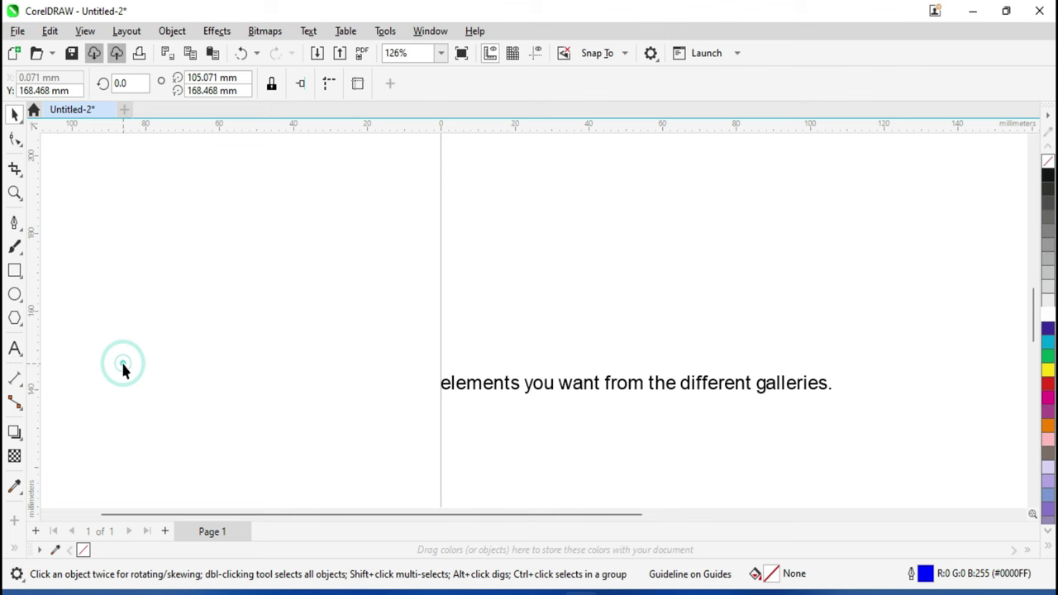
Step: Add a vertical guideline at -40 mm and display guidelines again
drag(33, 366, 289, 372)
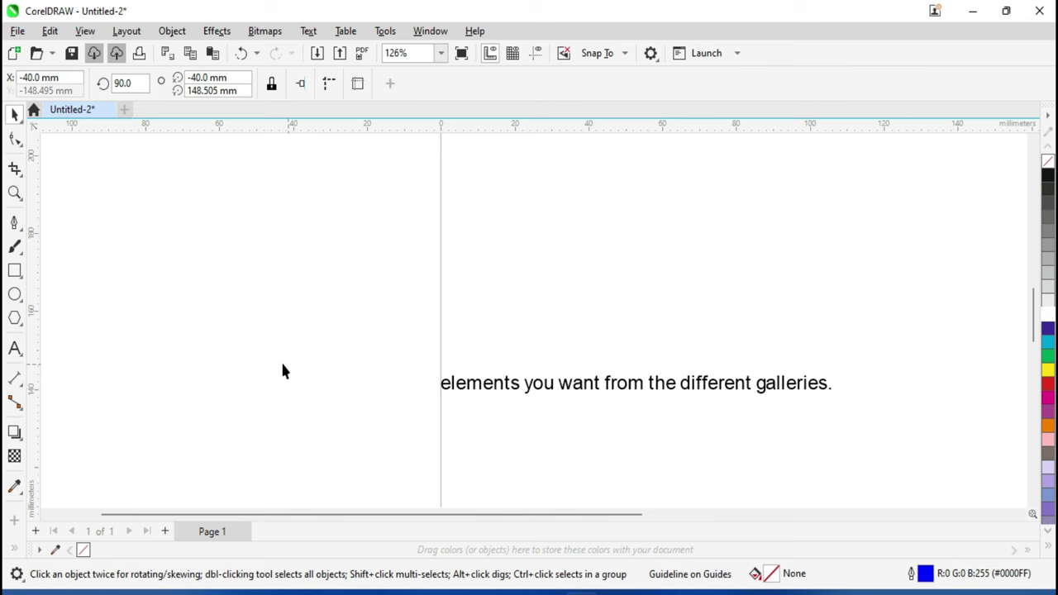
click(85, 32)
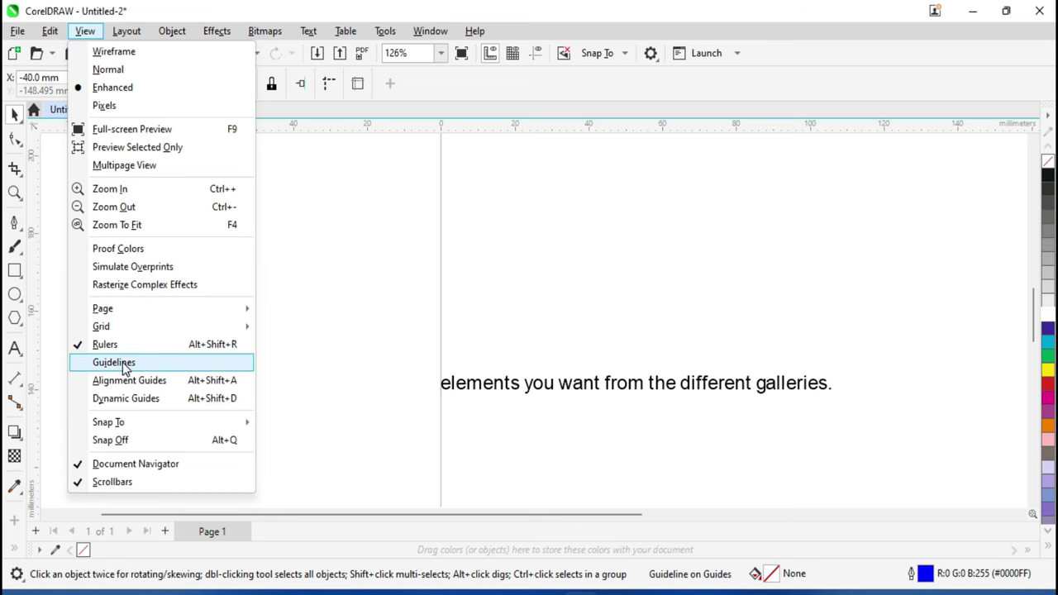
click(122, 362)
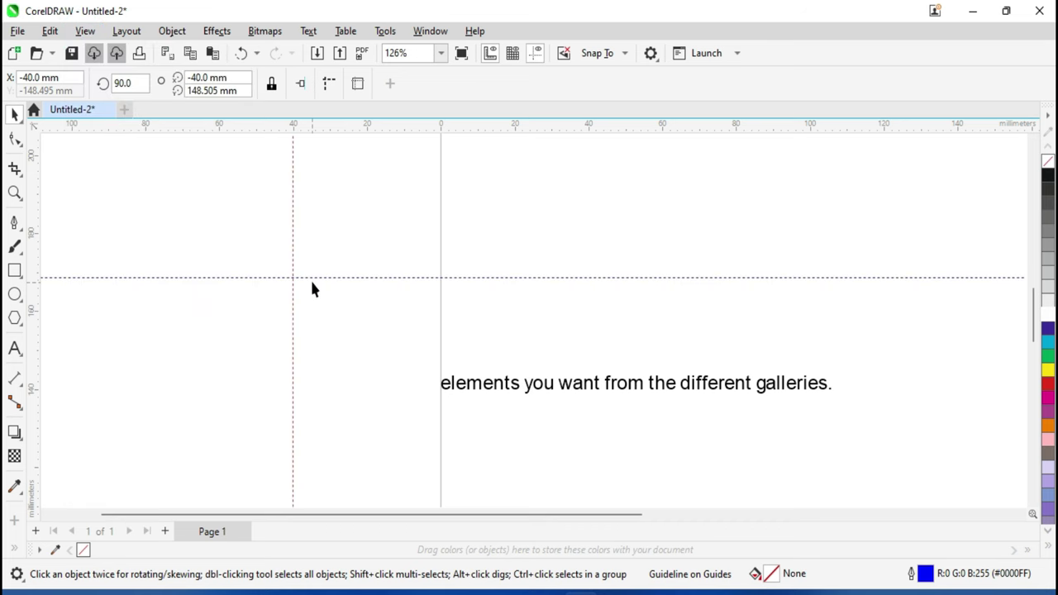
scroll(310, 278, up, 2)
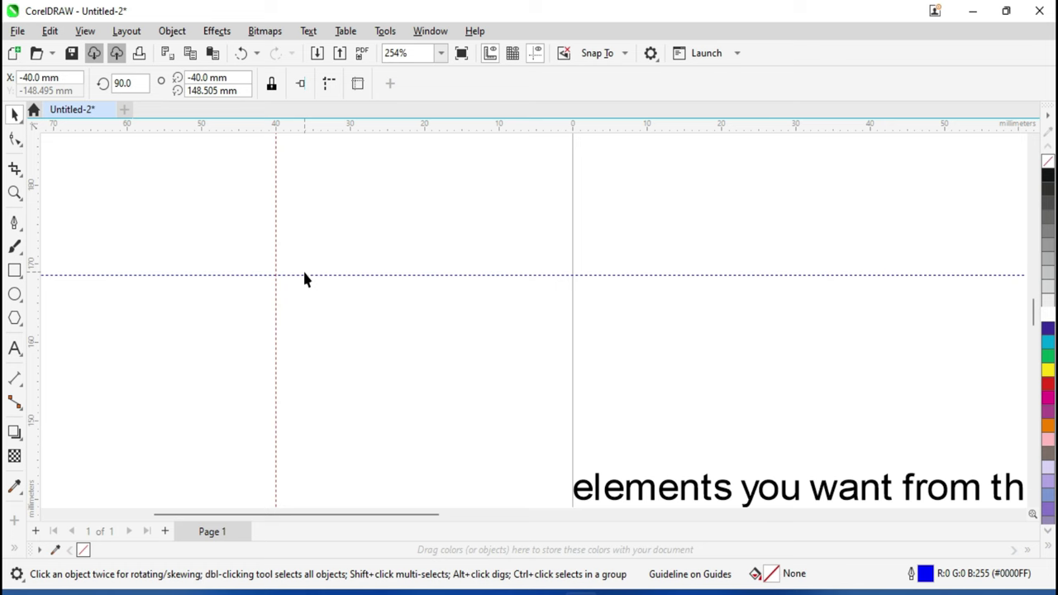
key(F6)
scroll(426, 256, up, 1)
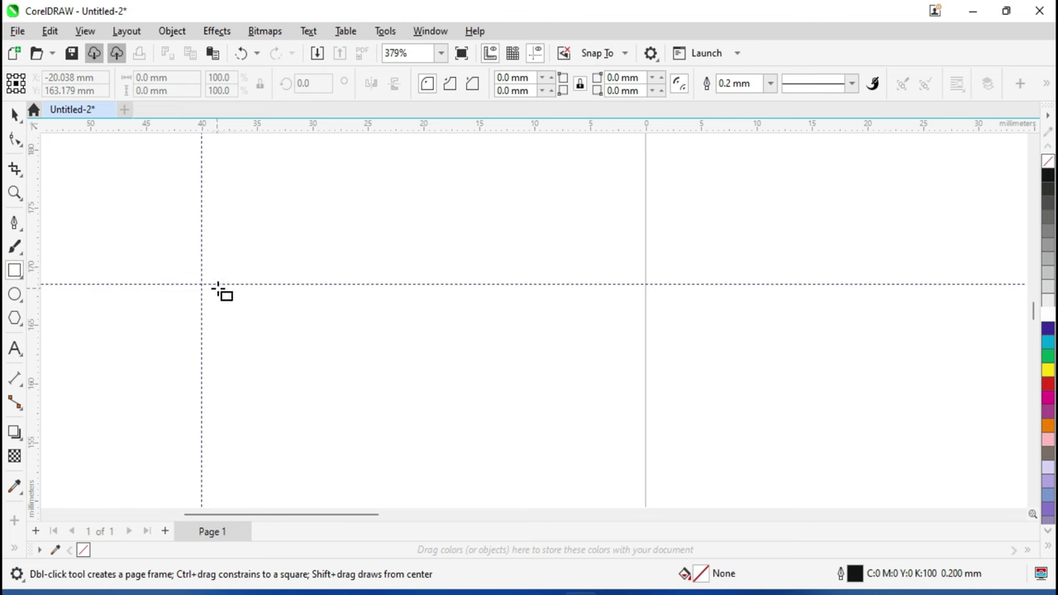
Step: Draw five rectangles with their top edges snapped to the horizontal guideline
drag(221, 285, 353, 444)
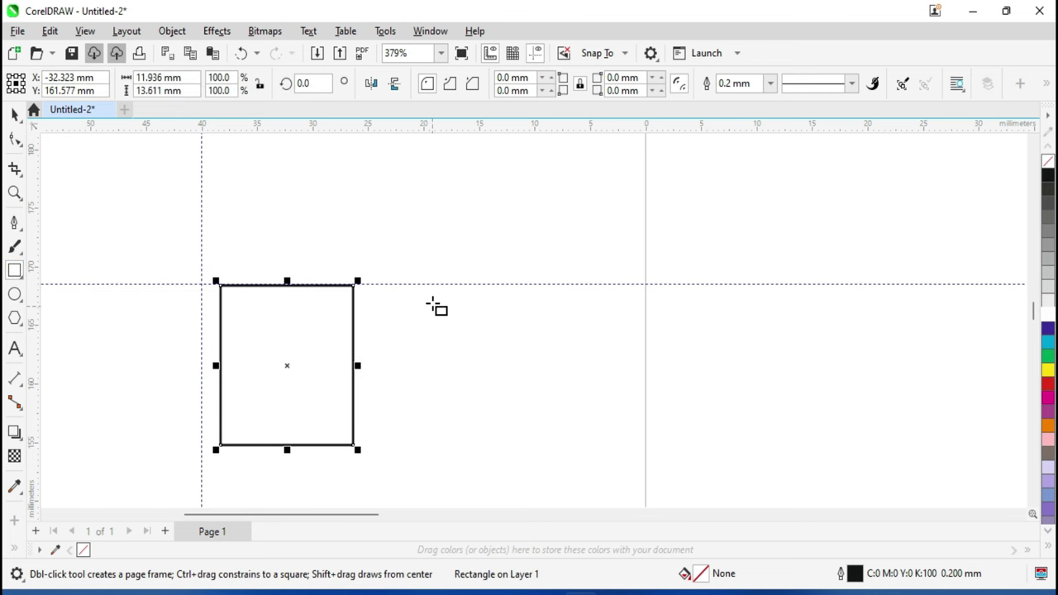
drag(426, 285, 582, 464)
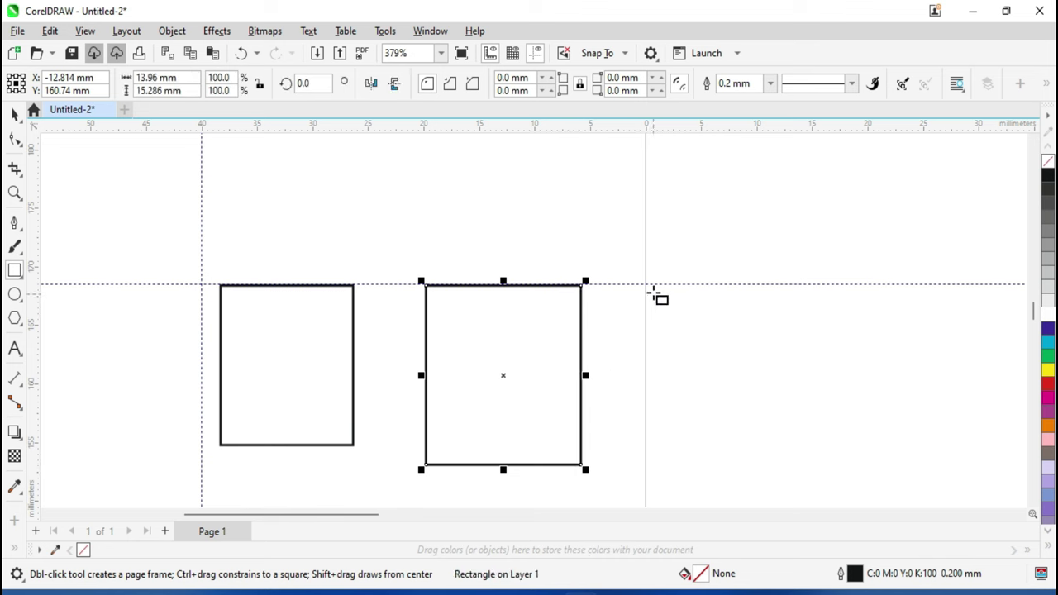
drag(652, 286, 747, 438)
drag(839, 285, 957, 464)
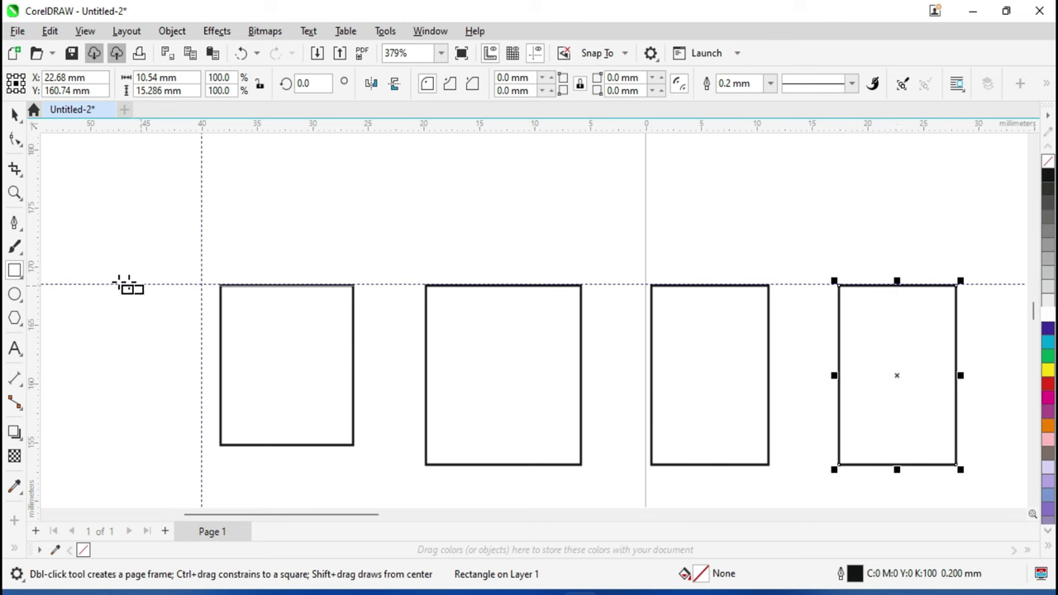
mouse_move(79, 284)
mouse_down()
mouse_move(141, 348)
mouse_move(168, 430)
mouse_move(153, 428)
mouse_up()
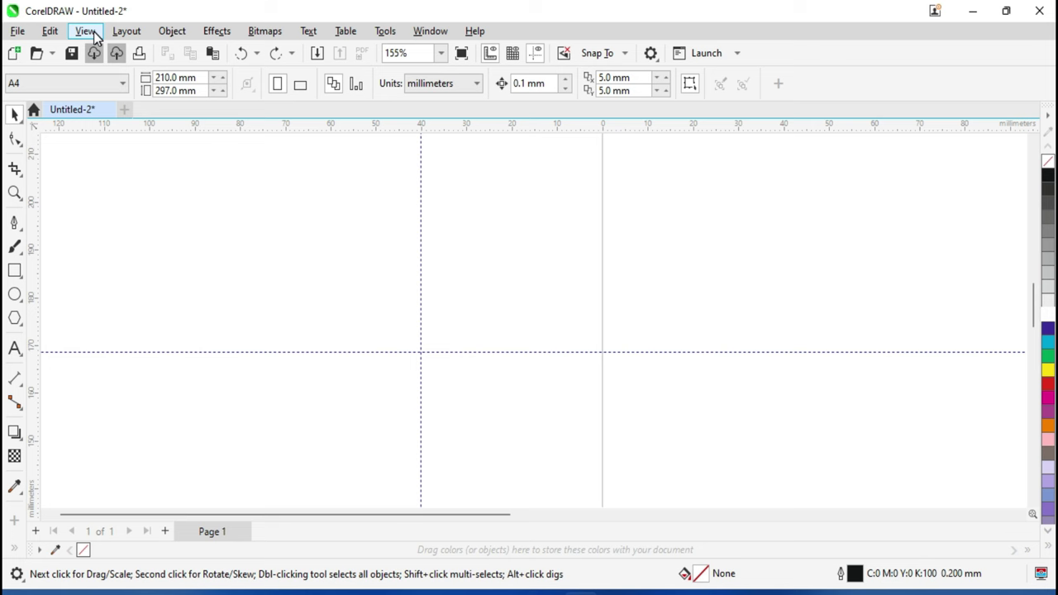
Step: Turn on alignment guides from the View menu
click(85, 31)
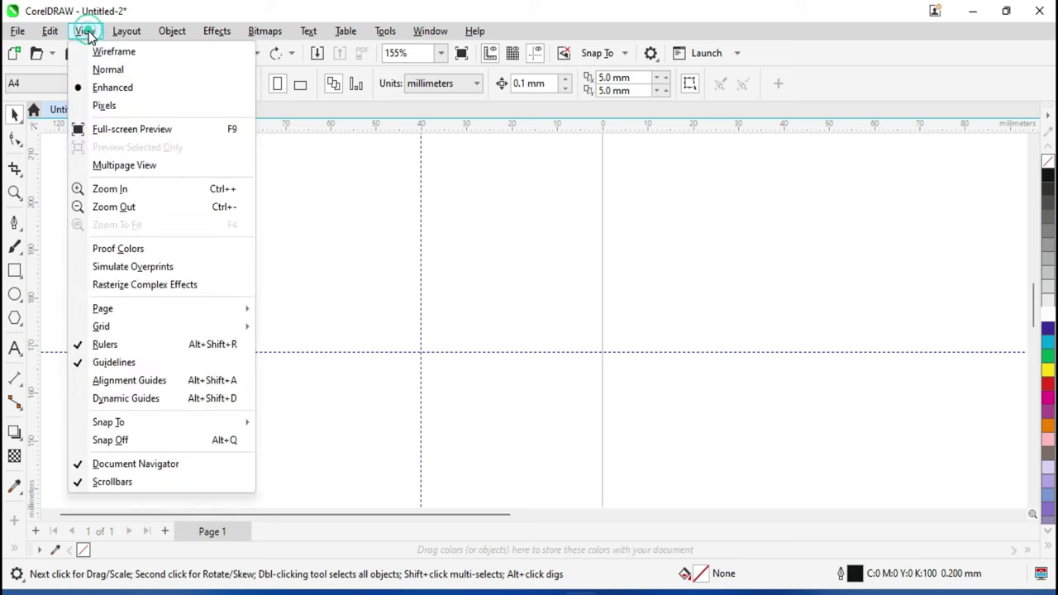
click(110, 382)
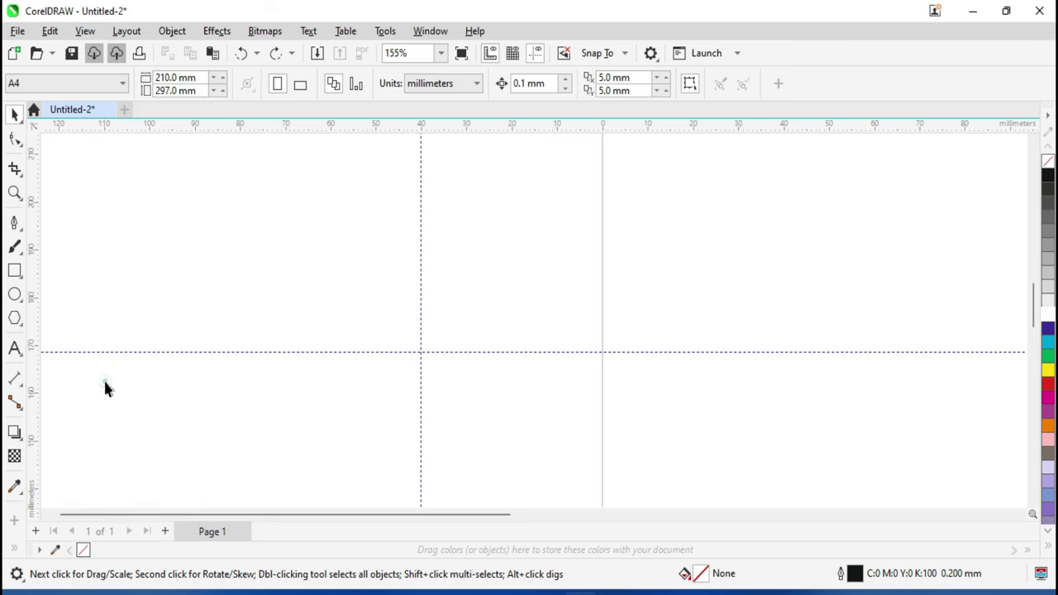
click(86, 31)
click(496, 320)
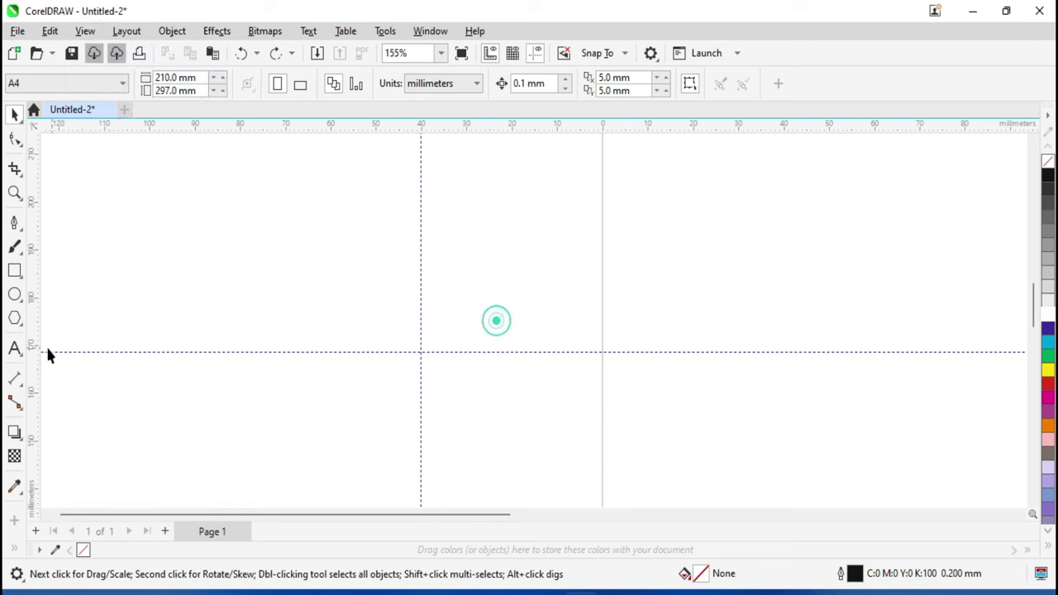
Step: Draw an ellipse left of the guidelines and scale it to 105%, about 17.059 × 19.048 mm
click(15, 295)
drag(204, 213, 286, 308)
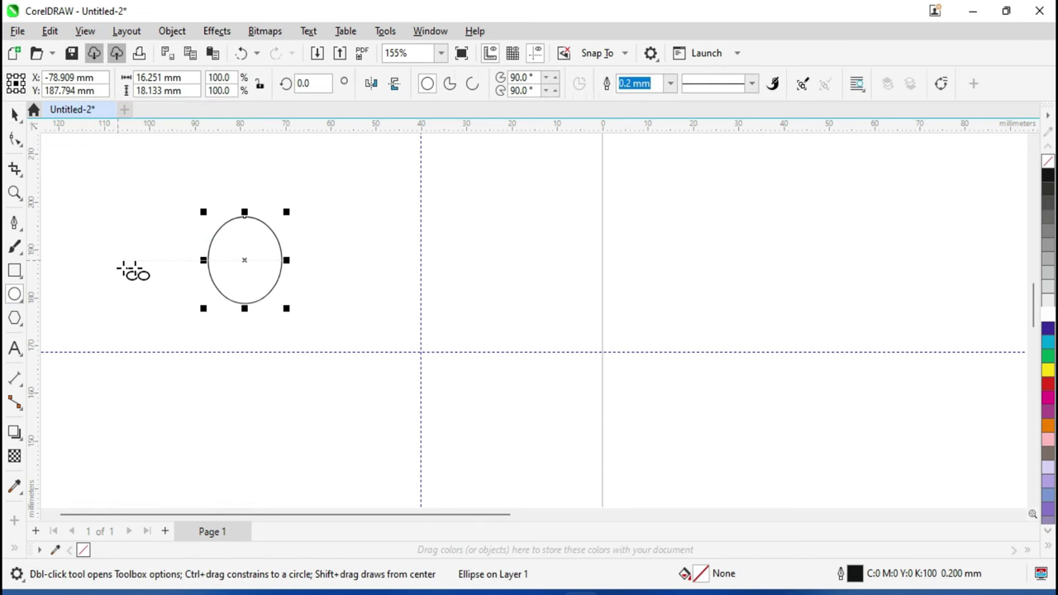
scroll(256, 267, up, 2)
scroll(256, 267, up, 2)
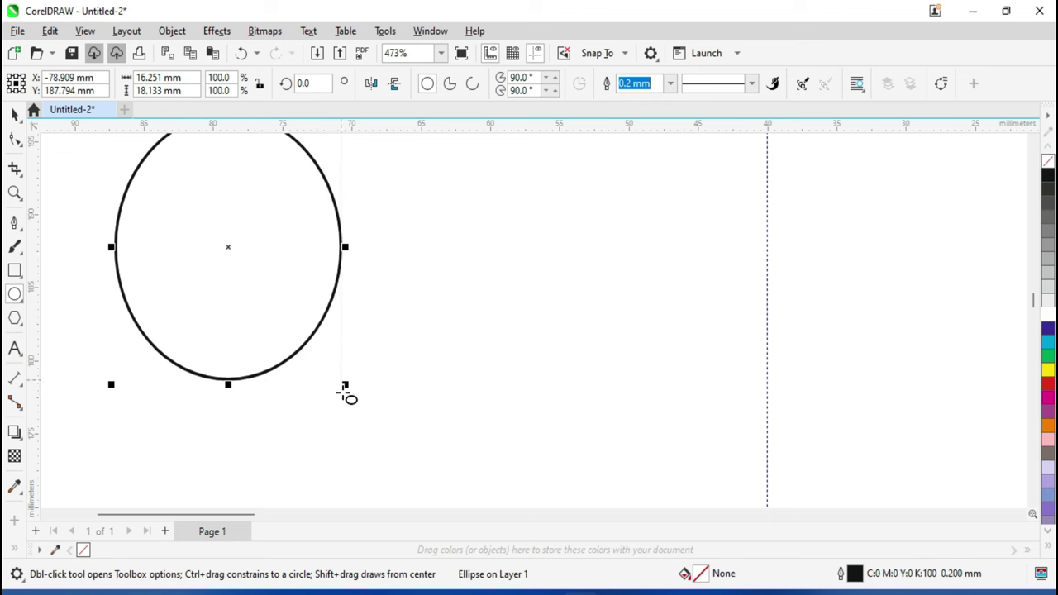
drag(344, 387, 356, 399)
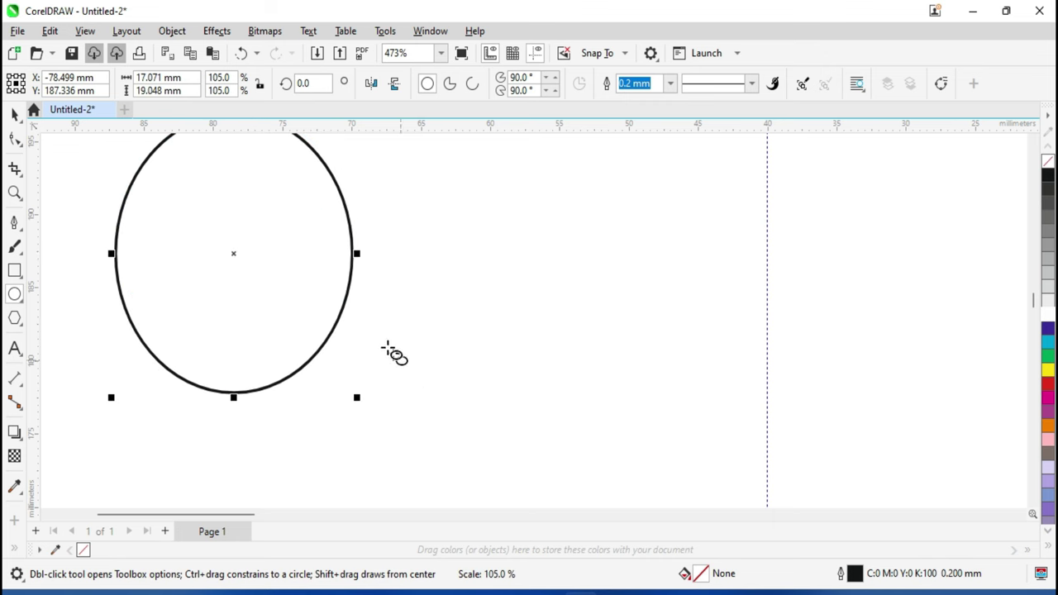
drag(357, 254, 355, 254)
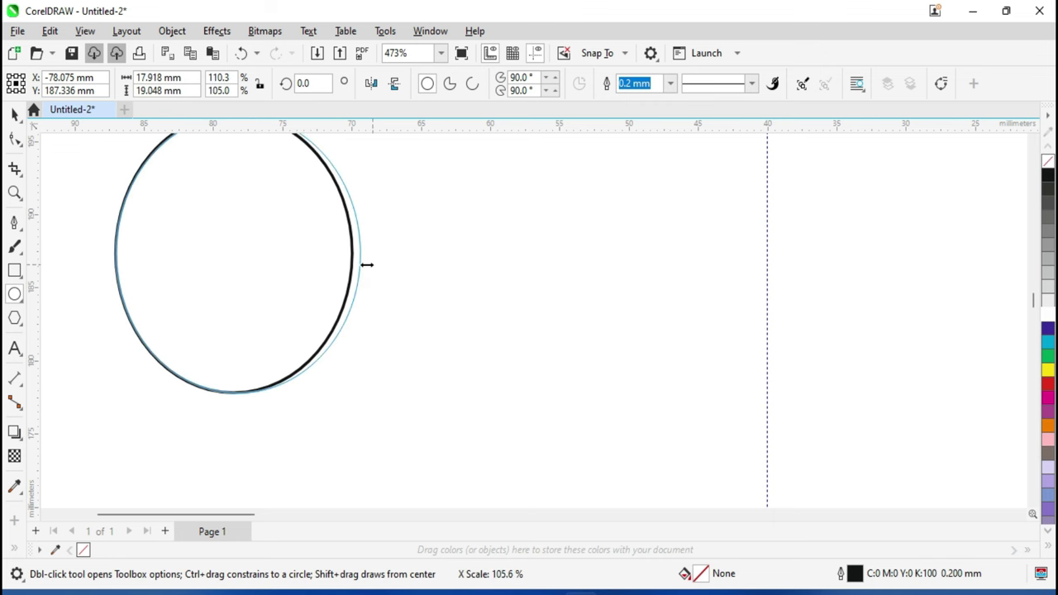
scroll(158, 248, up, 2)
scroll(278, 300, up, 2)
scroll(333, 291, down, 1)
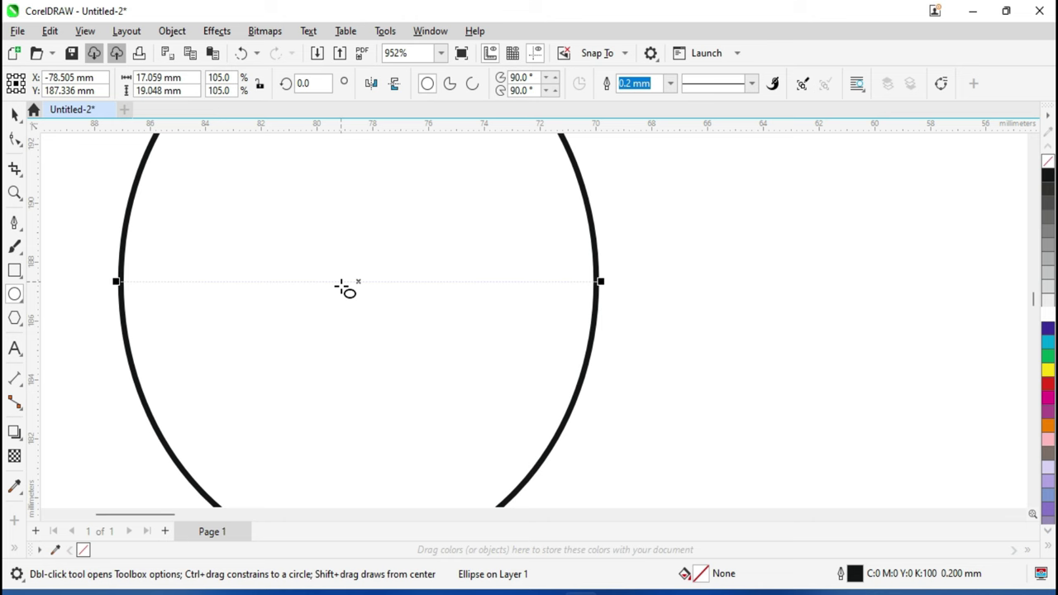
scroll(343, 287, down, 1)
scroll(343, 287, down, 1)
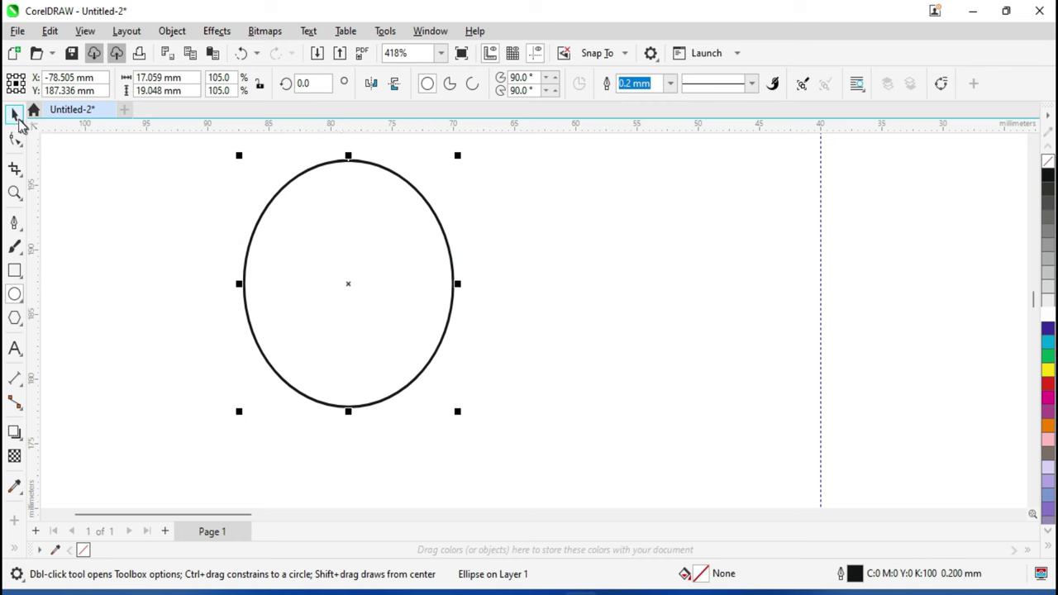
Step: Drag a copy of the ellipse to the right, level with the original, at X -57.894 mm
click(14, 115)
drag(344, 265, 607, 275)
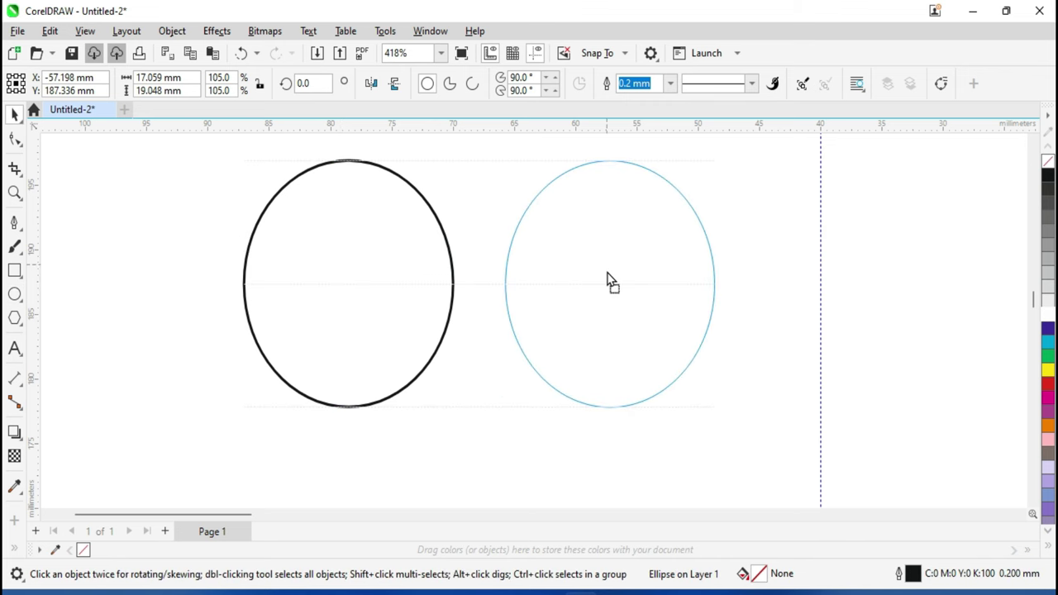
drag(607, 275, 617, 270)
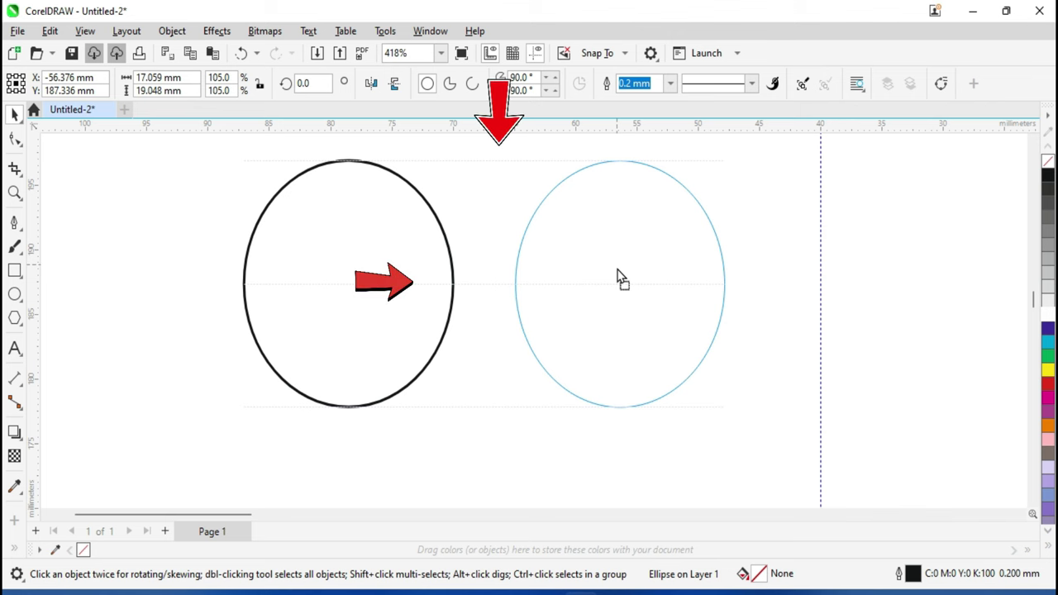
mouse_move(622, 278)
mouse_down()
mouse_move(623, 302)
mouse_move(618, 293)
mouse_up()
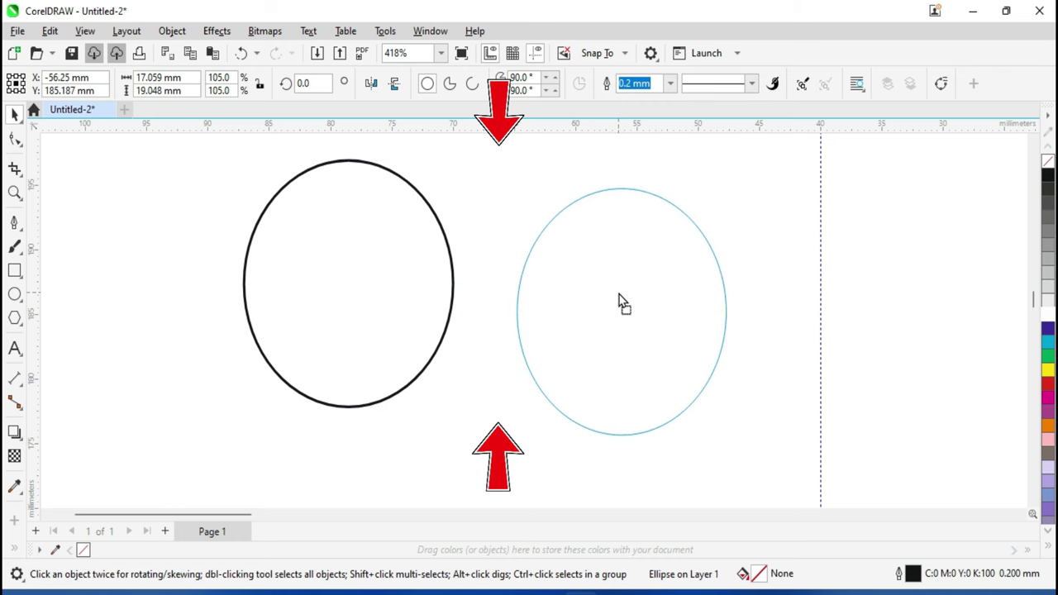
drag(622, 303, 624, 279)
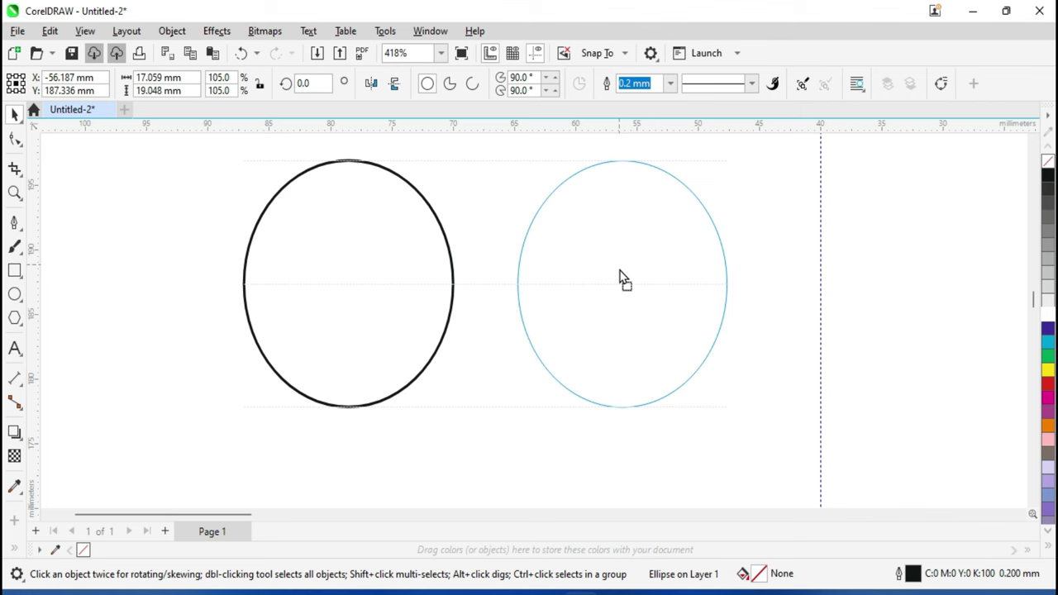
drag(620, 270, 619, 268)
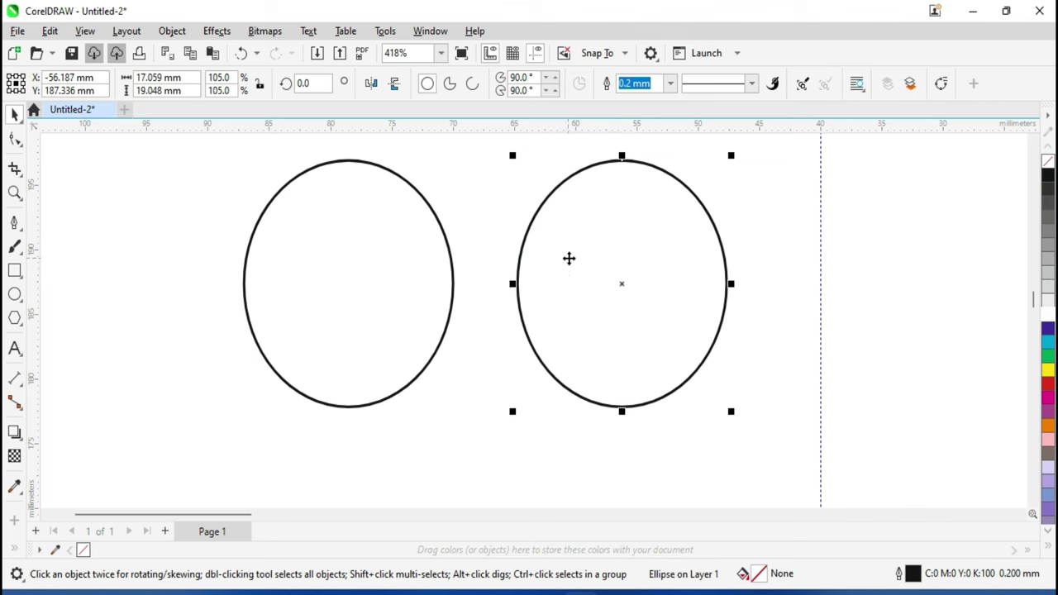
Step: Turn off alignment guides and nudge the right ellipse slightly upward
click(85, 30)
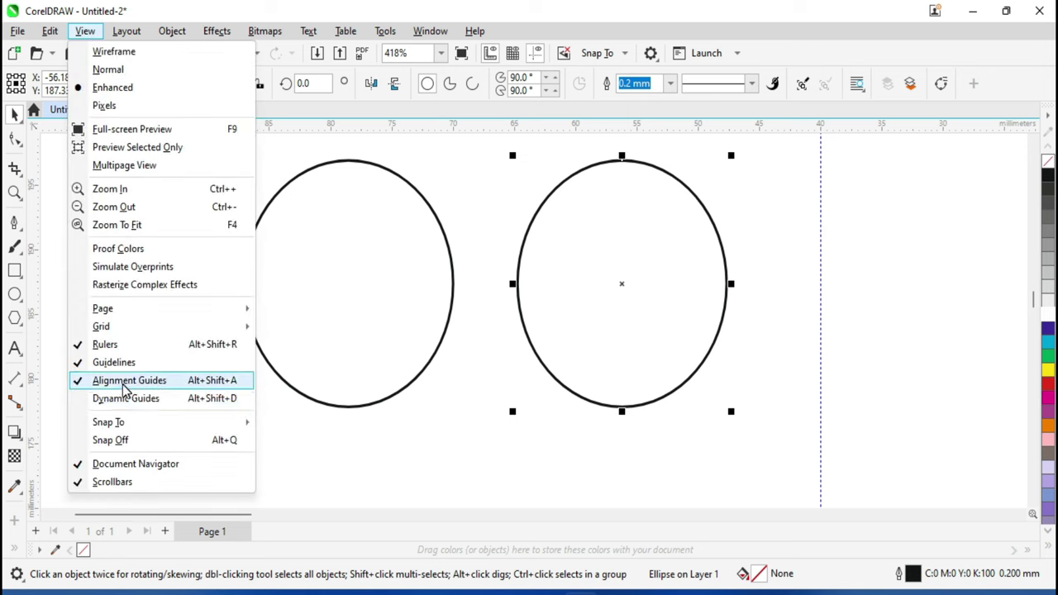
click(124, 382)
click(633, 325)
mouse_move(631, 267)
mouse_down()
mouse_move(647, 270)
mouse_move(649, 255)
mouse_move(613, 254)
mouse_up()
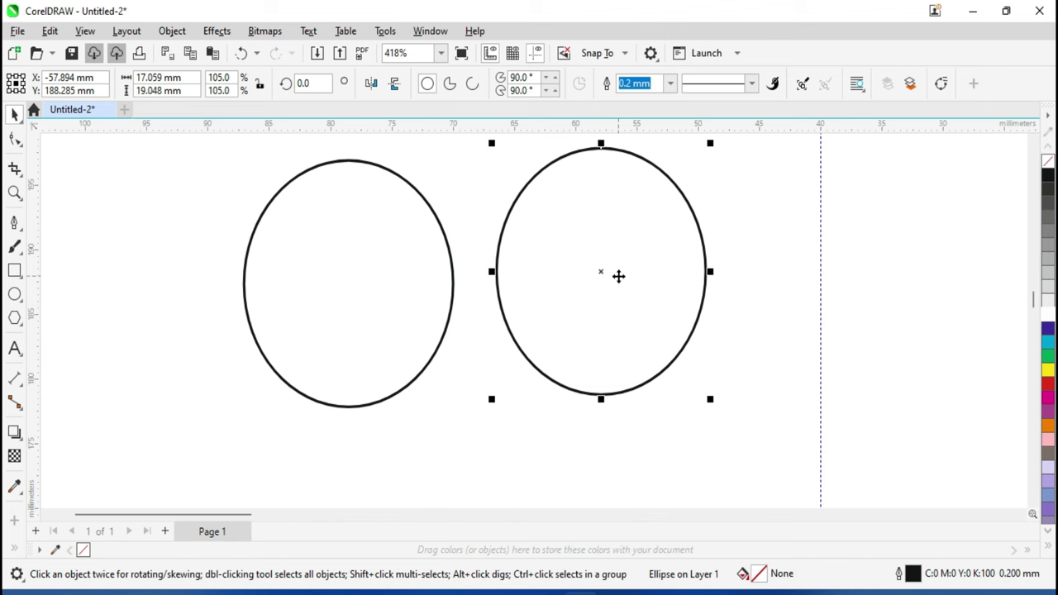
click(85, 31)
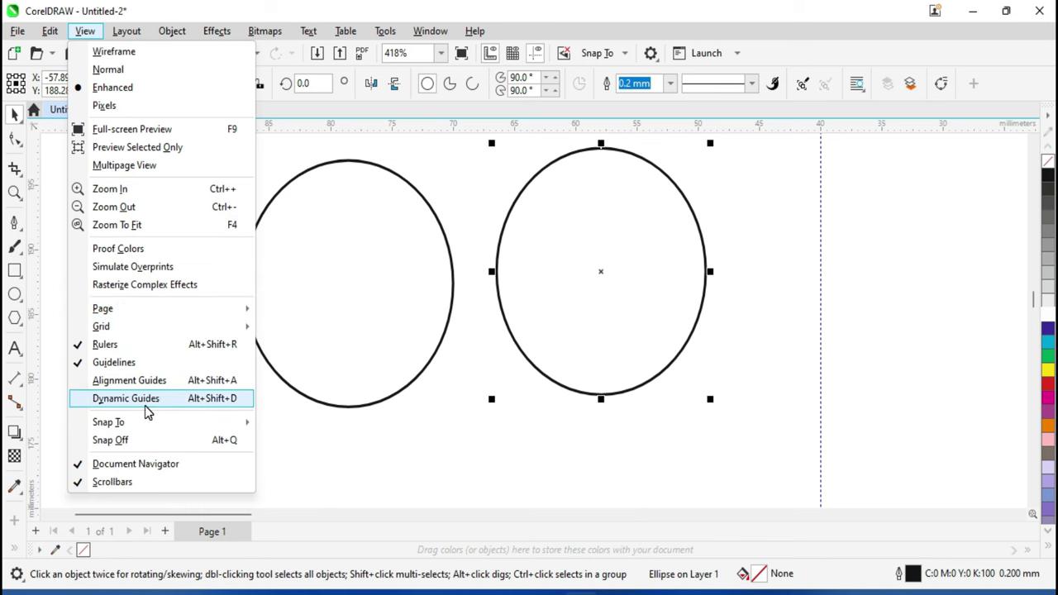
Step: Enable dynamic guides, slide the ellipse along a diagonal guide, and drag a circle's node into a twisted loop
click(146, 408)
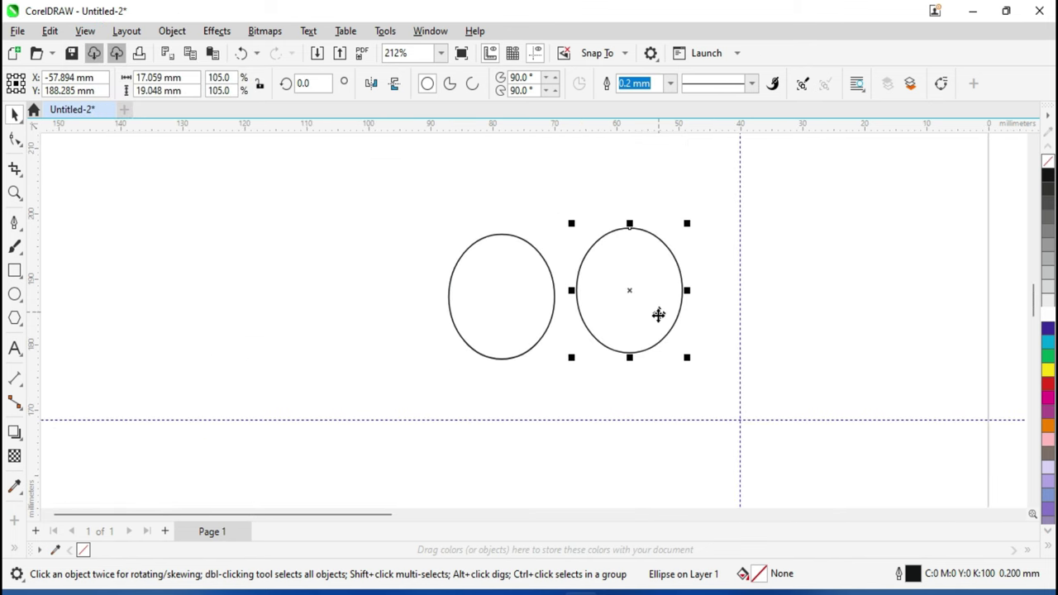
mouse_move(527, 293)
mouse_down()
mouse_move(432, 300)
mouse_move(366, 288)
mouse_move(416, 287)
mouse_move(386, 299)
mouse_up()
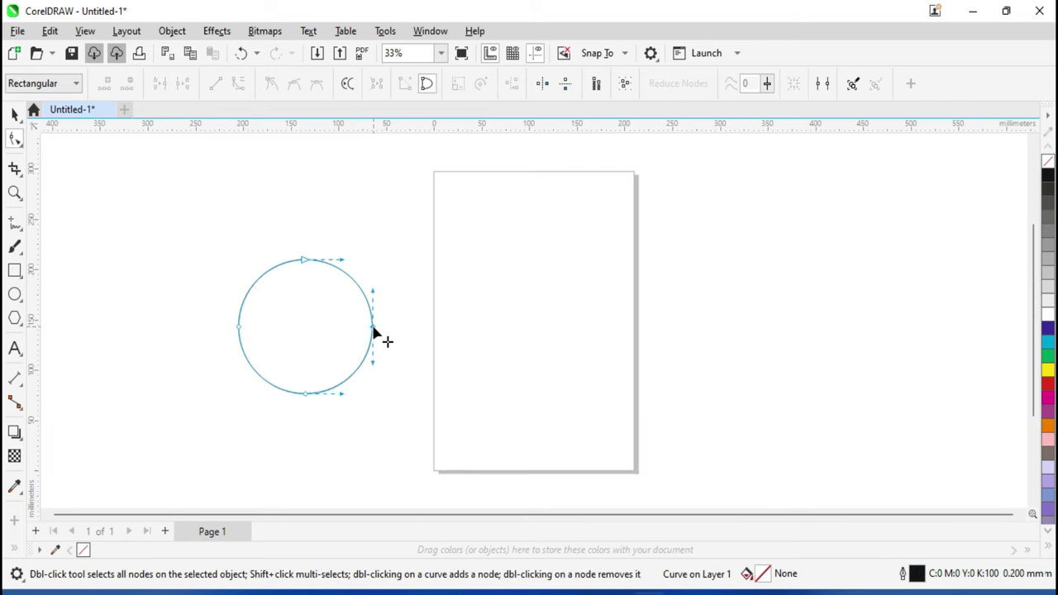
mouse_move(373, 332)
mouse_down()
mouse_move(421, 303)
mouse_move(391, 308)
mouse_up()
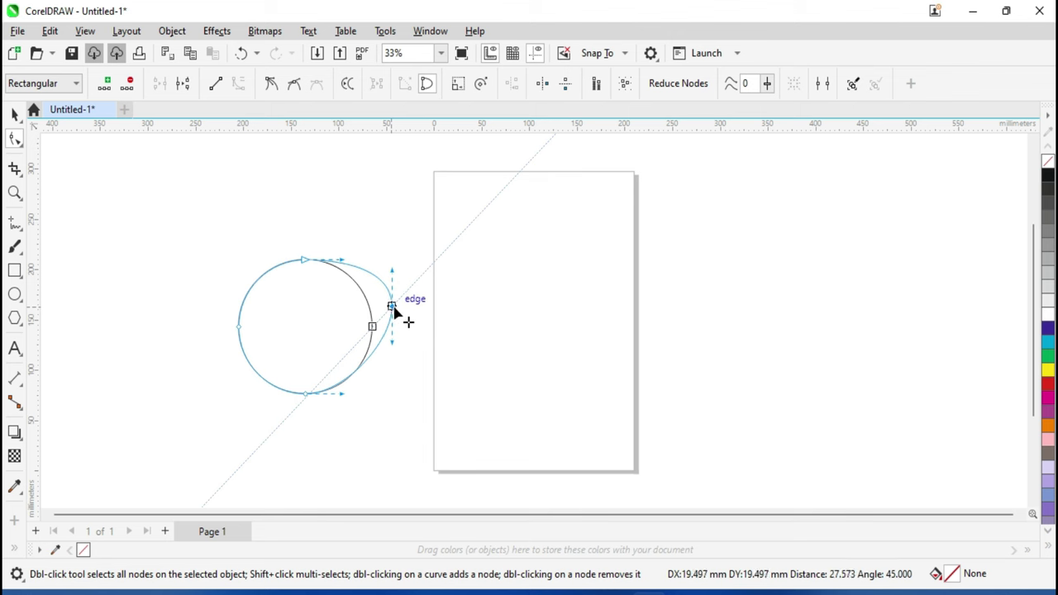
mouse_move(392, 307)
mouse_down()
mouse_move(400, 361)
mouse_move(241, 189)
mouse_up()
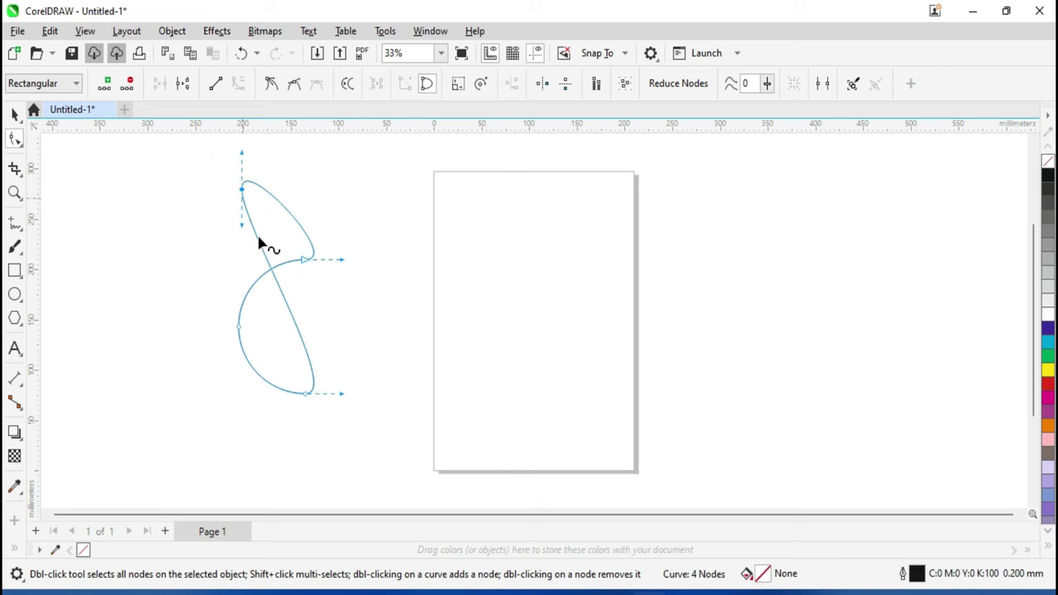
click(85, 31)
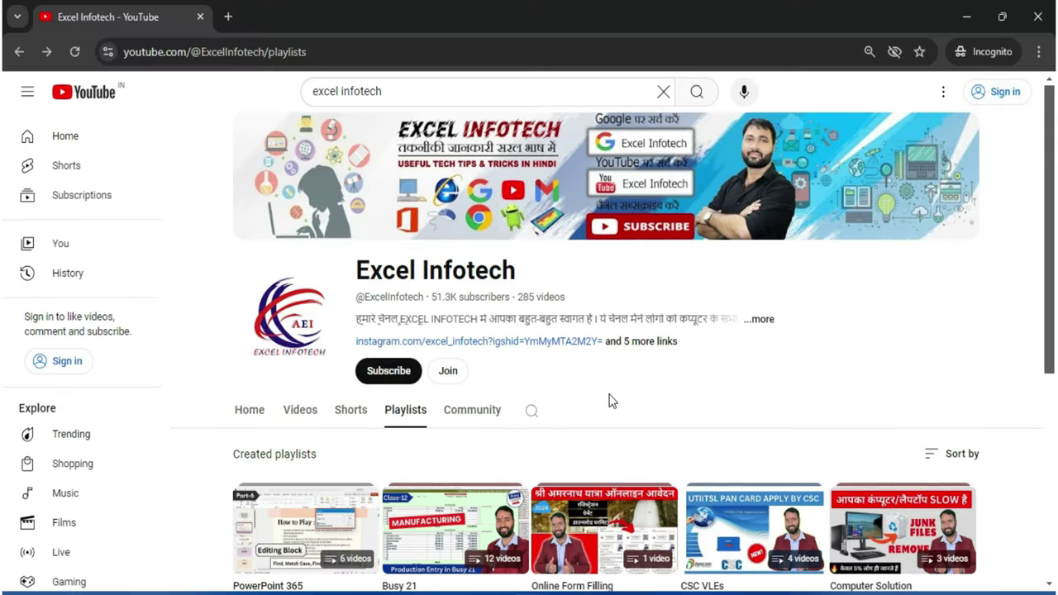
scroll(609, 401, down, 2)
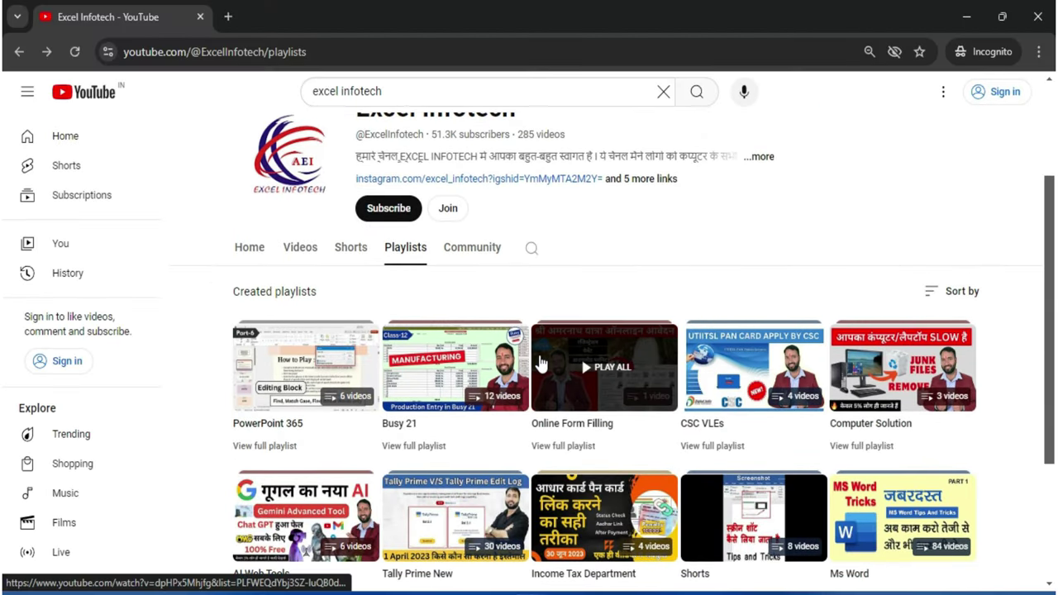